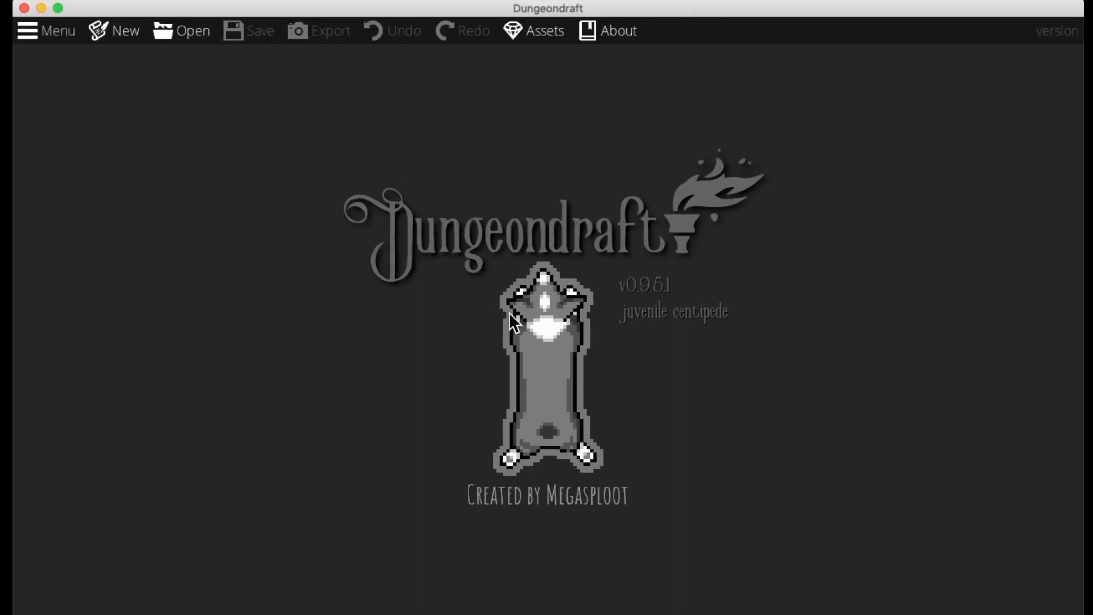
# Create a new map with the A3 Paper template, 16 by 11 tiles
pyautogui.click(117, 33)
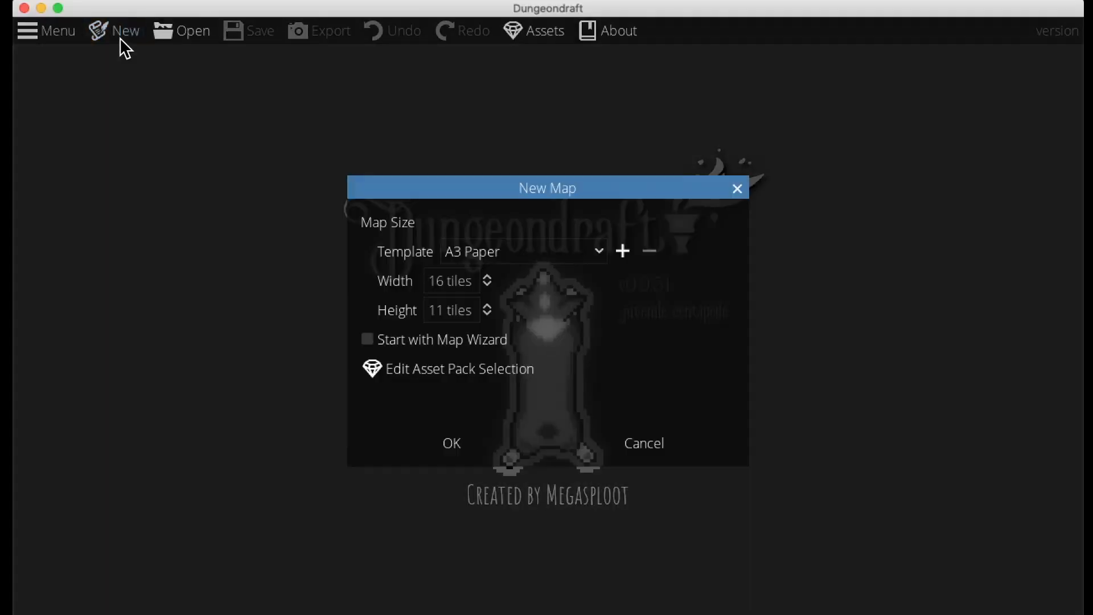
pyautogui.click(463, 439)
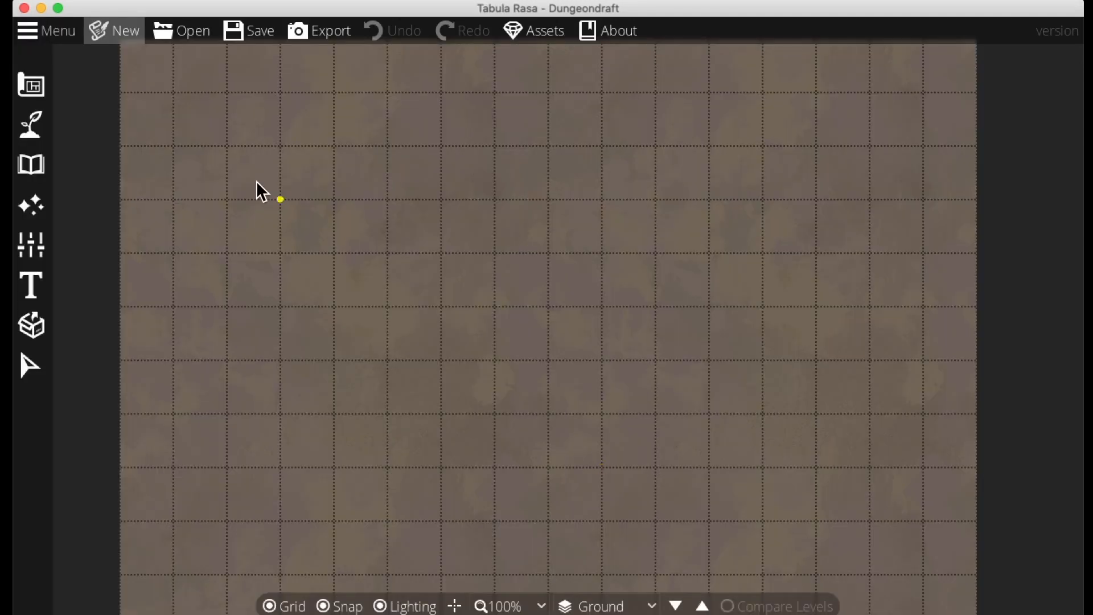
pyautogui.moveTo(443, 257)
pyautogui.mouseDown()
pyautogui.moveTo(488, 285)
pyautogui.moveTo(484, 249)
pyautogui.moveTo(471, 257)
pyautogui.mouseUp()
# Replace the first terrain slot's dirt texture with grass using the Terrain Brush
pyautogui.moveTo(19, 132)
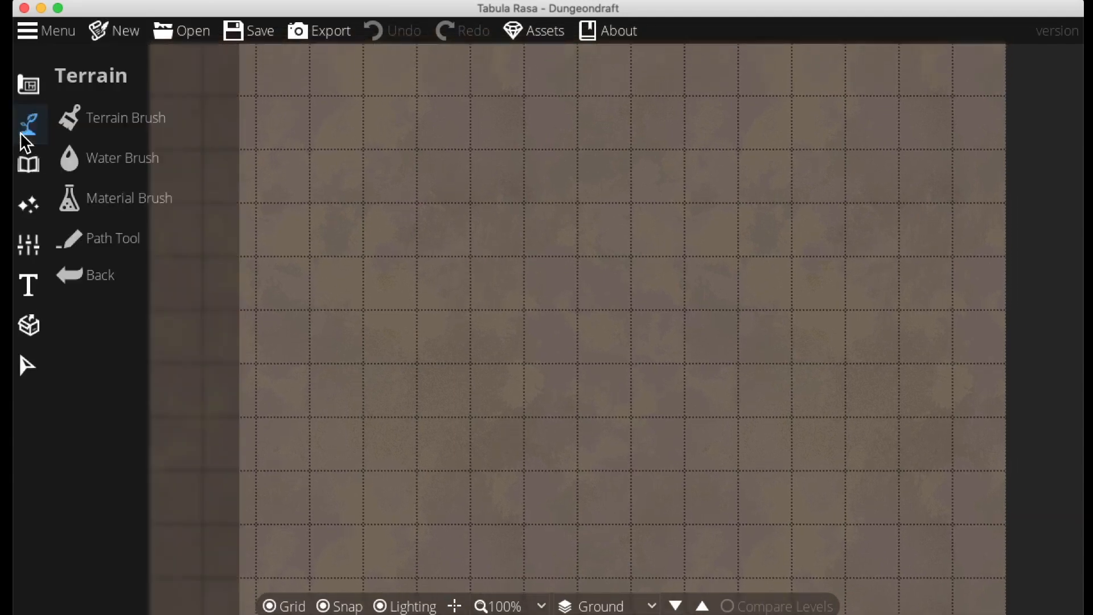
pyautogui.click(97, 120)
pyautogui.click(209, 333)
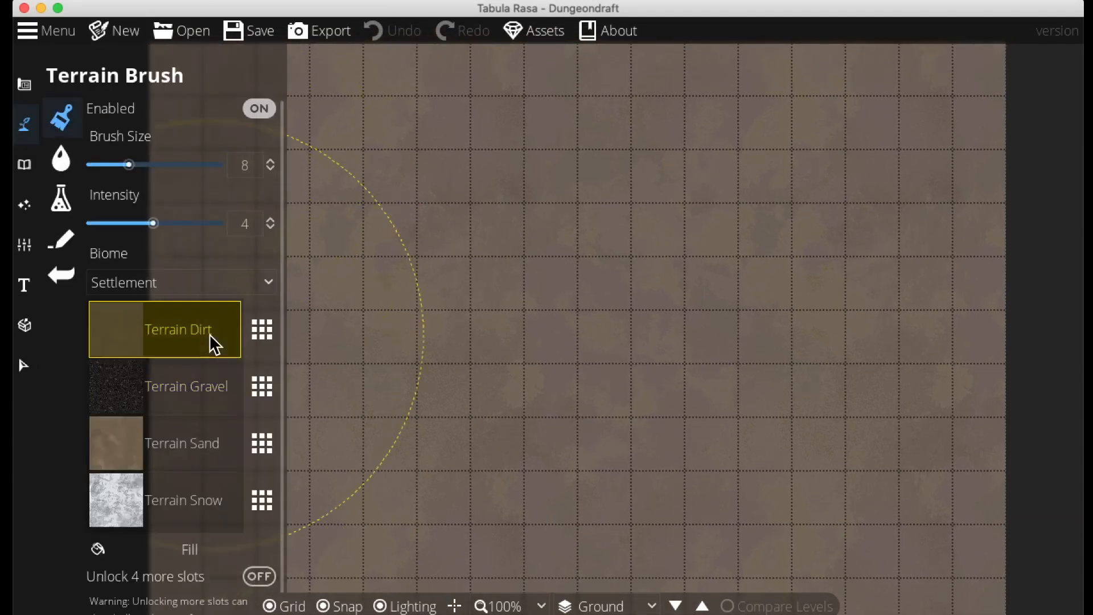
pyautogui.click(262, 330)
pyautogui.click(356, 228)
pyautogui.click(477, 385)
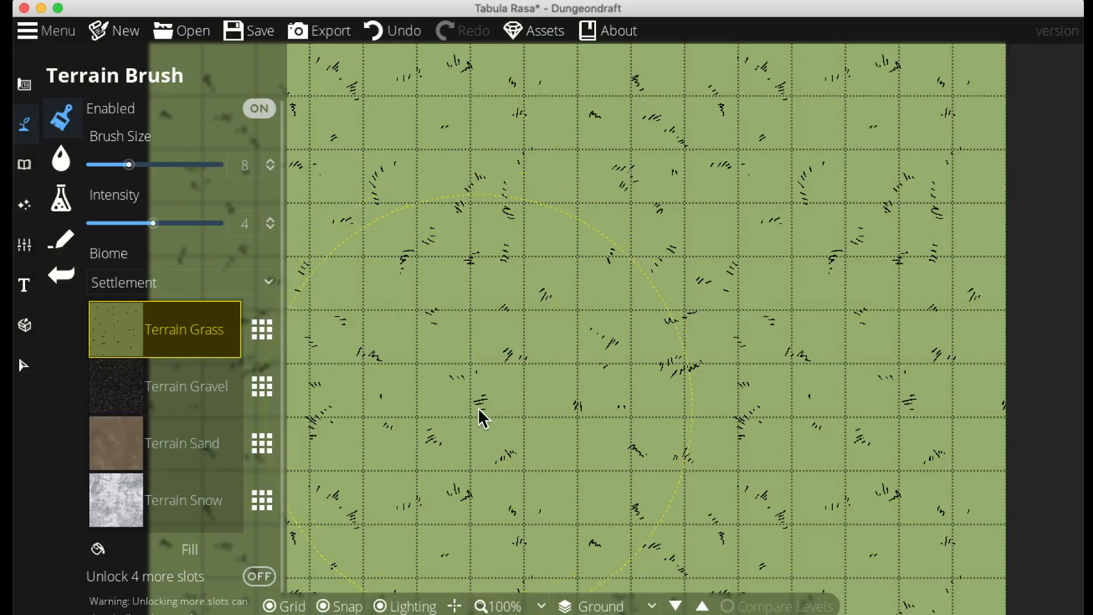
# Set the terrain brush size to 2 and hide the grid
pyautogui.moveTo(129, 165); pyautogui.dragTo(98, 165)
pyautogui.press('g')
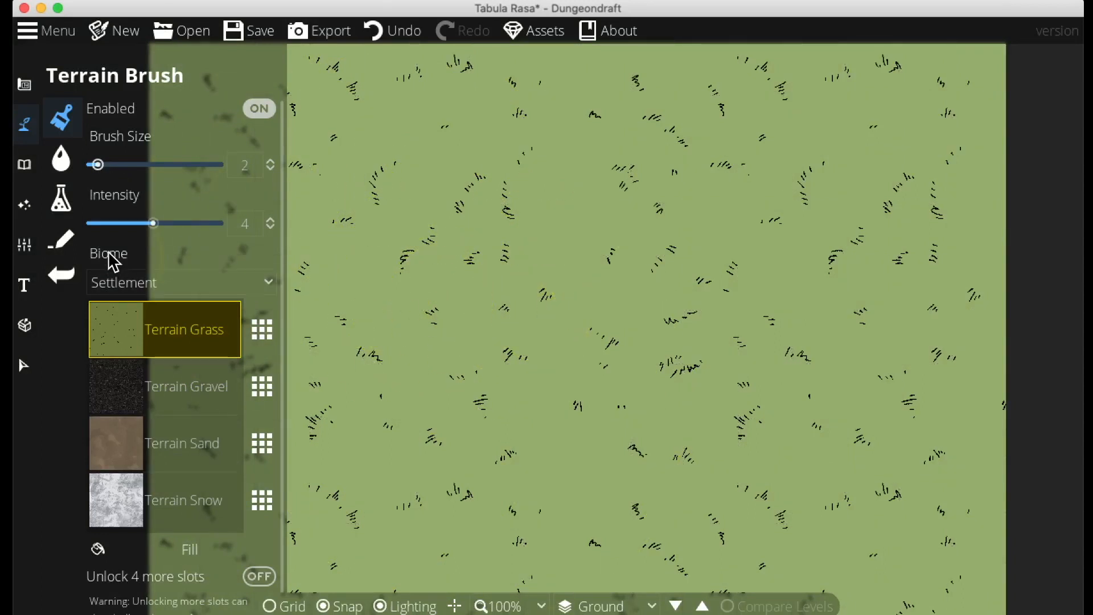
# Paint a curving river from the map's top edge with the Water Brush, circular shape, fourth brush size
pyautogui.click(61, 158)
pyautogui.click(185, 144)
pyautogui.click(134, 206)
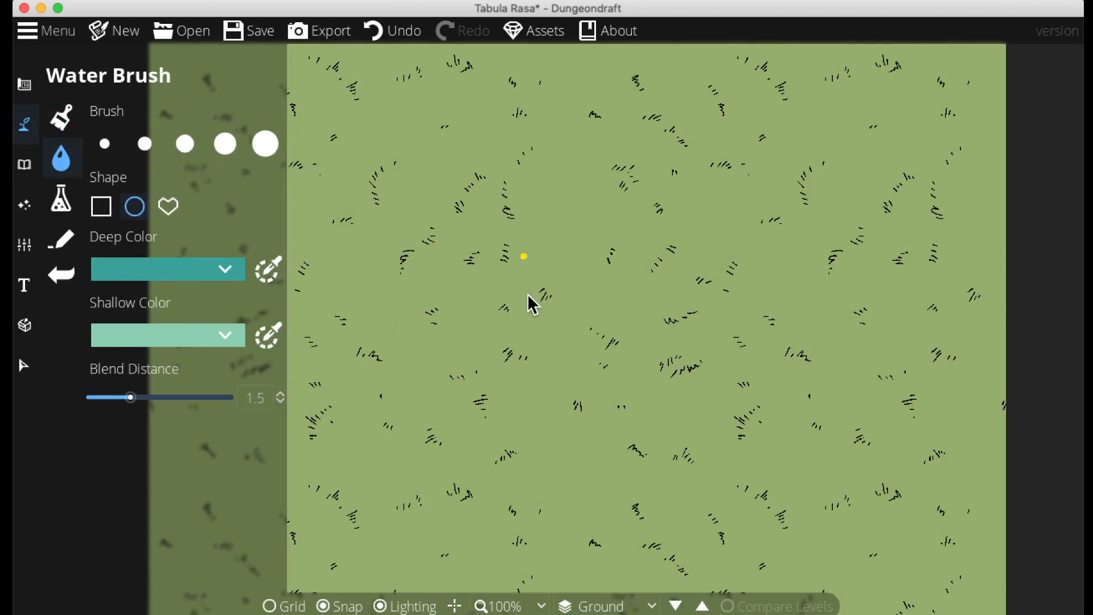
pyautogui.click(185, 144)
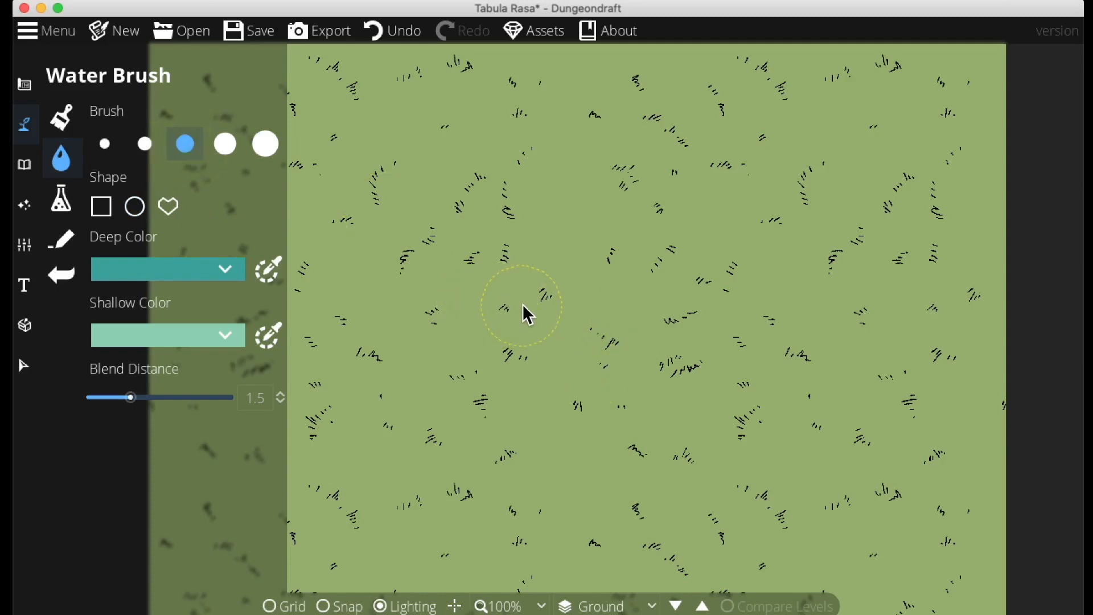
pyautogui.moveTo(644, 303); pyautogui.dragTo(792, 322)
pyautogui.click(226, 144)
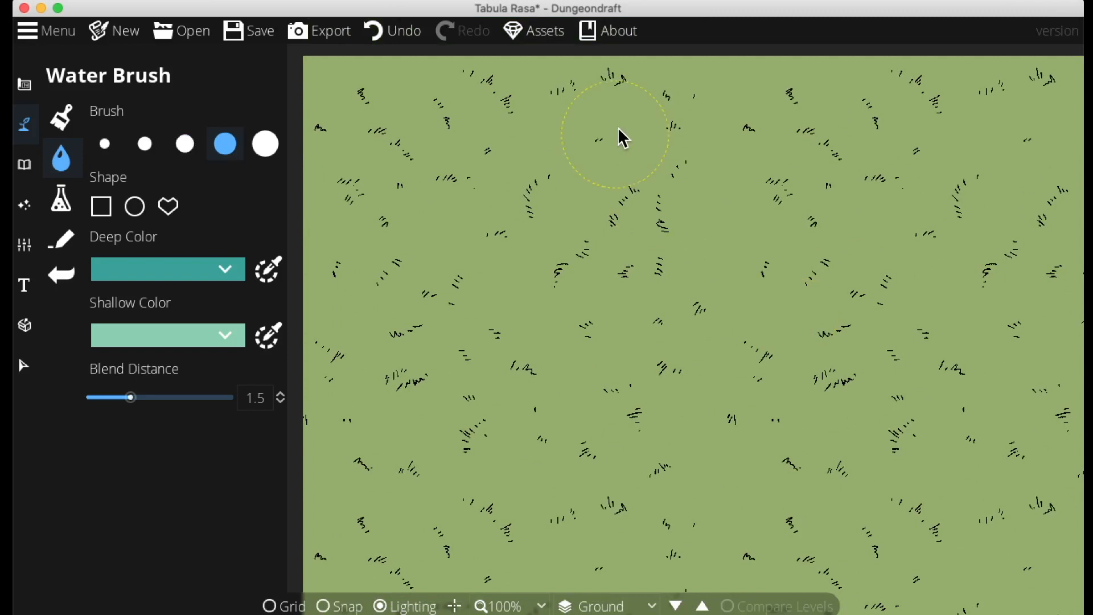
pyautogui.moveTo(630, 98)
pyautogui.mouseDown()
pyautogui.moveTo(599, 171)
pyautogui.moveTo(600, 265)
pyautogui.moveTo(771, 351)
pyautogui.moveTo(832, 413)
pyautogui.mouseUp()
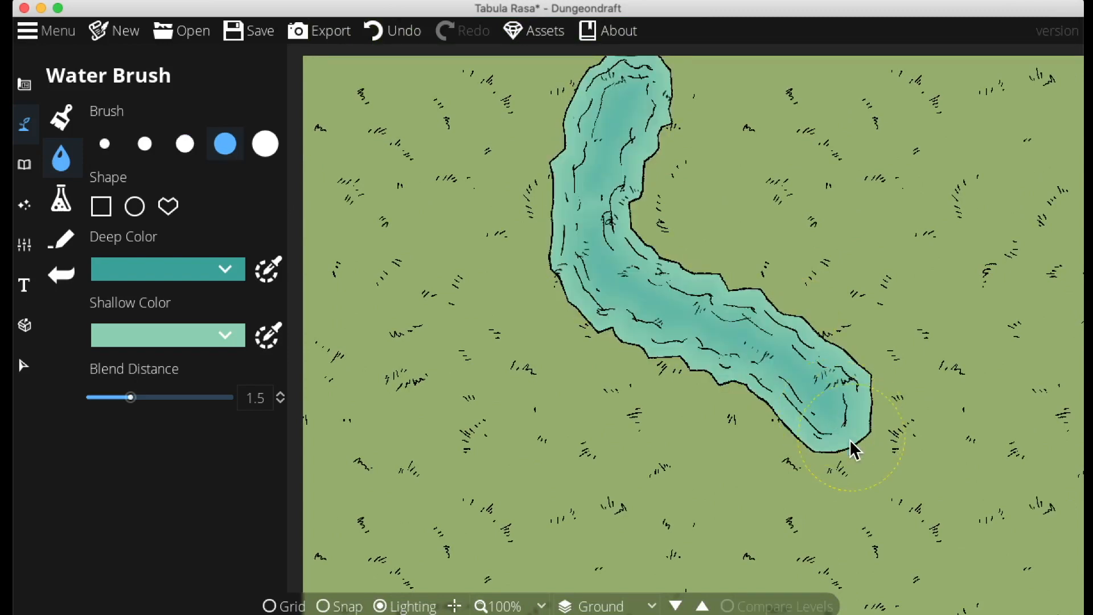
# Extend the river with more water strokes down the map into an S-shaped course
pyautogui.moveTo(629, 52); pyautogui.dragTo(654, 56)
pyautogui.moveTo(874, 410)
pyautogui.mouseDown()
pyautogui.moveTo(732, 266)
pyautogui.moveTo(765, 325)
pyautogui.moveTo(741, 394)
pyautogui.moveTo(643, 499)
pyautogui.moveTo(556, 551)
pyautogui.mouseUp()
pyautogui.moveTo(690, 478)
pyautogui.mouseDown()
pyautogui.moveTo(780, 338)
pyautogui.moveTo(765, 296)
pyautogui.moveTo(653, 266)
pyautogui.moveTo(513, 167)
pyautogui.mouseUp()
pyautogui.moveTo(595, 173)
pyautogui.mouseDown()
pyautogui.moveTo(600, 331)
pyautogui.moveTo(544, 250)
pyautogui.moveTo(585, 117)
pyautogui.moveTo(578, 146)
pyautogui.mouseUp()
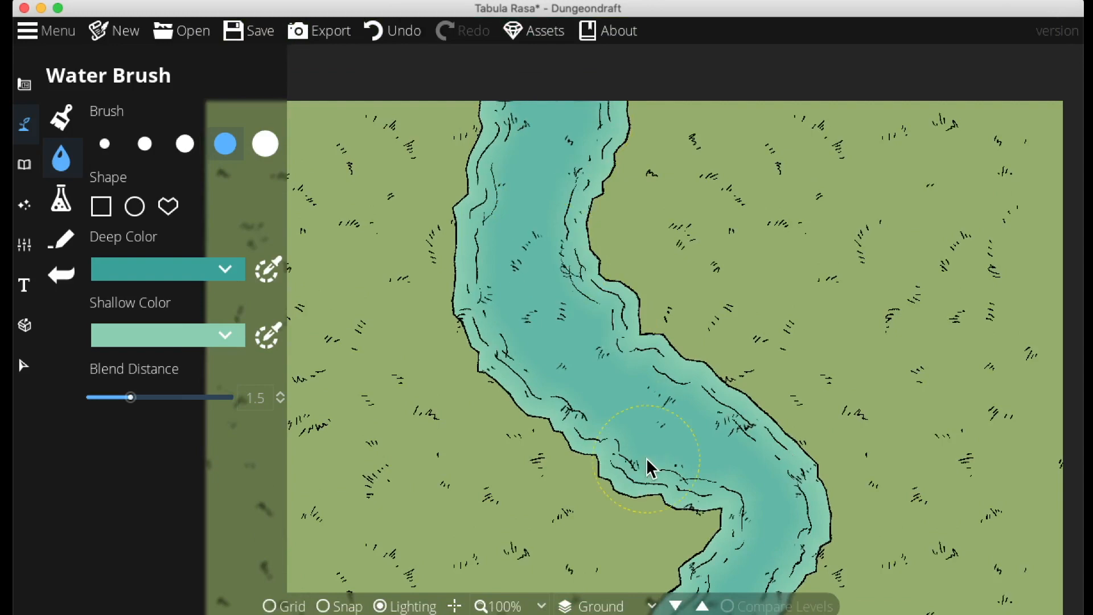
pyautogui.scroll(-3, 701, 306)
pyautogui.moveTo(701, 306); pyautogui.dragTo(840, 380)
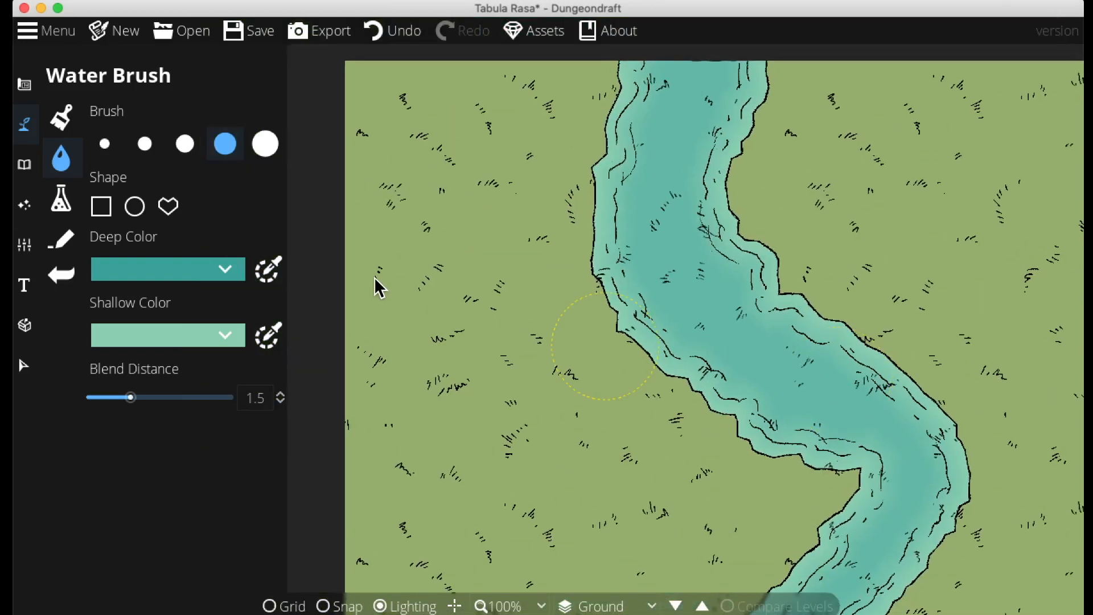
# Draw a rocky cliff path along the river's western bank with the Path Tool
pyautogui.click(58, 243)
pyautogui.click(229, 461)
pyautogui.click(596, 433)
pyautogui.scroll(-8, 597, 434)
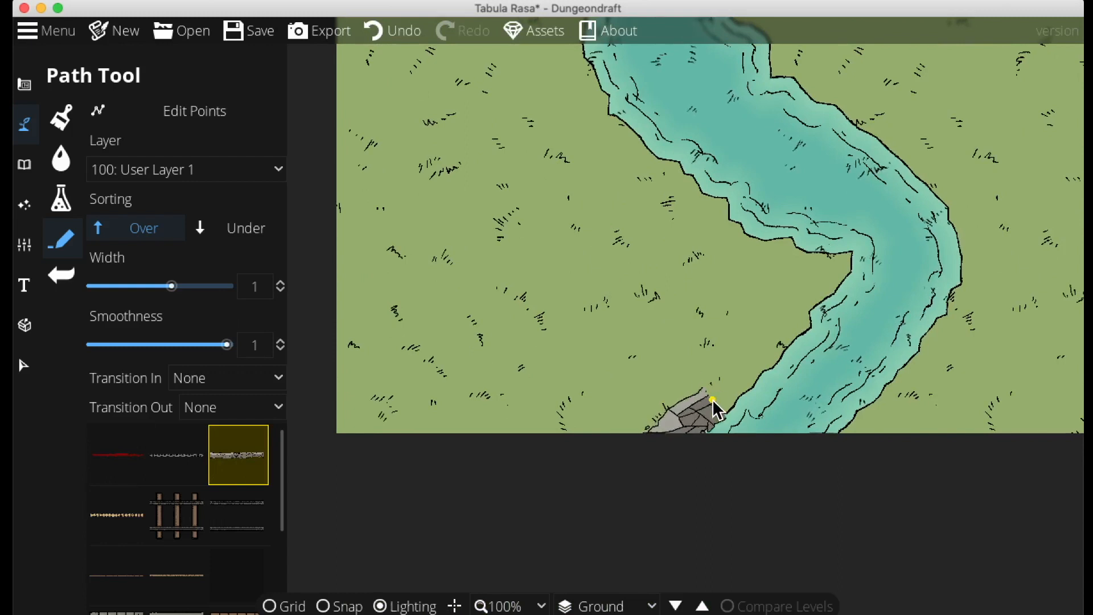
pyautogui.click(745, 362)
pyautogui.click(784, 344)
pyautogui.click(807, 297)
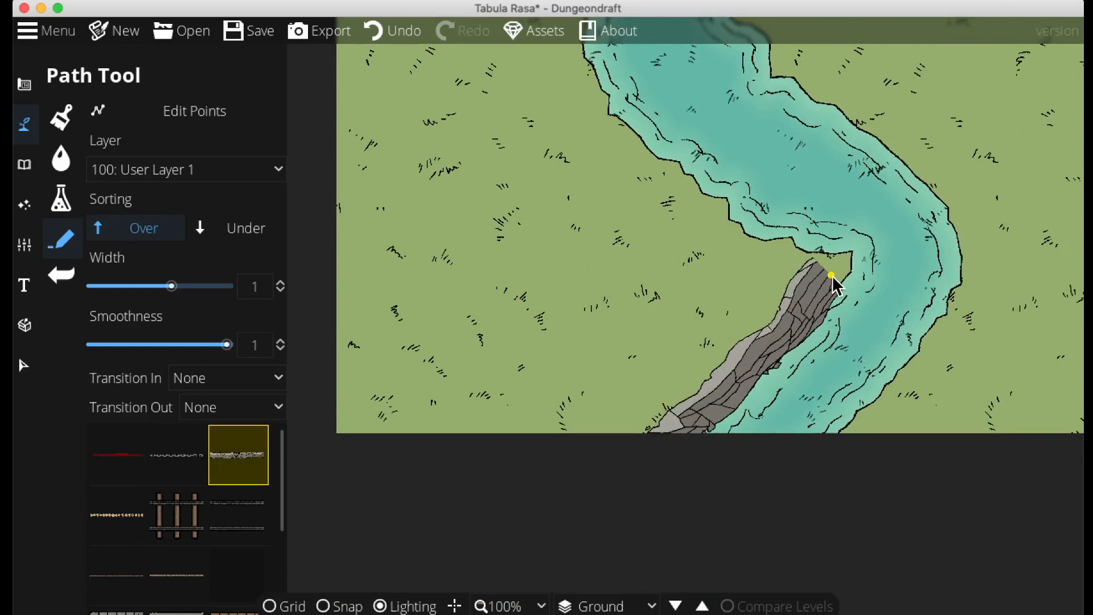
pyautogui.click(838, 253)
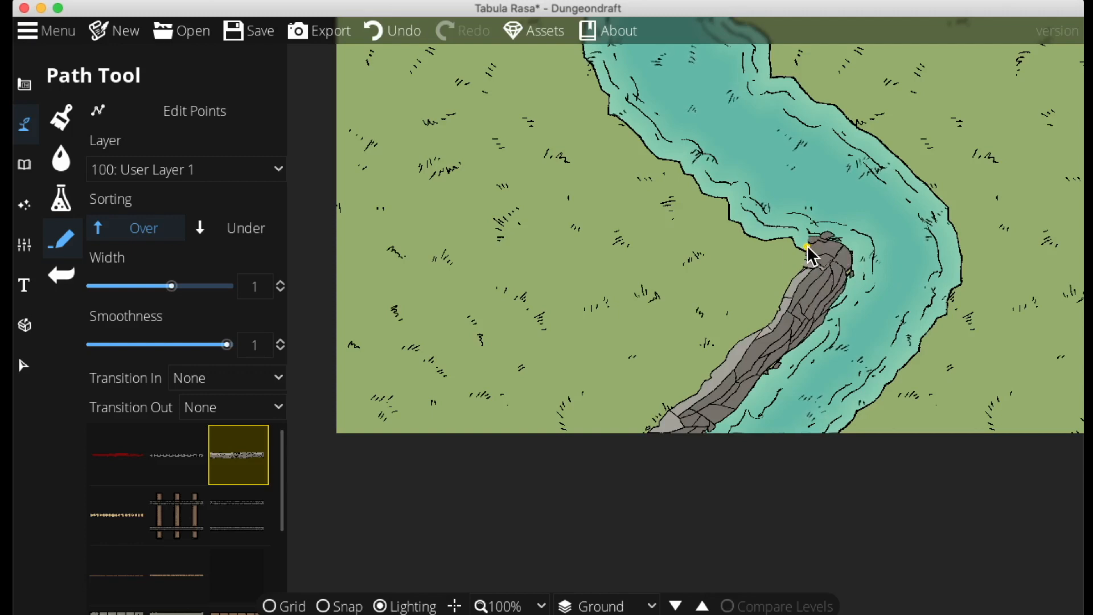
pyautogui.click(733, 223)
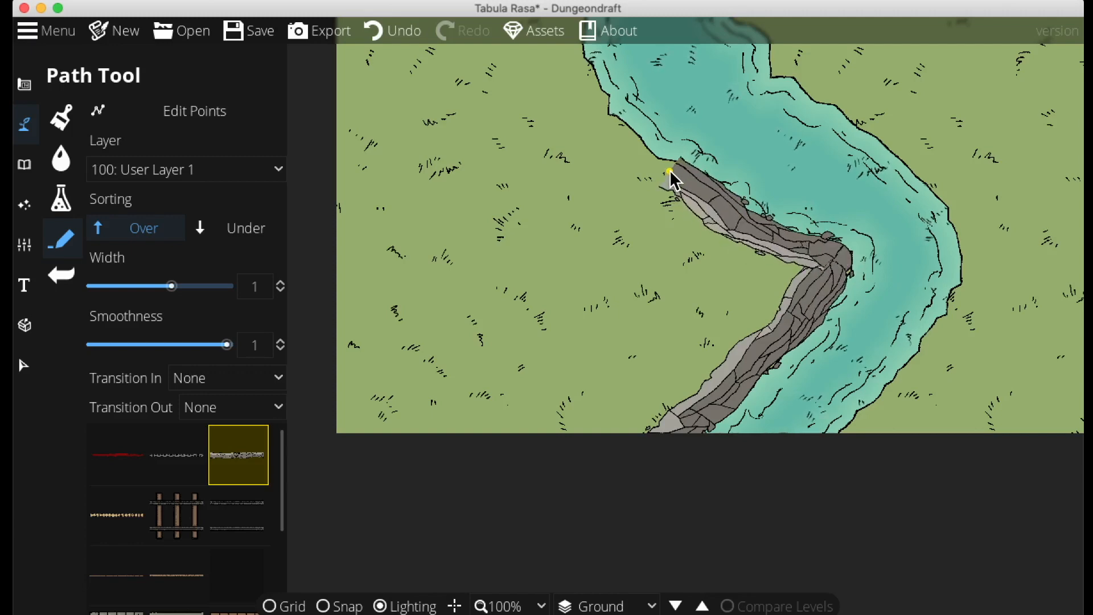
pyautogui.moveTo(667, 166); pyautogui.dragTo(752, 336)
pyautogui.click(690, 307)
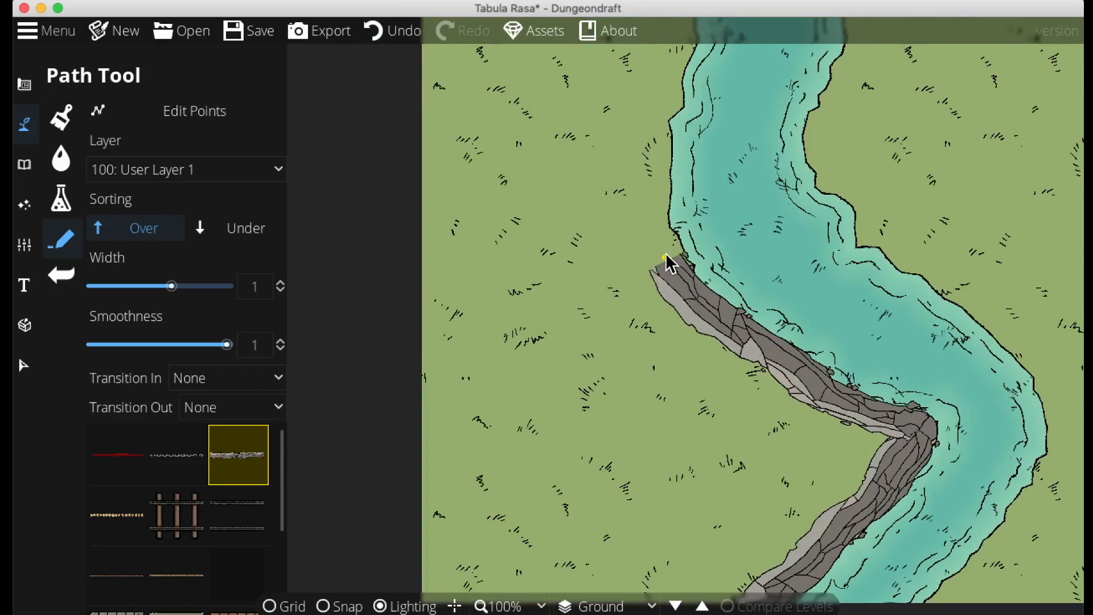
pyautogui.click(672, 101)
pyautogui.moveTo(672, 149); pyautogui.dragTo(647, 283)
pyautogui.click(670, 225)
pyautogui.rightClick(662, 165)
# Draw a second rocky cliff path along the river's eastern bank
pyautogui.moveTo(851, 307); pyautogui.dragTo(795, 265)
pyautogui.click(758, 121)
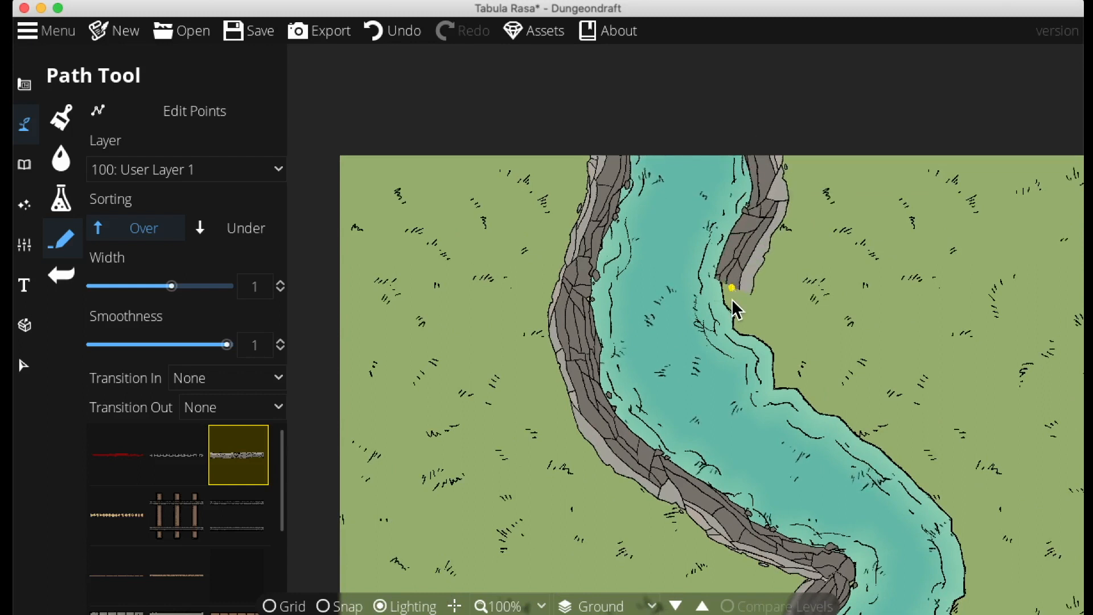
pyautogui.click(752, 340)
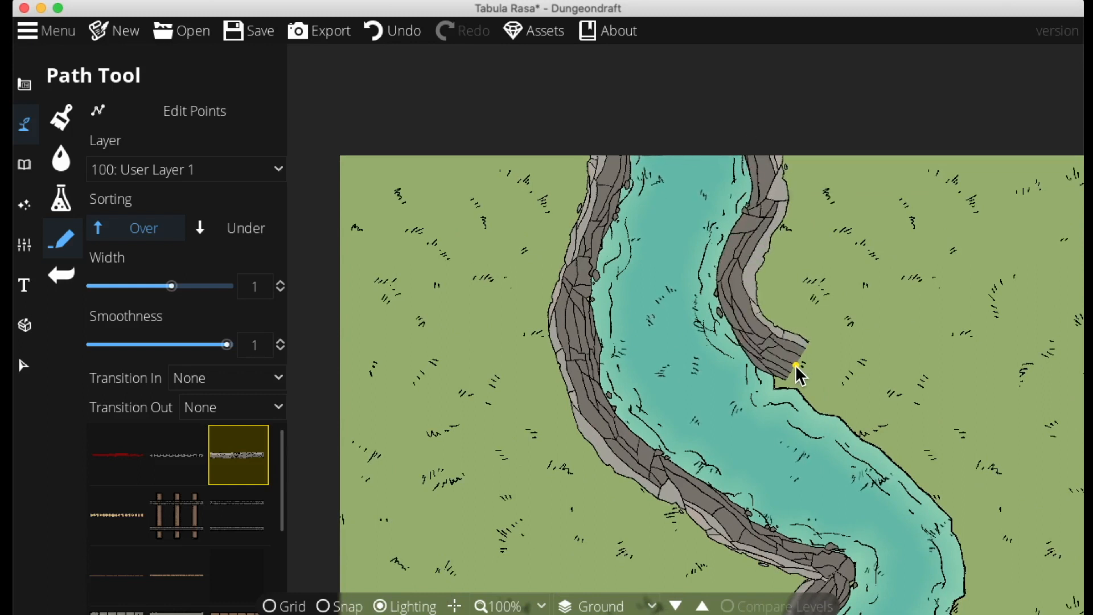
pyautogui.click(853, 422)
pyautogui.moveTo(876, 441); pyautogui.dragTo(726, 378)
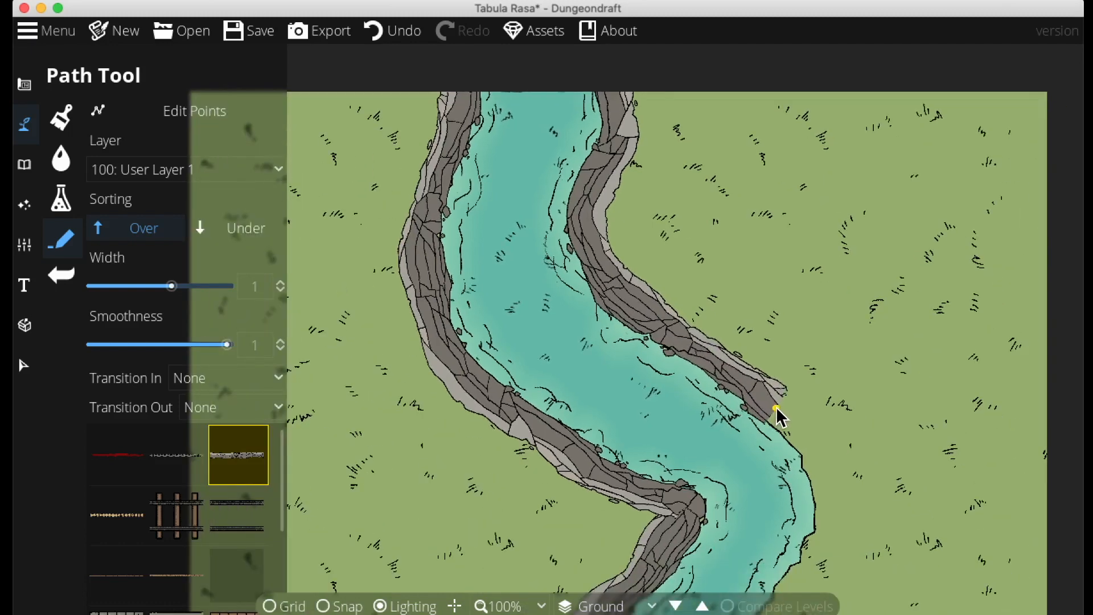
pyautogui.click(776, 407)
pyautogui.click(827, 505)
pyautogui.moveTo(816, 544); pyautogui.dragTo(852, 363)
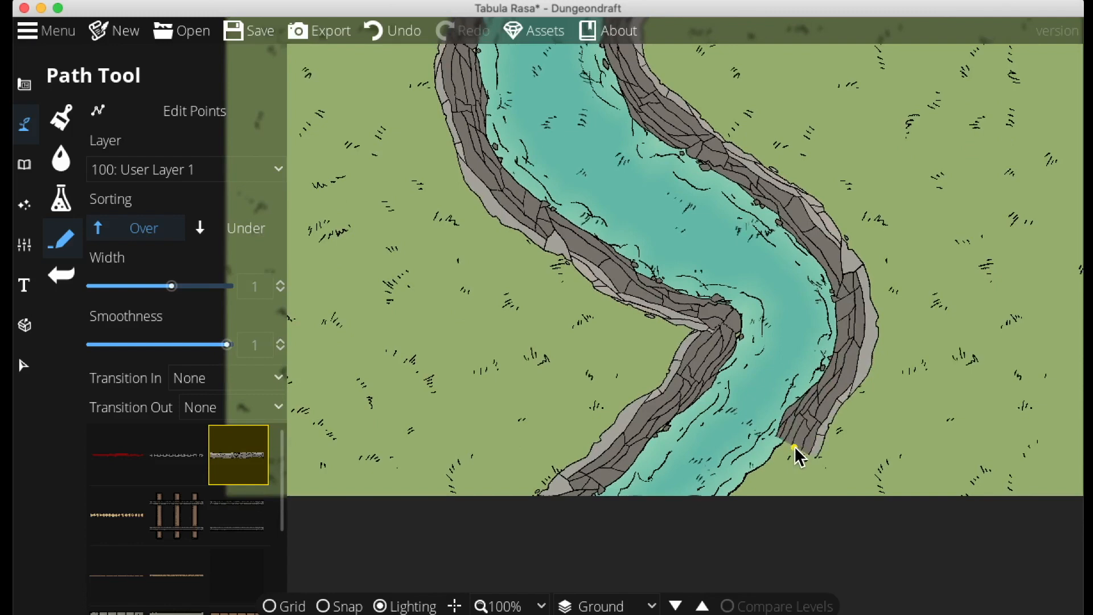
pyautogui.click(801, 452)
pyautogui.click(742, 479)
pyautogui.moveTo(739, 330); pyautogui.dragTo(886, 500)
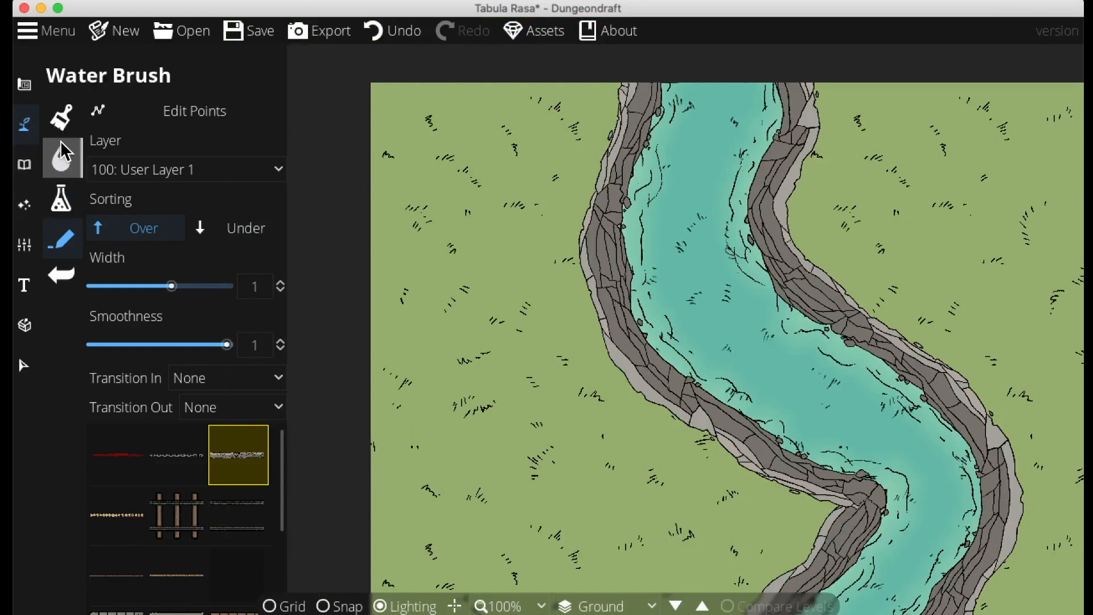
# Paint Terrain Sand at intensity 8 along the riverbed with the Terrain Brush
pyautogui.click(25, 123)
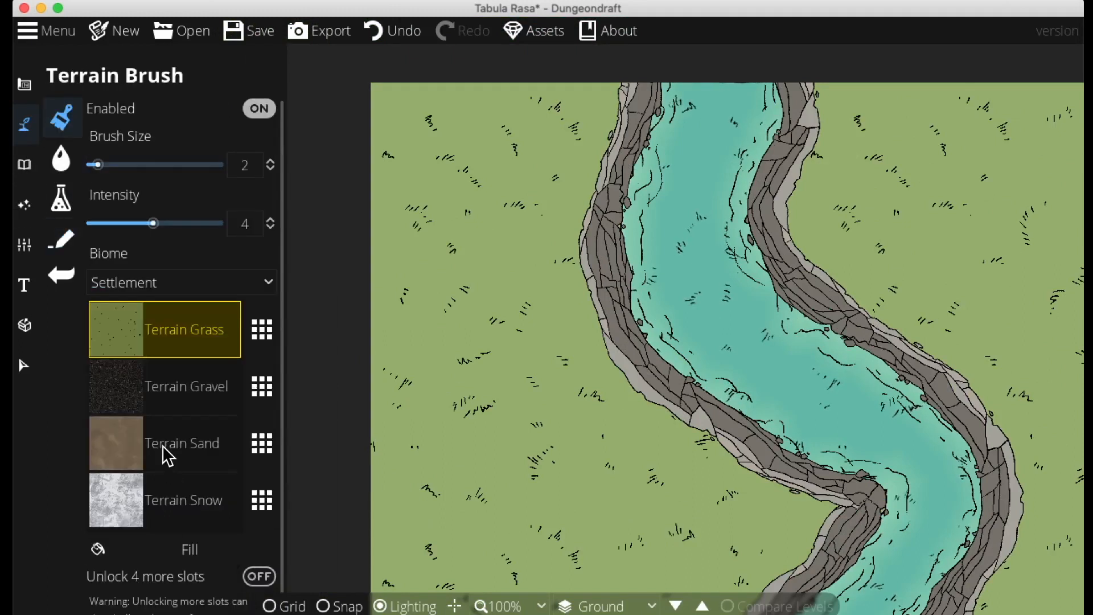
pyautogui.click(169, 462)
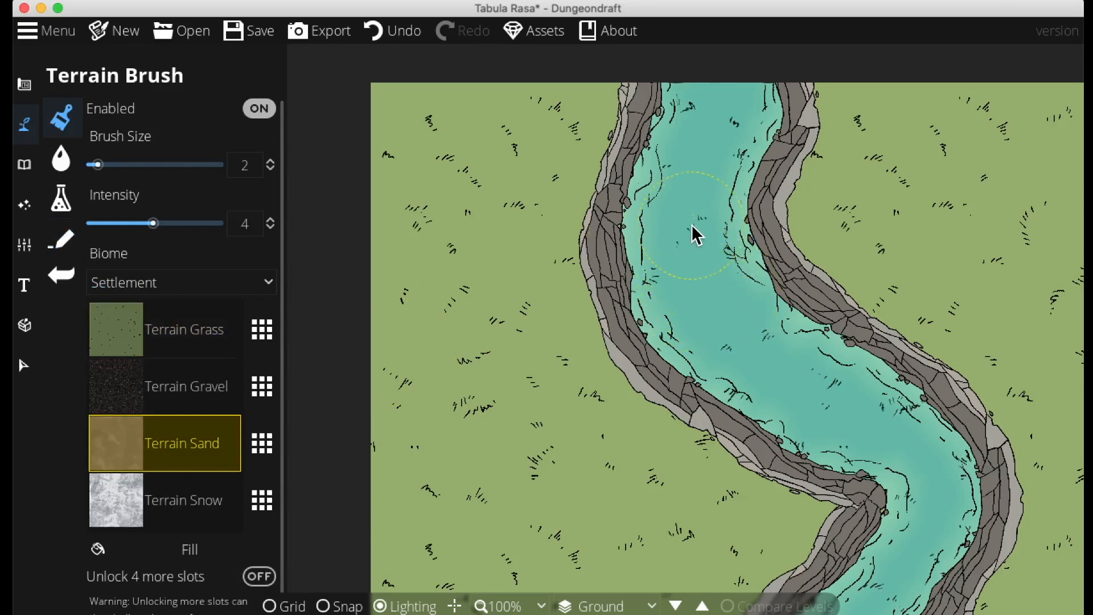
pyautogui.moveTo(152, 223); pyautogui.dragTo(217, 224)
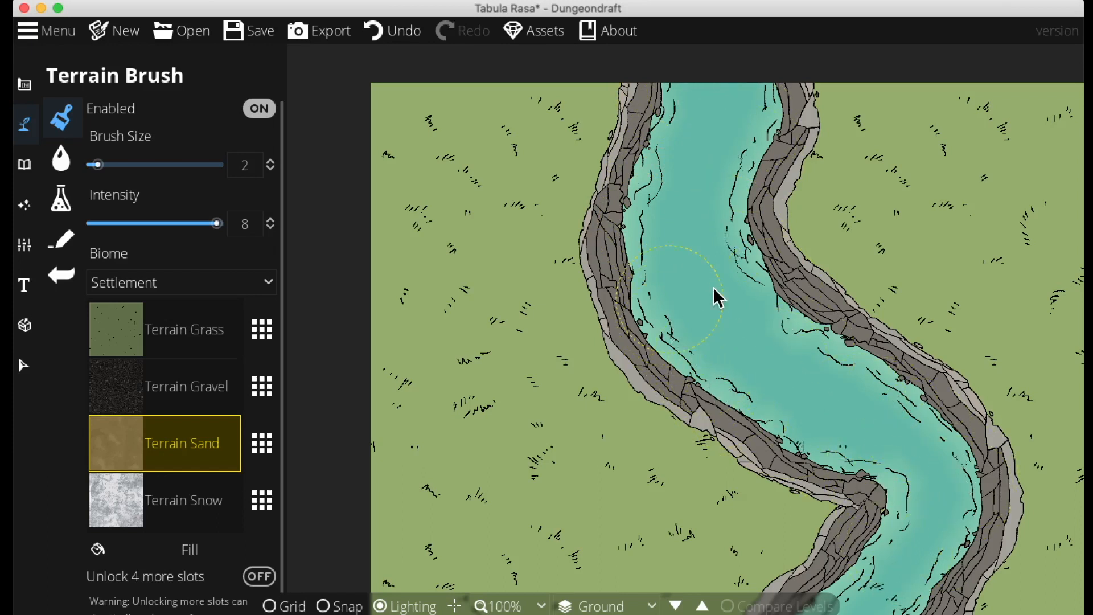
pyautogui.moveTo(952, 471); pyautogui.dragTo(937, 254)
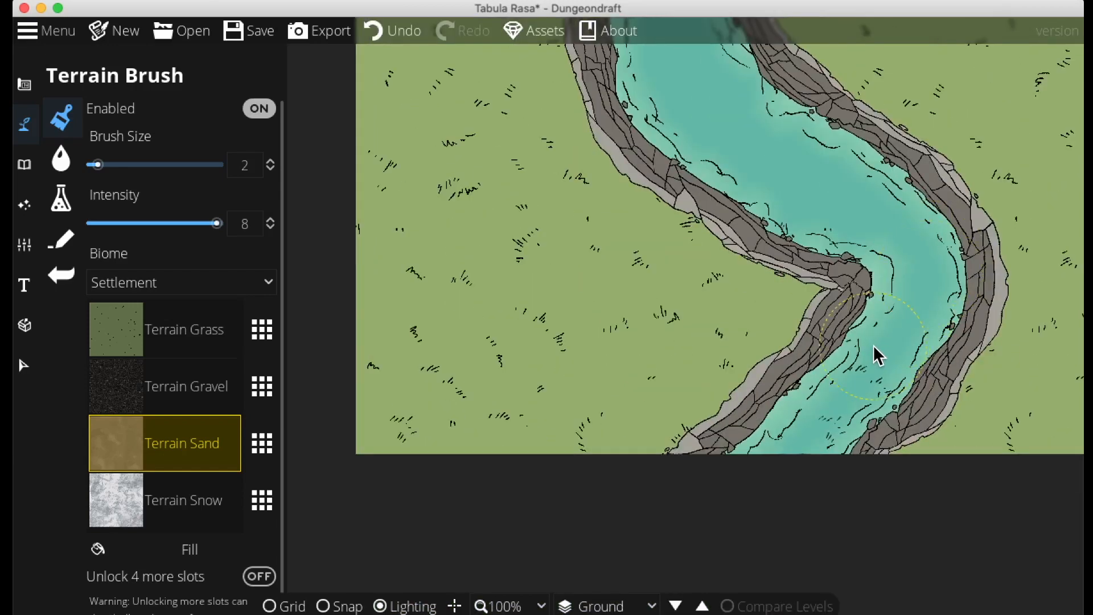
pyautogui.moveTo(879, 233)
pyautogui.mouseDown()
pyautogui.moveTo(715, 452)
pyautogui.moveTo(690, 453)
pyautogui.moveTo(793, 383)
pyautogui.moveTo(752, 384)
pyautogui.mouseUp()
# Draw a wooden plank bridge path across the river between the two banks
pyautogui.click(61, 239)
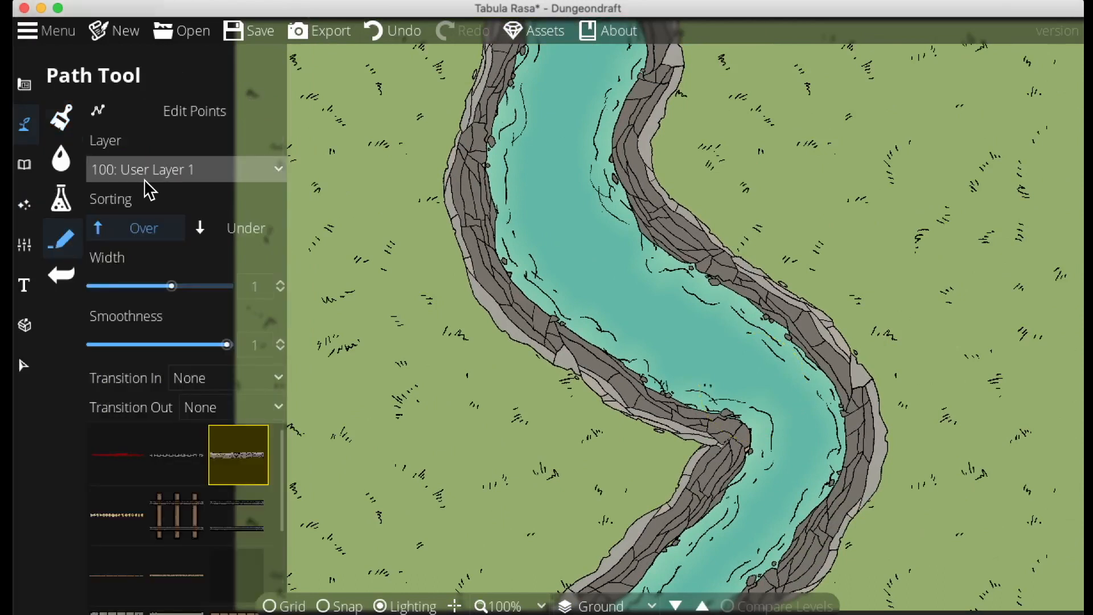
pyautogui.scroll(-5, 199, 534)
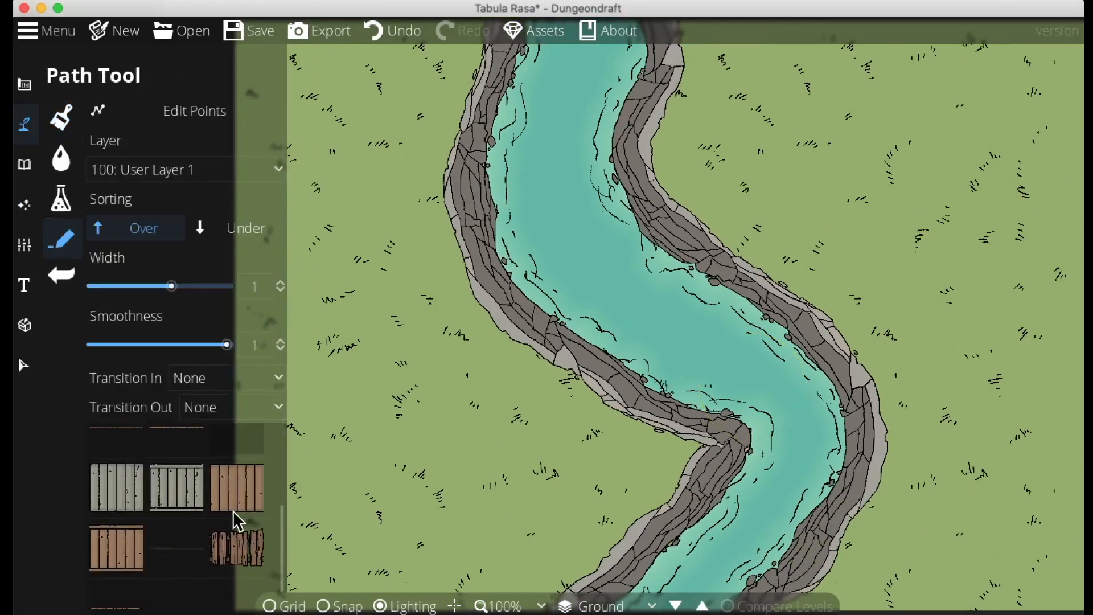
pyautogui.click(234, 547)
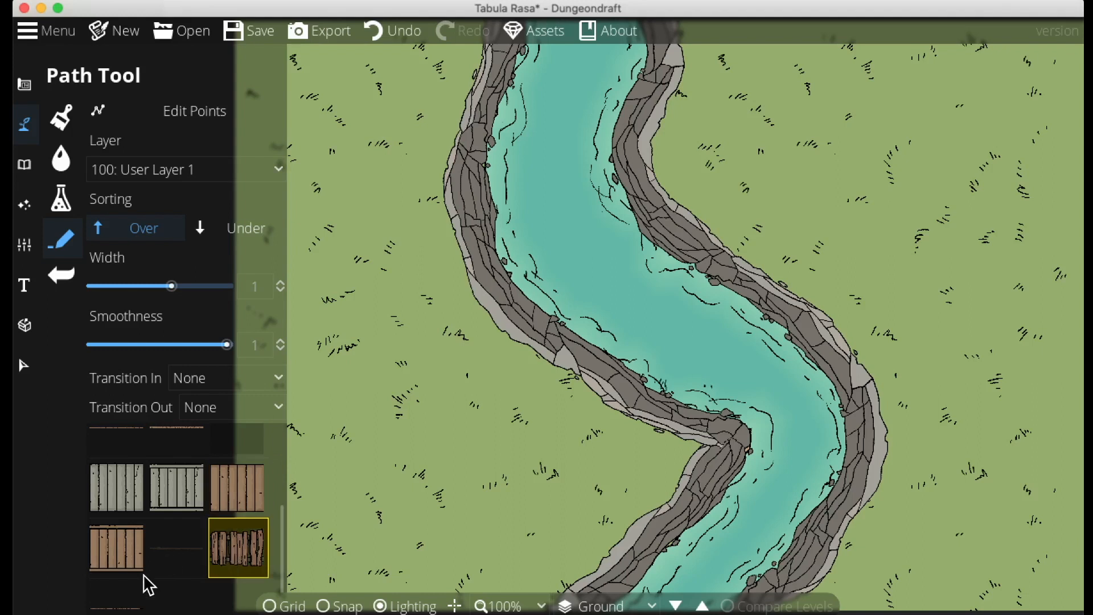
pyautogui.scroll(3, 182, 532)
pyautogui.scroll(-3, 182, 533)
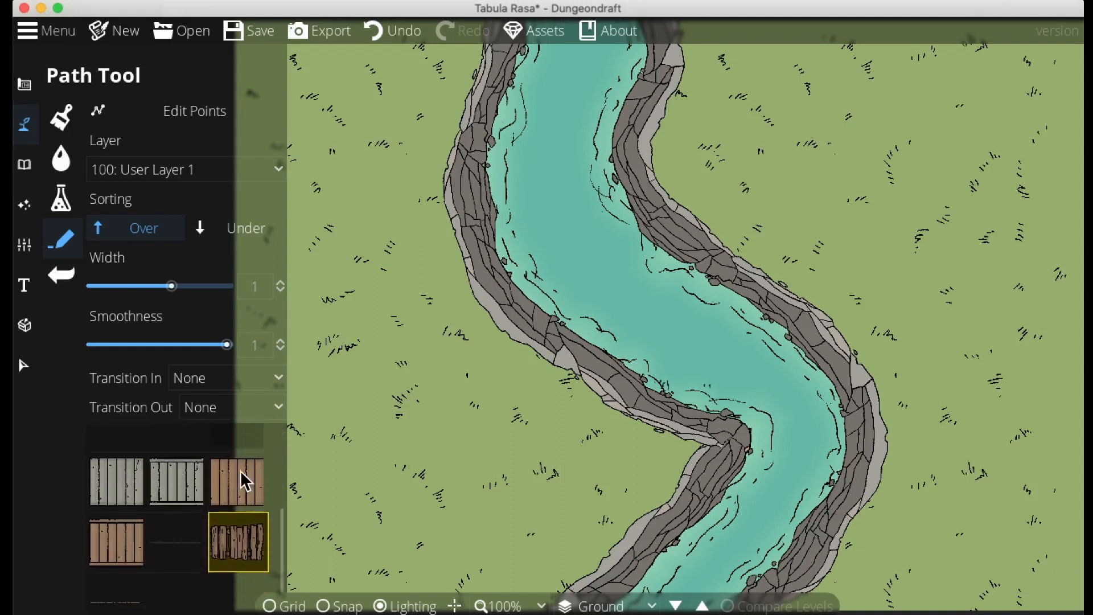
pyautogui.click(450, 296)
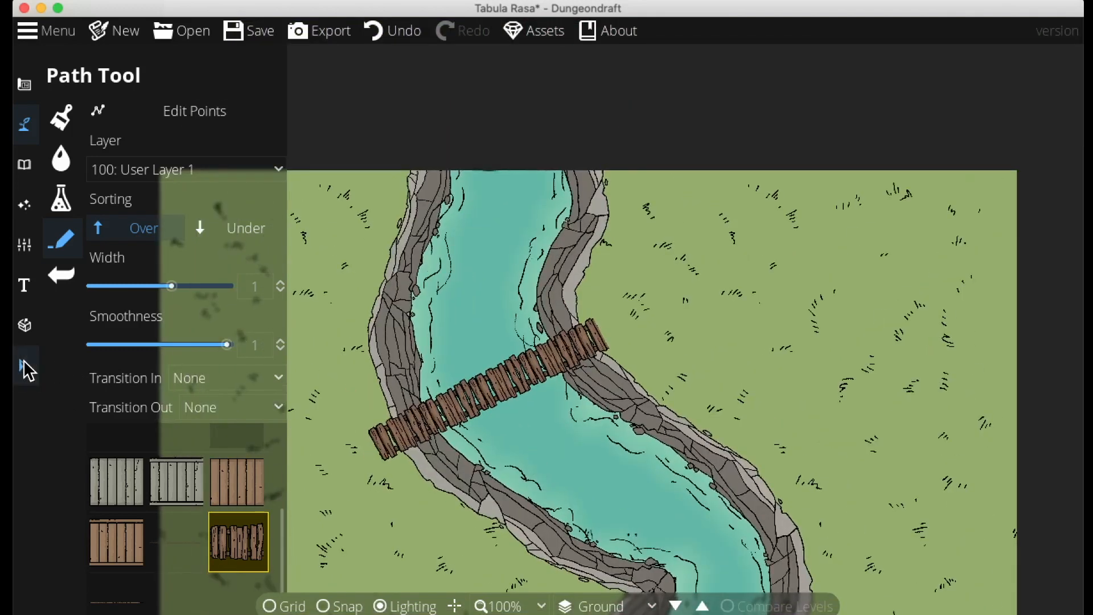
pyautogui.click(24, 365)
pyautogui.moveTo(449, 416); pyautogui.dragTo(455, 410)
pyautogui.rightClick(454, 410)
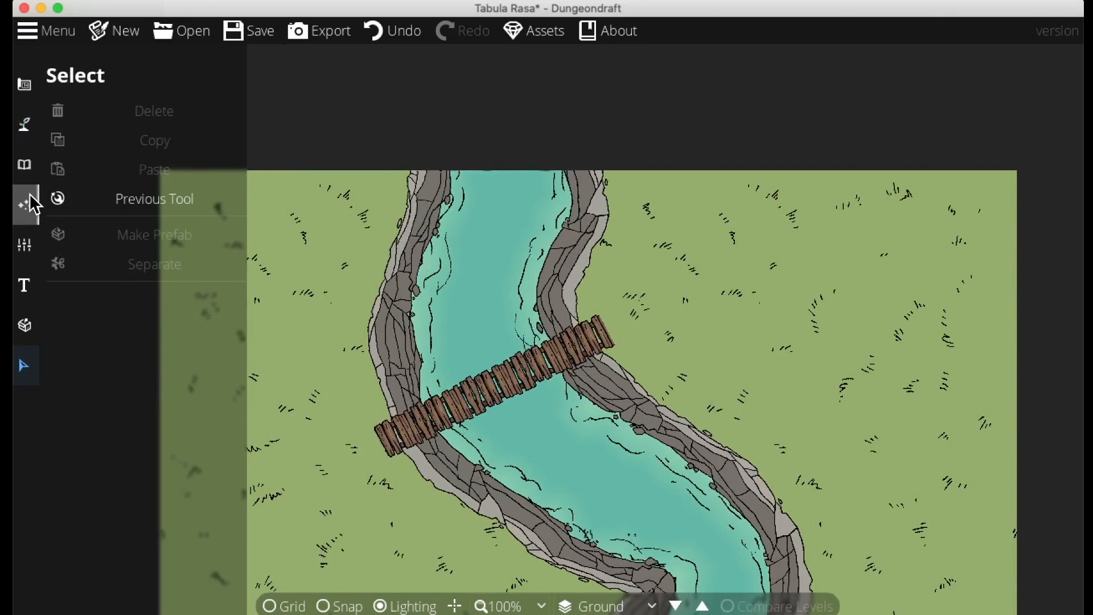
pyautogui.click(24, 163)
pyautogui.click(24, 124)
pyautogui.click(122, 233)
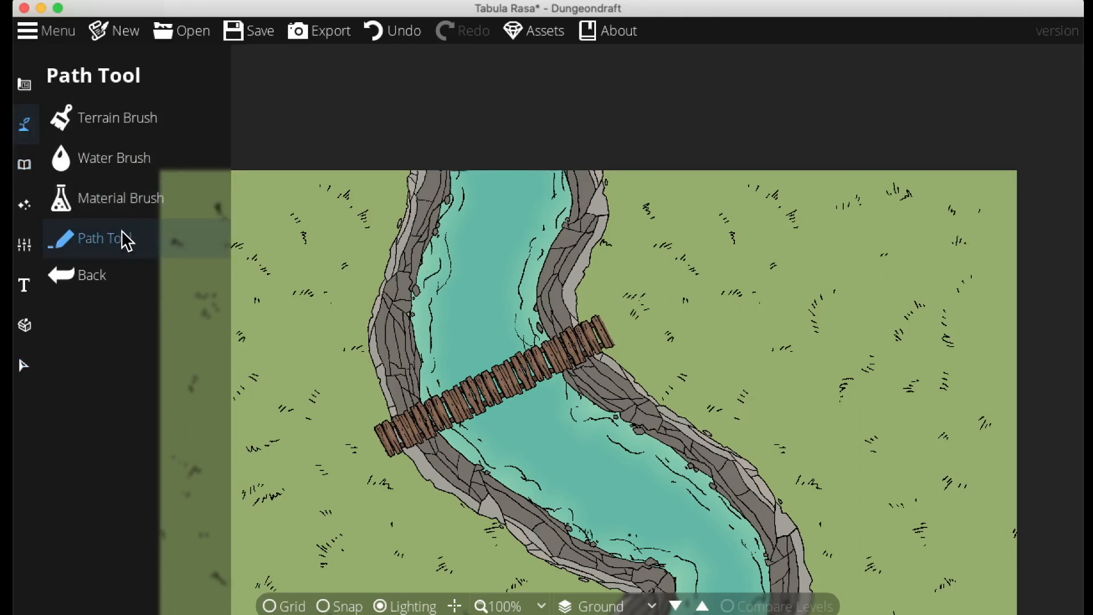
pyautogui.click(179, 536)
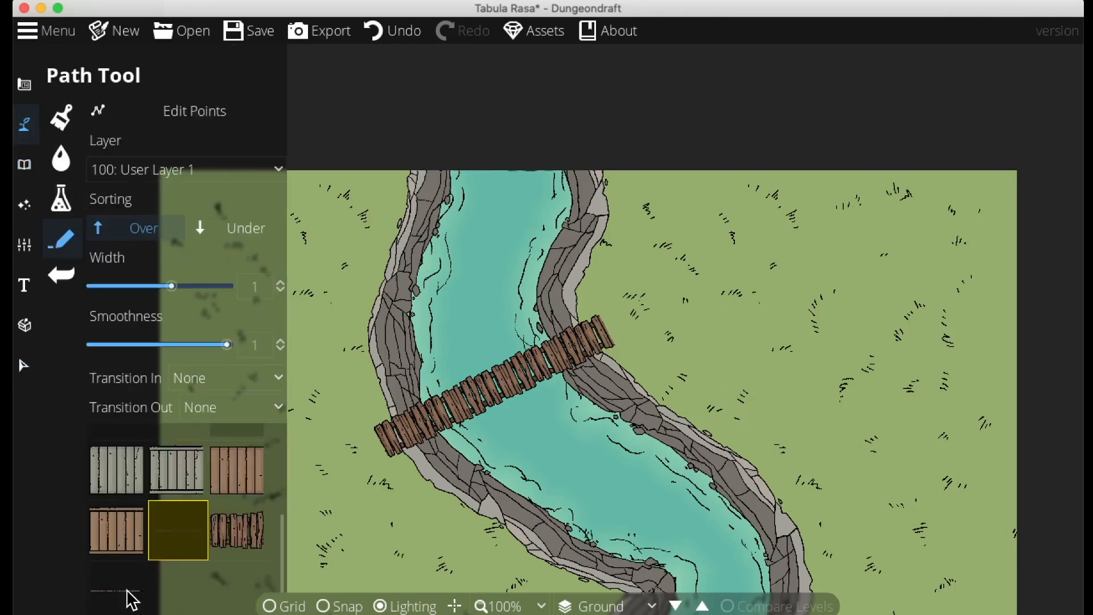
pyautogui.click(410, 510)
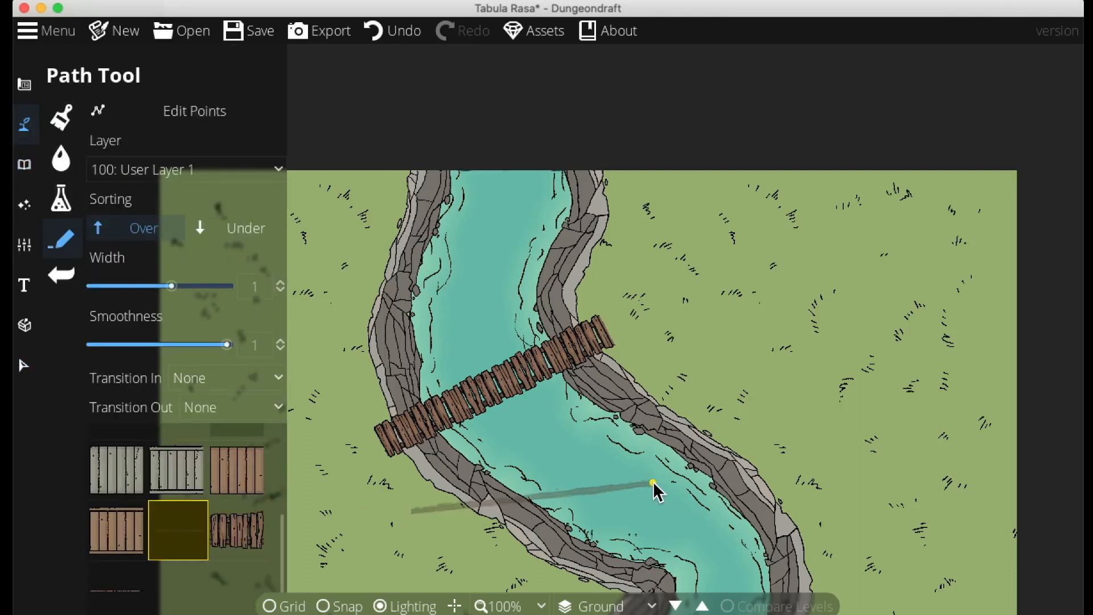
pyautogui.click(117, 586)
pyautogui.click(370, 530)
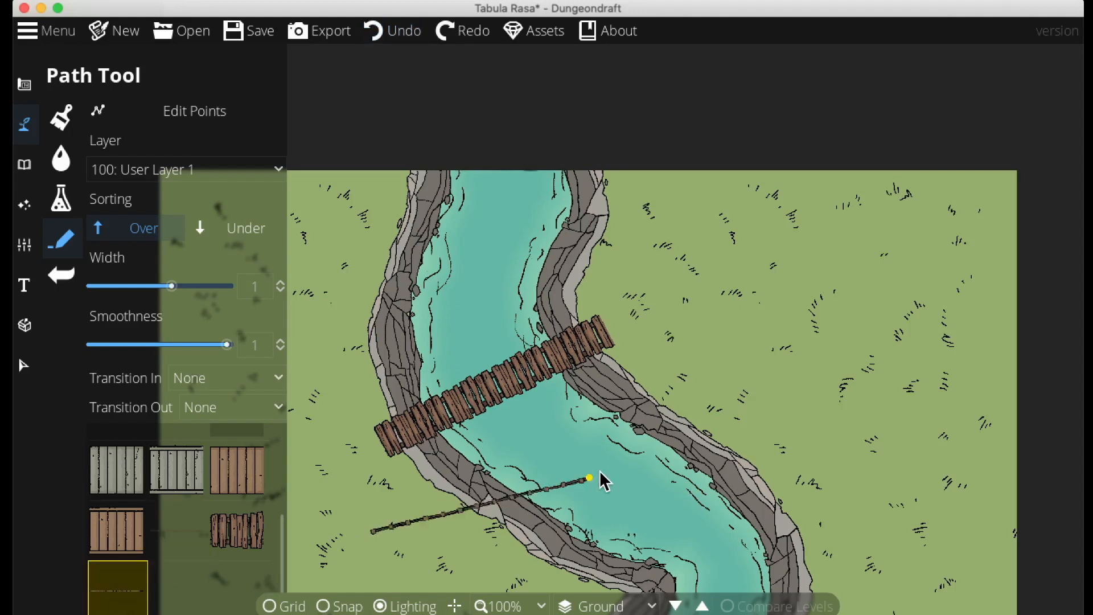
pyautogui.rightClick(605, 470)
pyautogui.hotkey('ctrl', 'z')
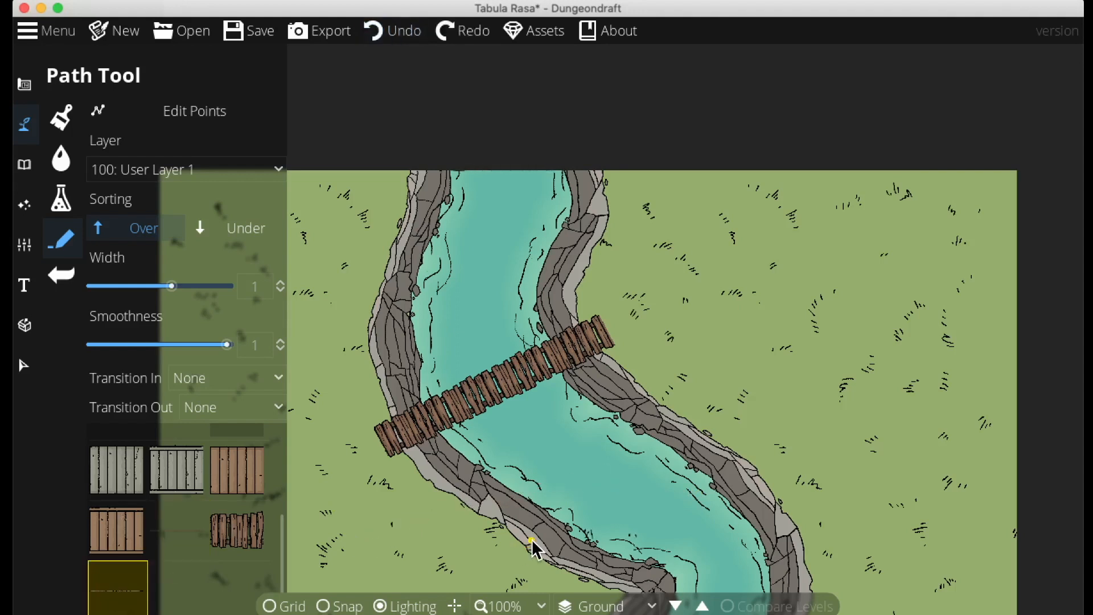
# Draw a rope rail path along the northern edge of the plank bridge with the Path Tool
pyautogui.scroll(4, 163, 473)
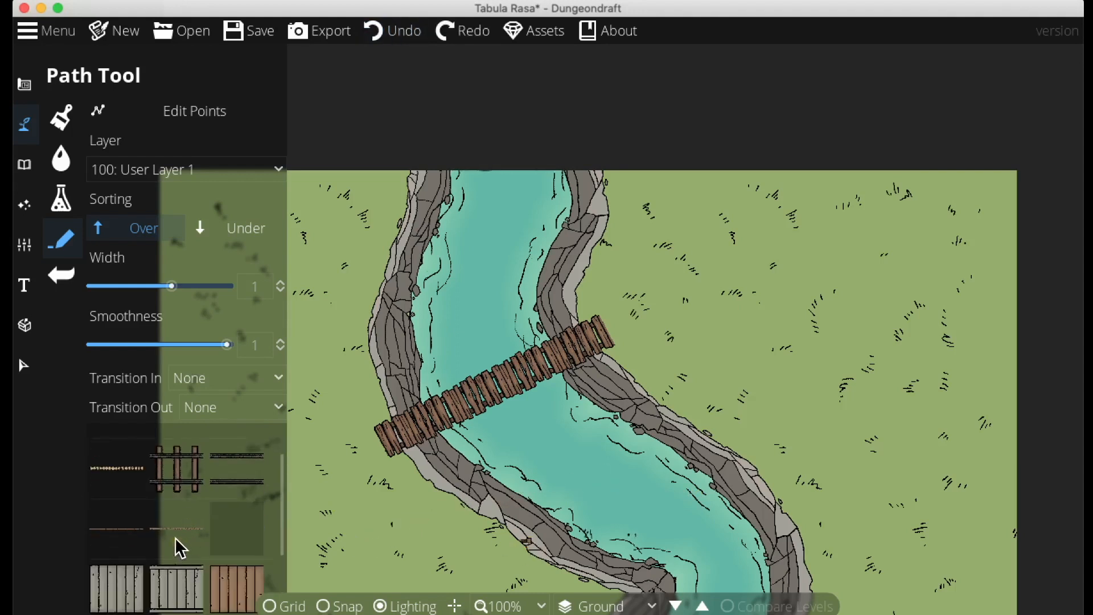
pyautogui.click(177, 532)
pyautogui.click(438, 539)
pyautogui.click(575, 472)
pyautogui.rightClick(714, 376)
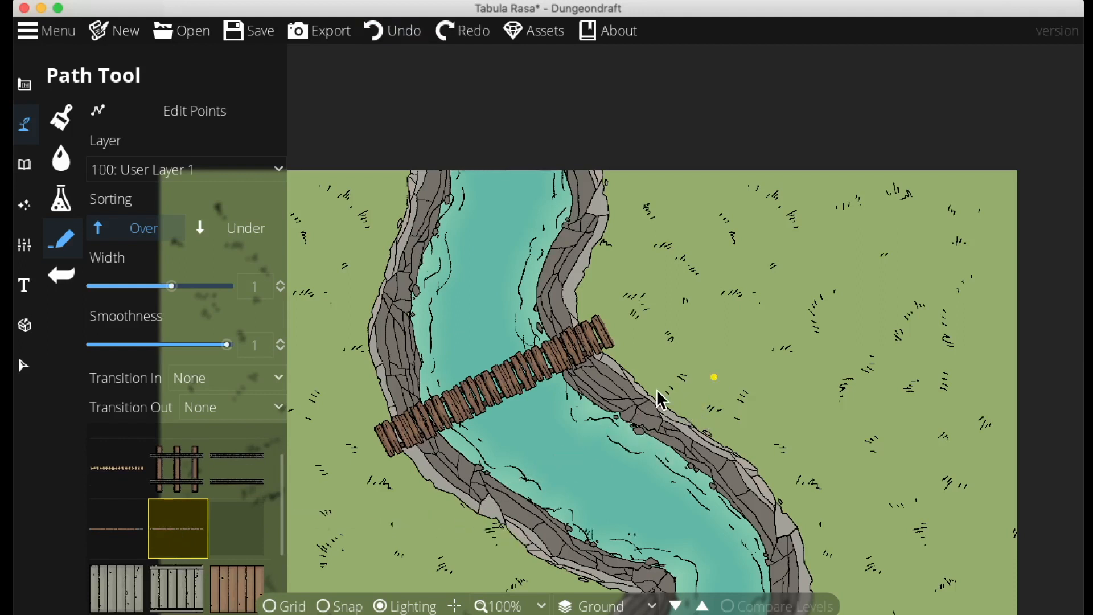
pyautogui.click(403, 549)
pyautogui.rightClick(724, 360)
pyautogui.hotkey('ctrl', 'z')
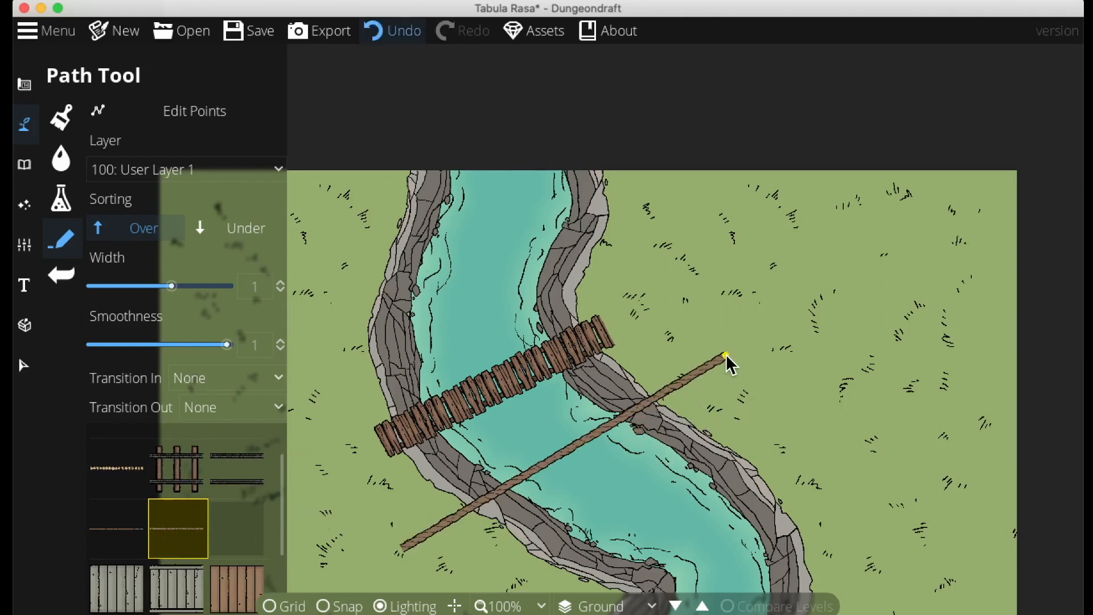
pyautogui.click(372, 427)
pyautogui.rightClick(596, 312)
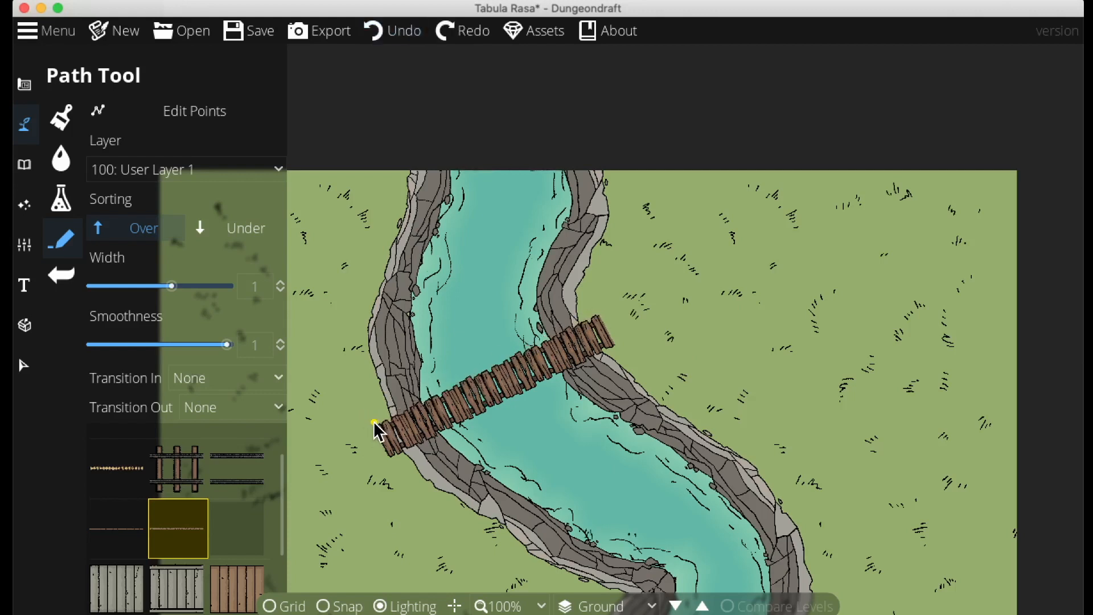
pyautogui.click(374, 421)
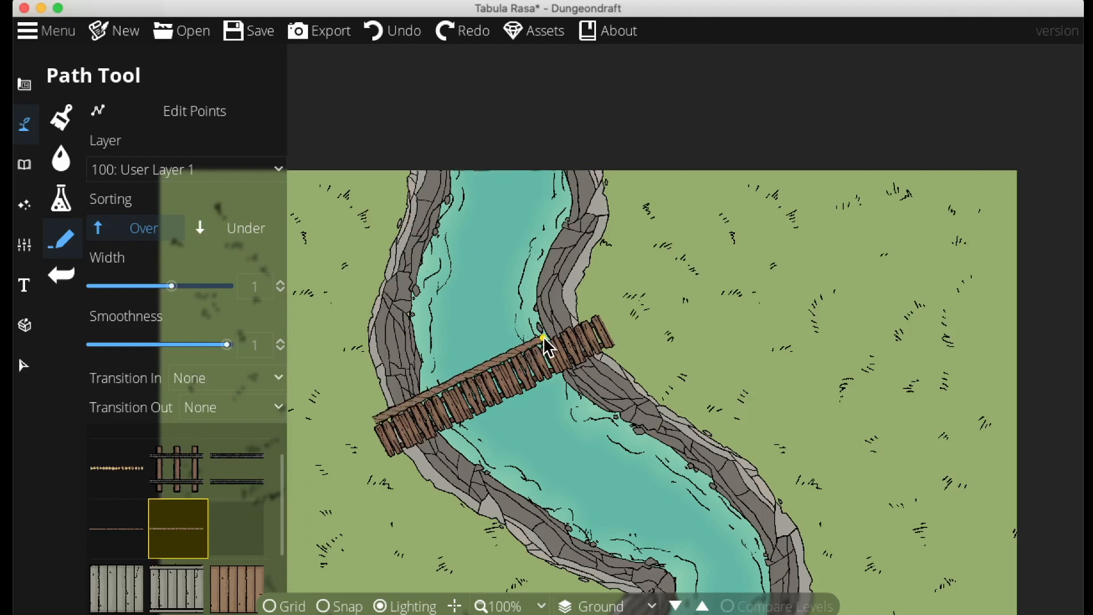
pyautogui.rightClick(544, 337)
pyautogui.click(371, 413)
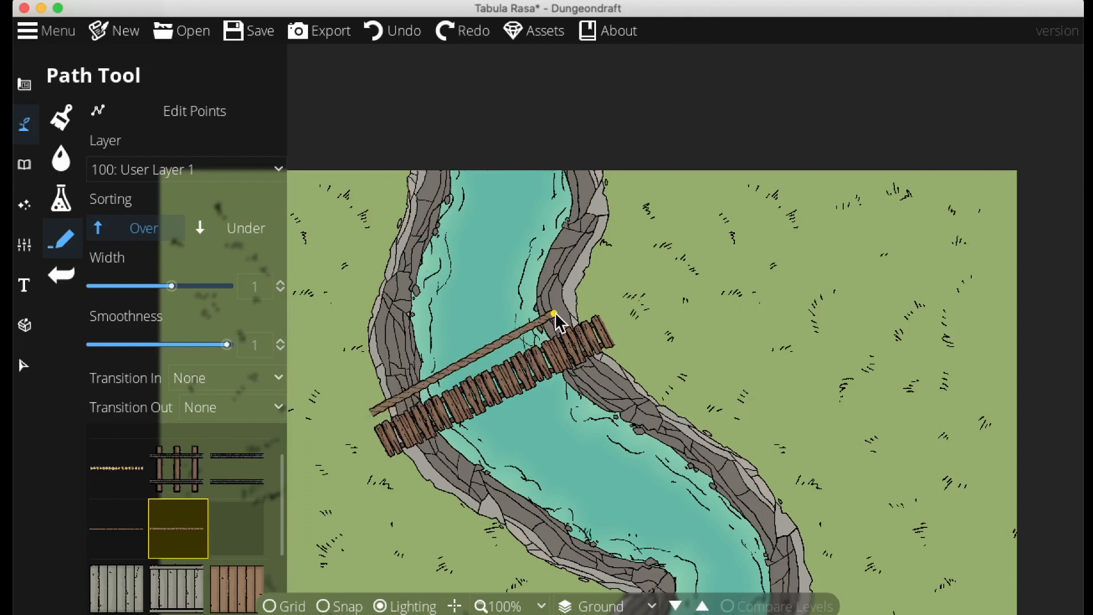
pyautogui.rightClick(584, 313)
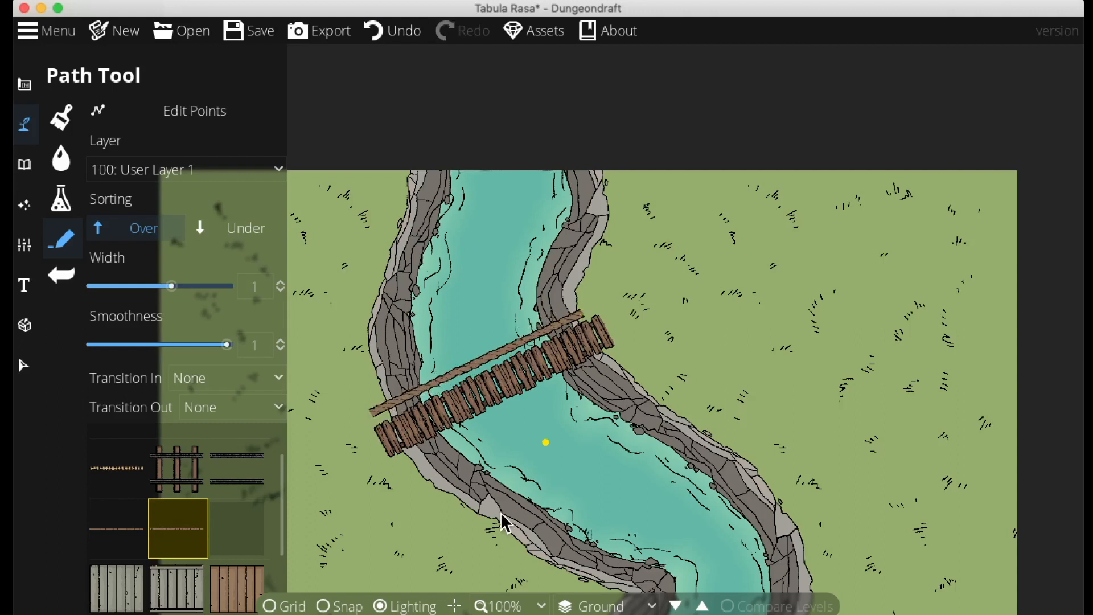
# Draw a second rope rail along the bridge's southern edge and nudge its eastern end into place
pyautogui.click(400, 470)
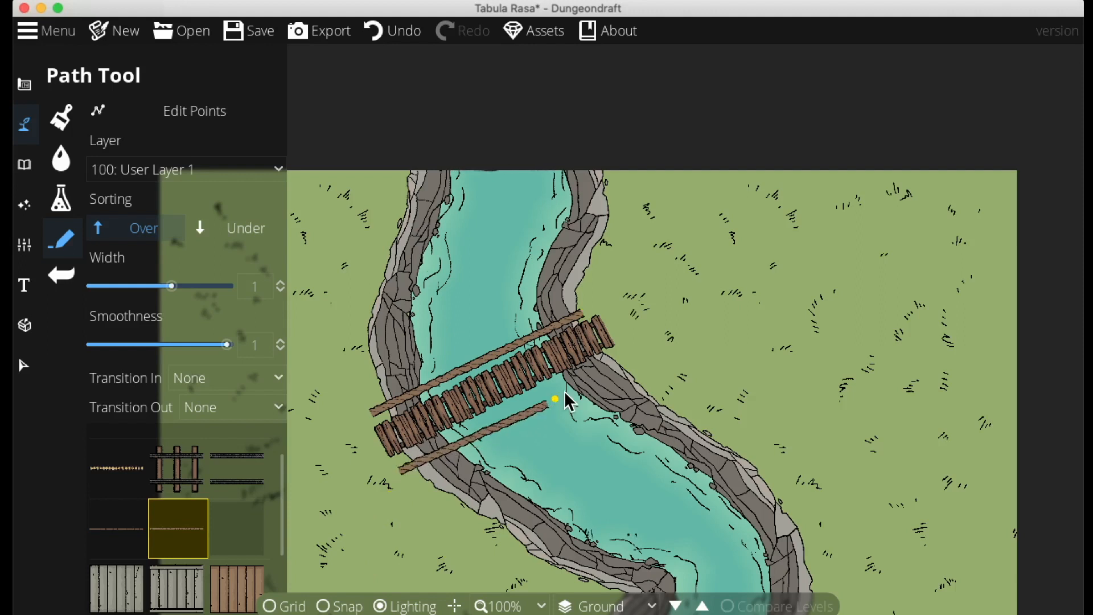
pyautogui.rightClick(618, 356)
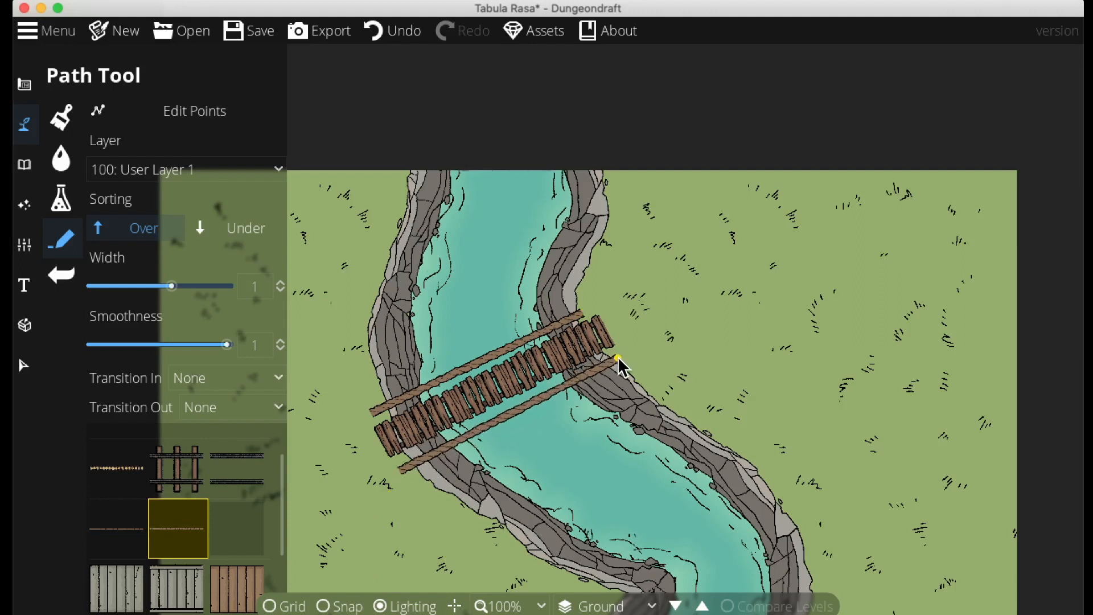
pyautogui.click(29, 367)
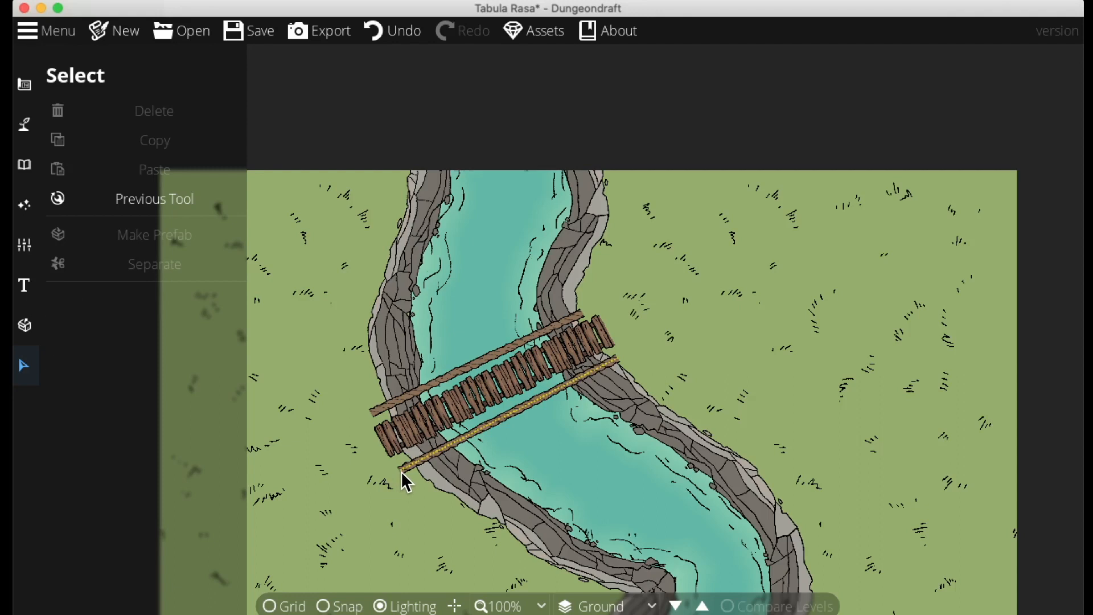
pyautogui.click(399, 470)
pyautogui.moveTo(613, 362); pyautogui.dragTo(631, 360)
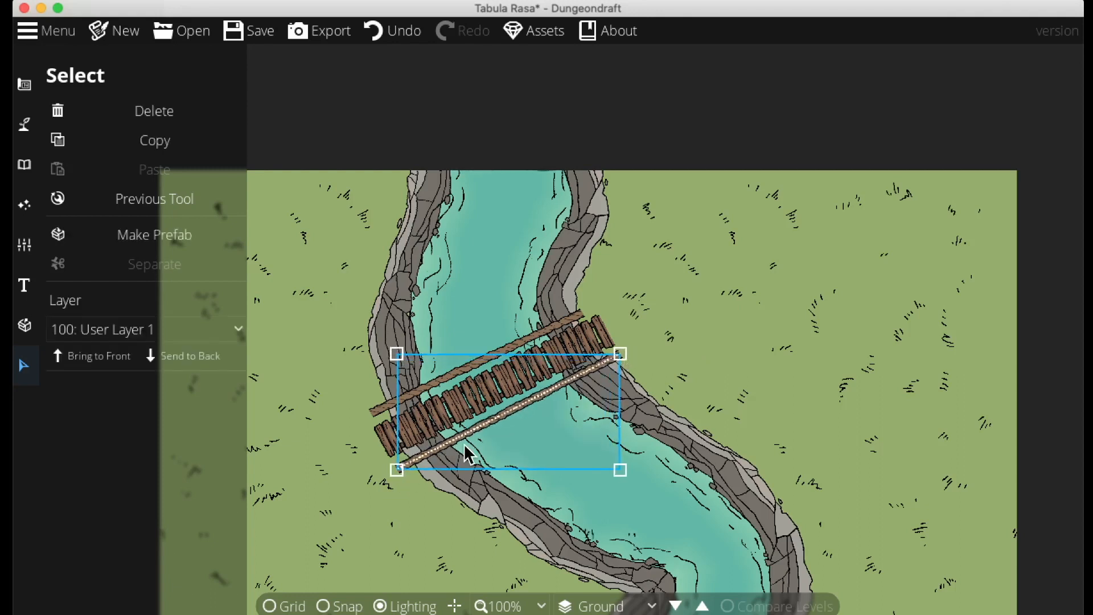
pyautogui.click(460, 551)
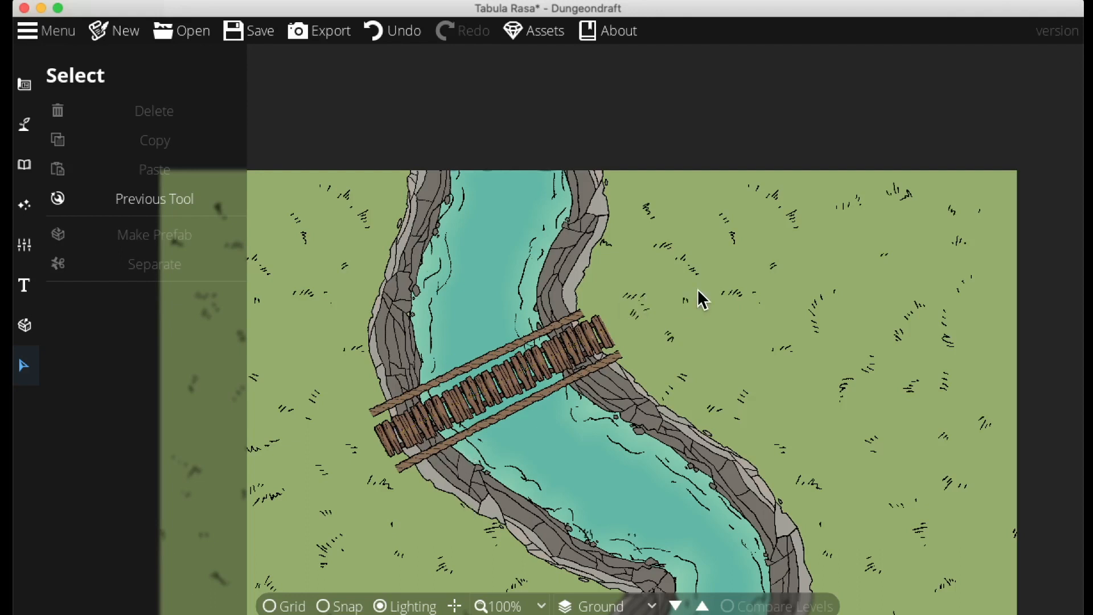
# Switch to the Object Tool and save the map as River Bridge
pyautogui.click(24, 164)
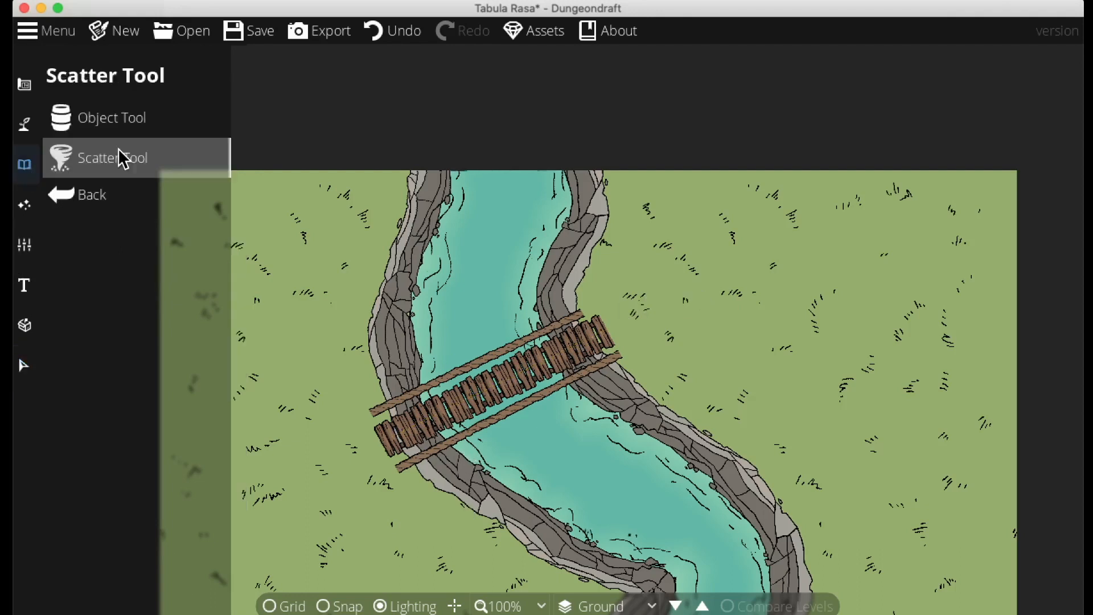
pyautogui.click(108, 128)
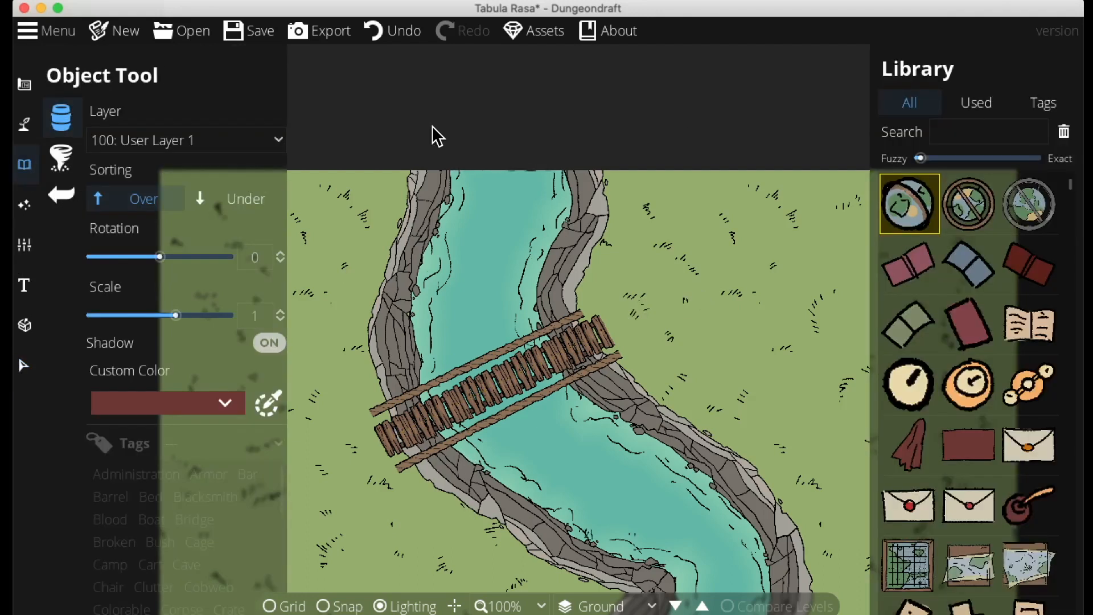
pyautogui.click(248, 34)
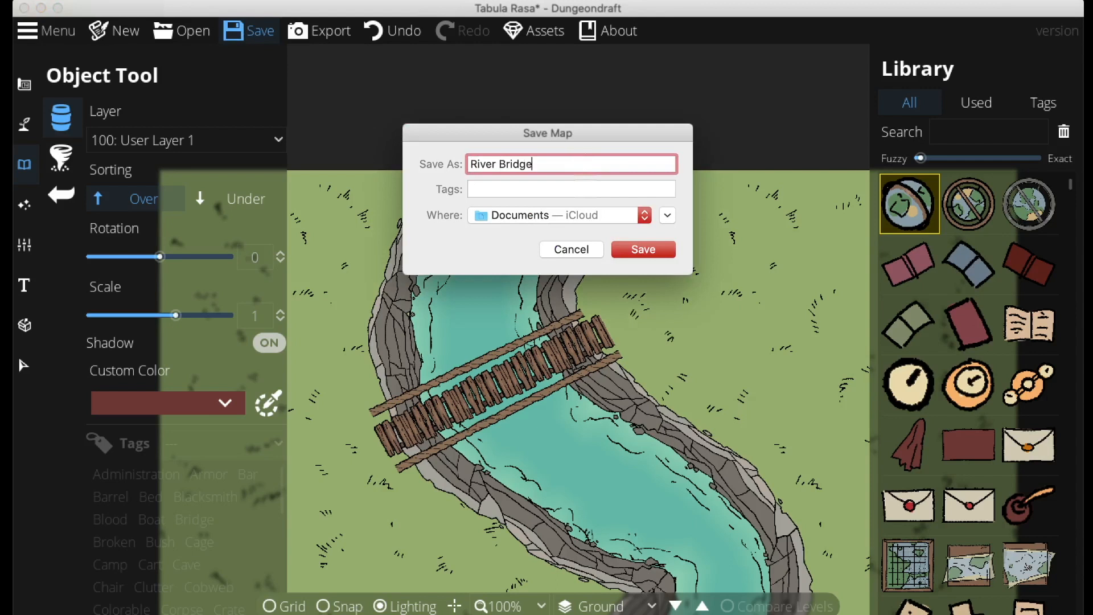
pyautogui.press('Return')
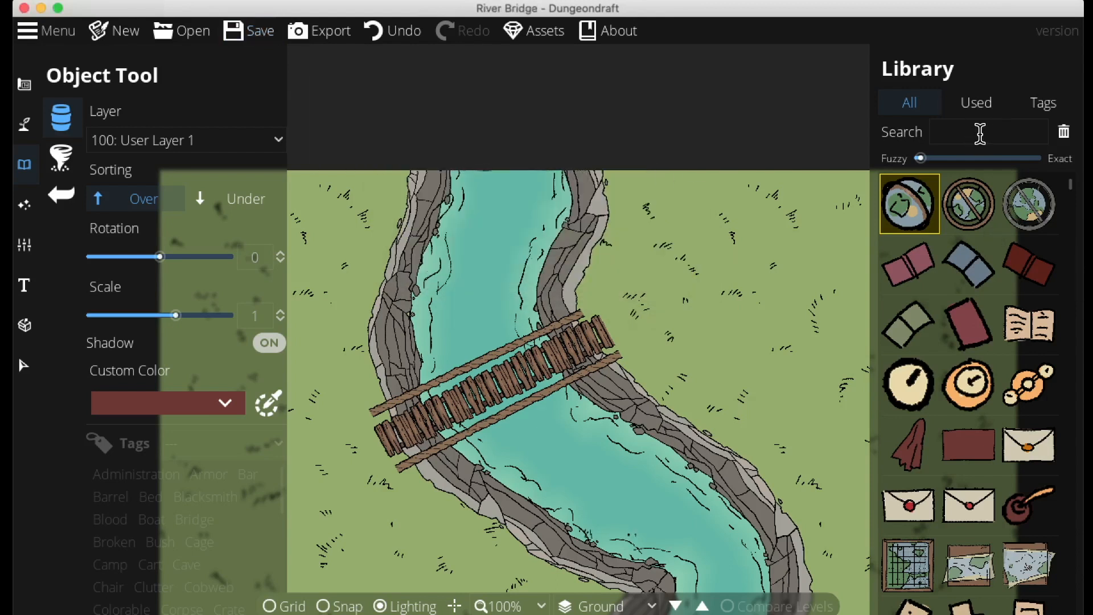
# Search the object library for sand bags, posts and wooden pieces
pyautogui.click(968, 132)
pyautogui.write('sand bag')
pyautogui.press('Return')
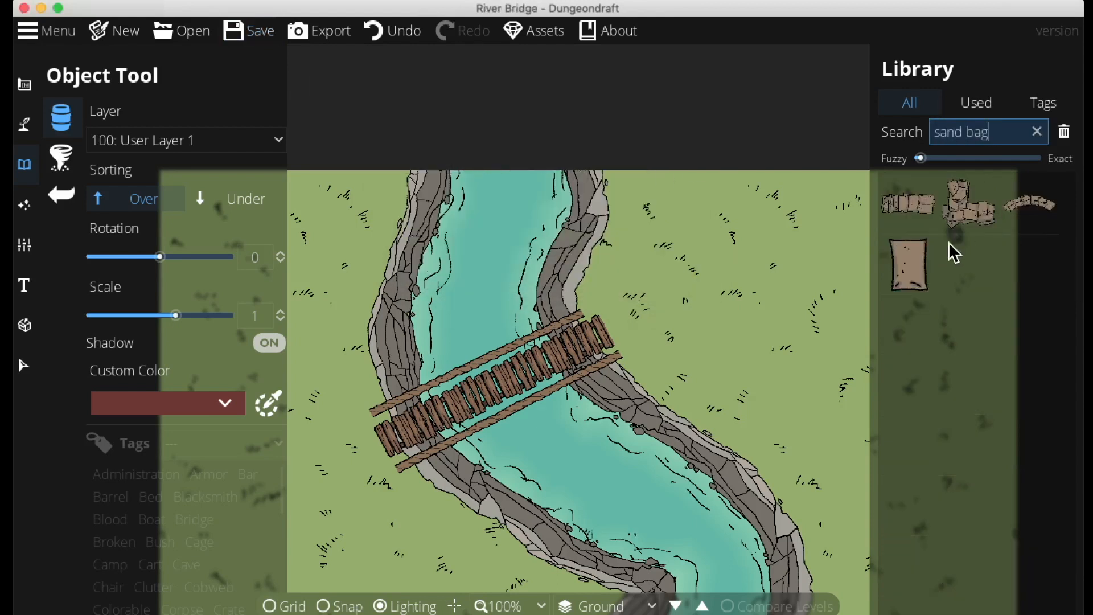
pyautogui.write('post')
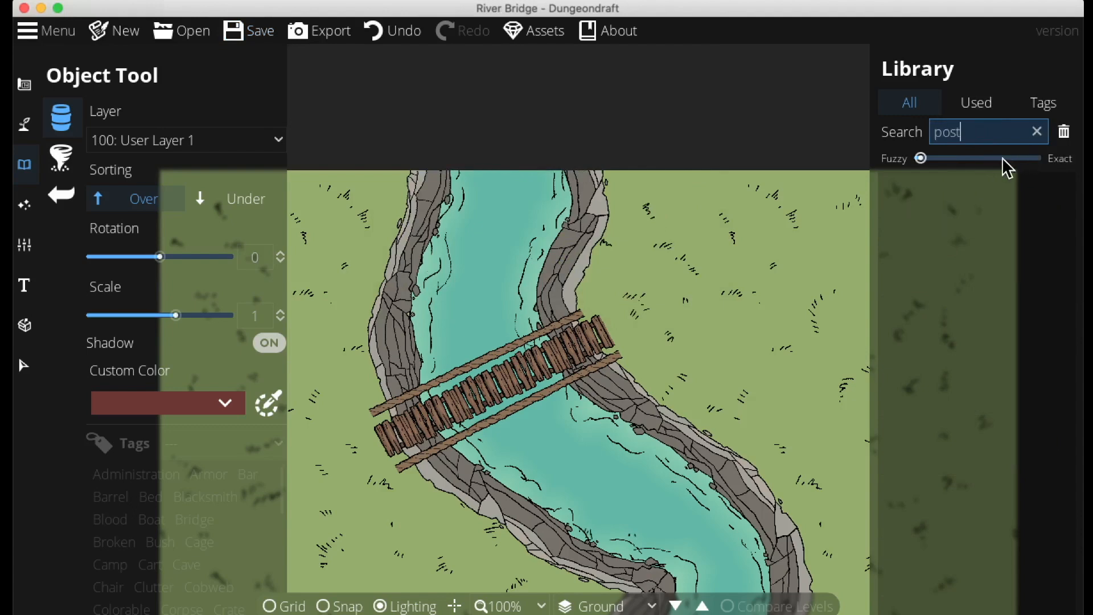
pyautogui.write('wood')
pyautogui.scroll(-10, 966, 338)
pyautogui.scroll(-4, 962, 331)
pyautogui.scroll(8, 962, 331)
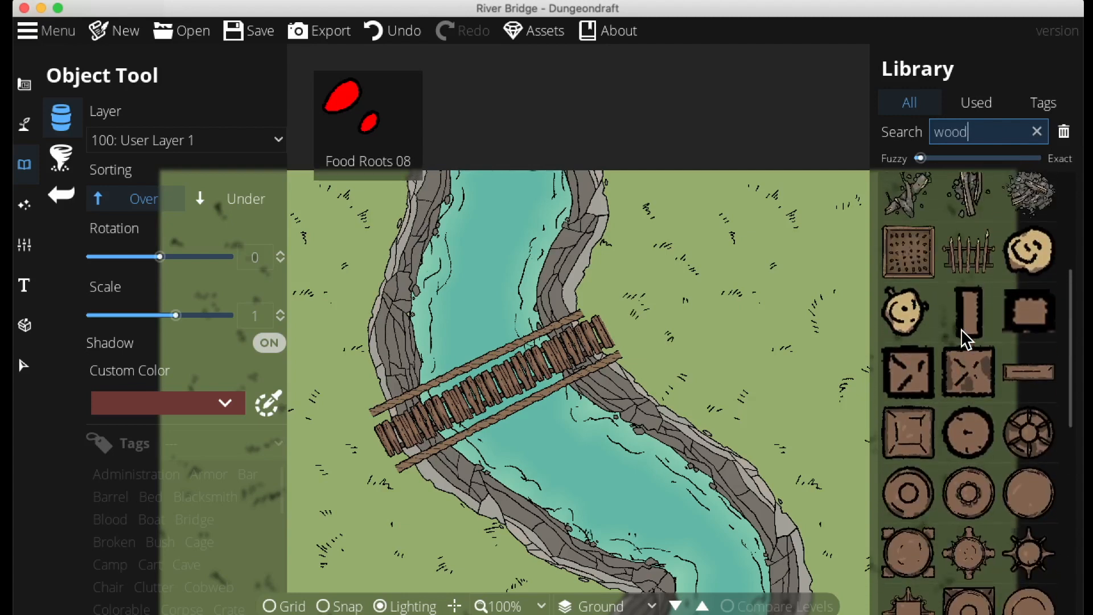
pyautogui.scroll(-3, 962, 331)
pyautogui.scroll(8, 962, 331)
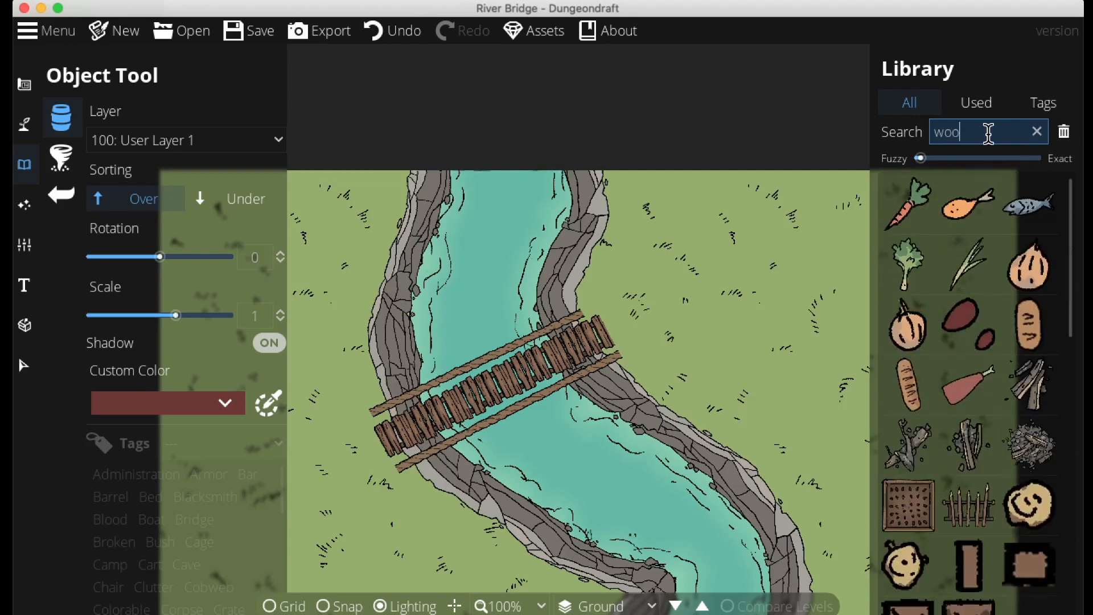
pyautogui.scroll(-5, 971, 510)
# Place round post caps at the ends of the rope rails on both banks
pyautogui.click(969, 518)
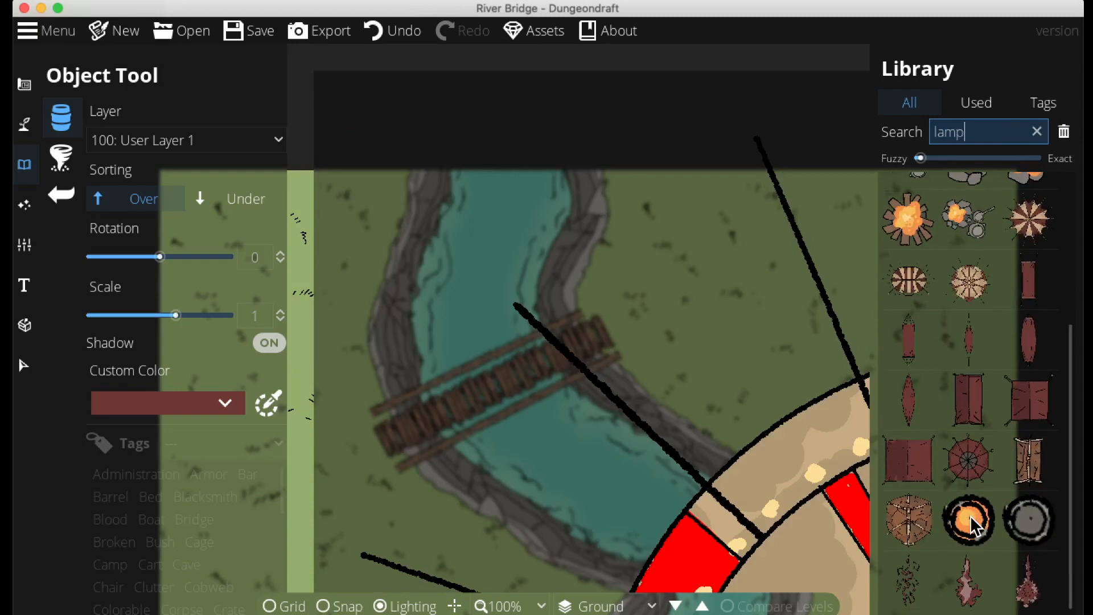
pyautogui.click(371, 415)
pyautogui.click(396, 470)
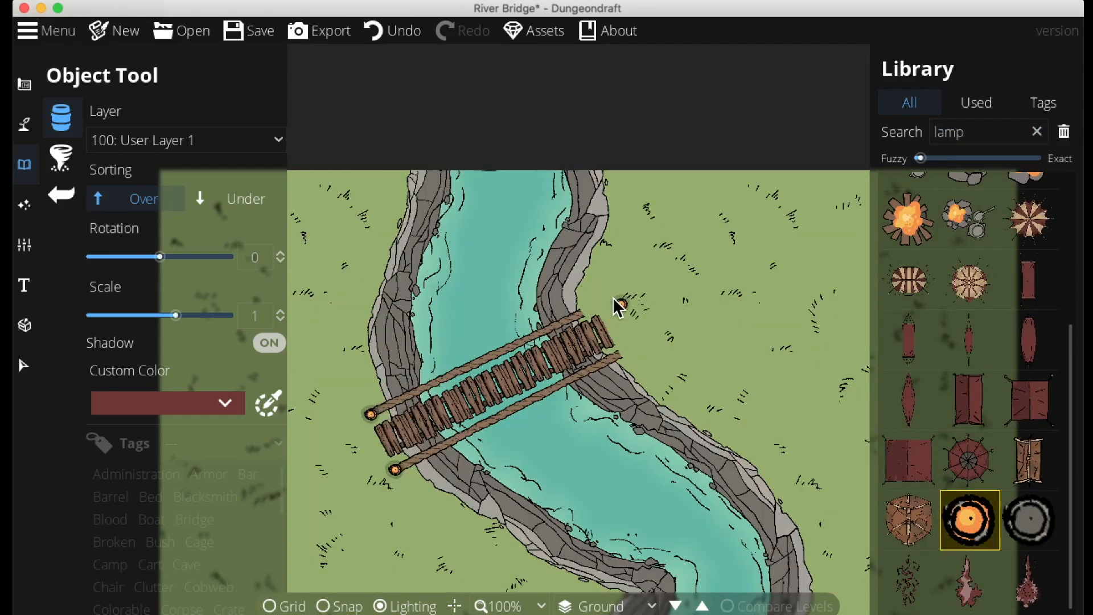
pyautogui.click(621, 354)
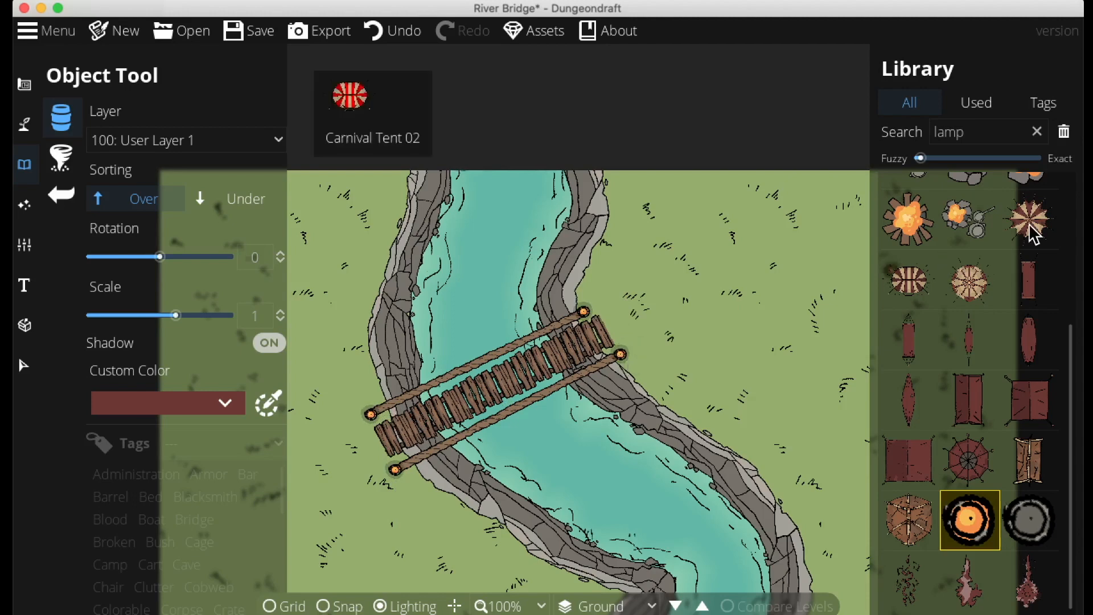
# Search the library for a wood pile and place it beside the bridge's eastern end
pyautogui.doubleClick(930, 133)
pyautogui.write('wood')
pyautogui.scroll(10, 995, 500)
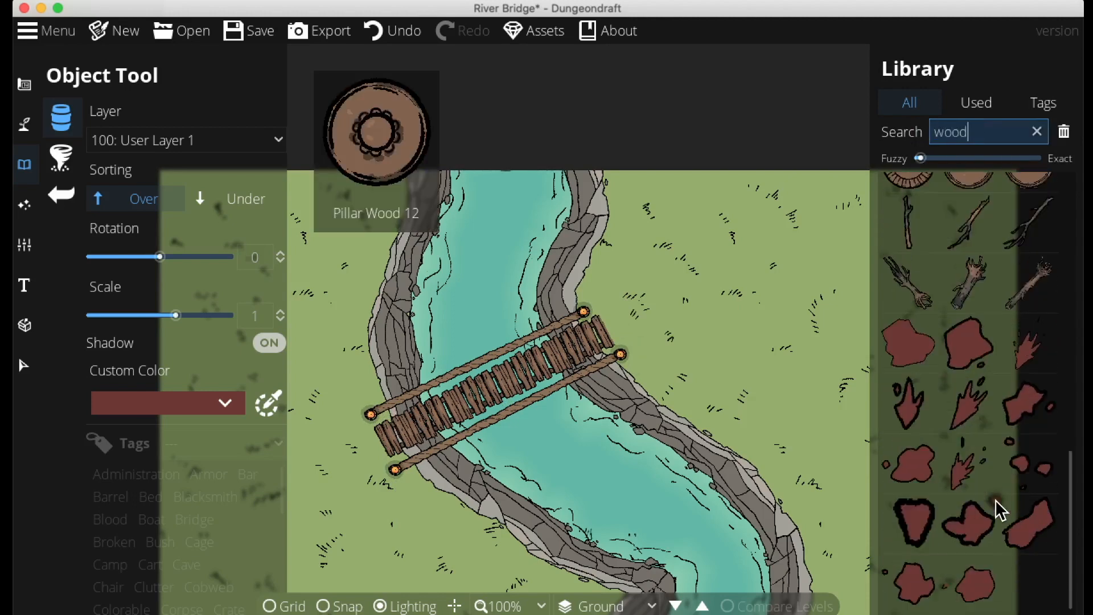
pyautogui.scroll(-7, 995, 500)
pyautogui.doubleClick(965, 120)
pyautogui.press('BackSpace')
pyautogui.write('pile')
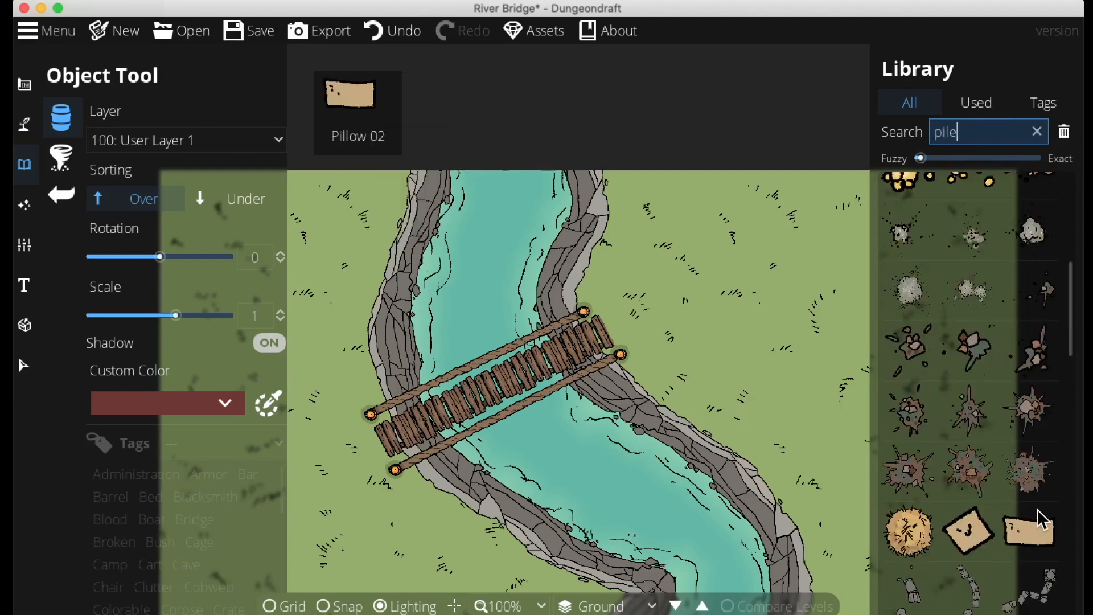
pyautogui.scroll(-5, 1037, 509)
pyautogui.scroll(10, 1037, 509)
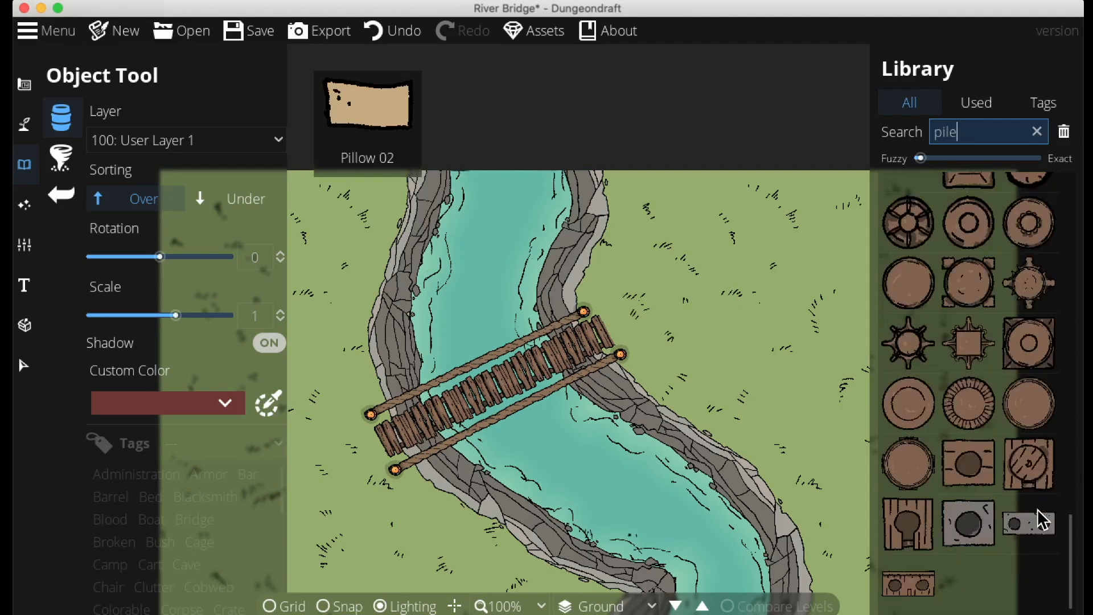
pyautogui.scroll(4, 1037, 509)
pyautogui.click(969, 204)
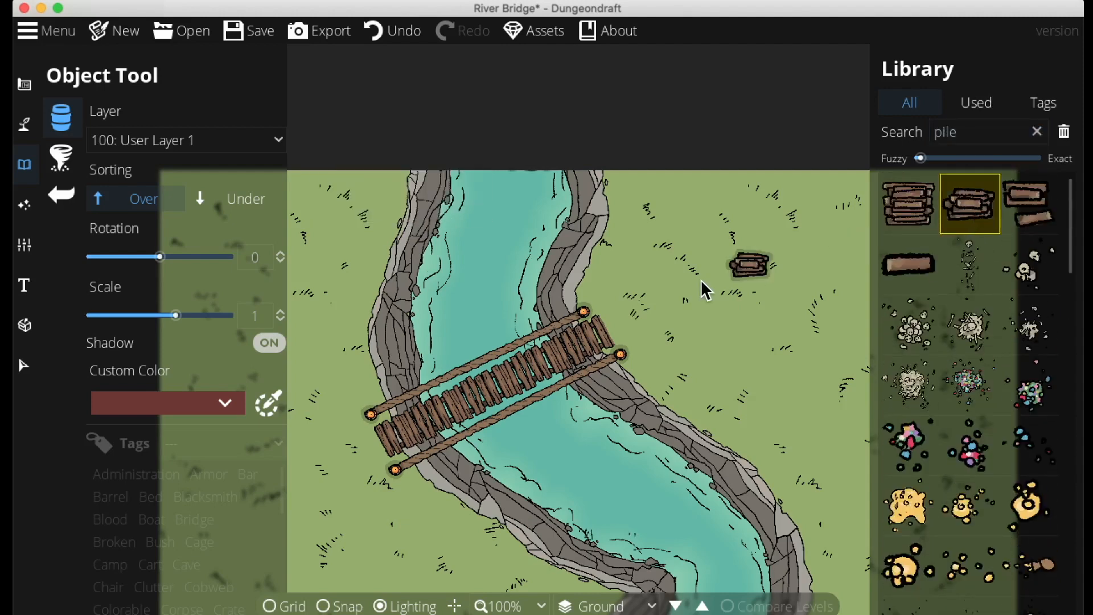
pyautogui.click(661, 371)
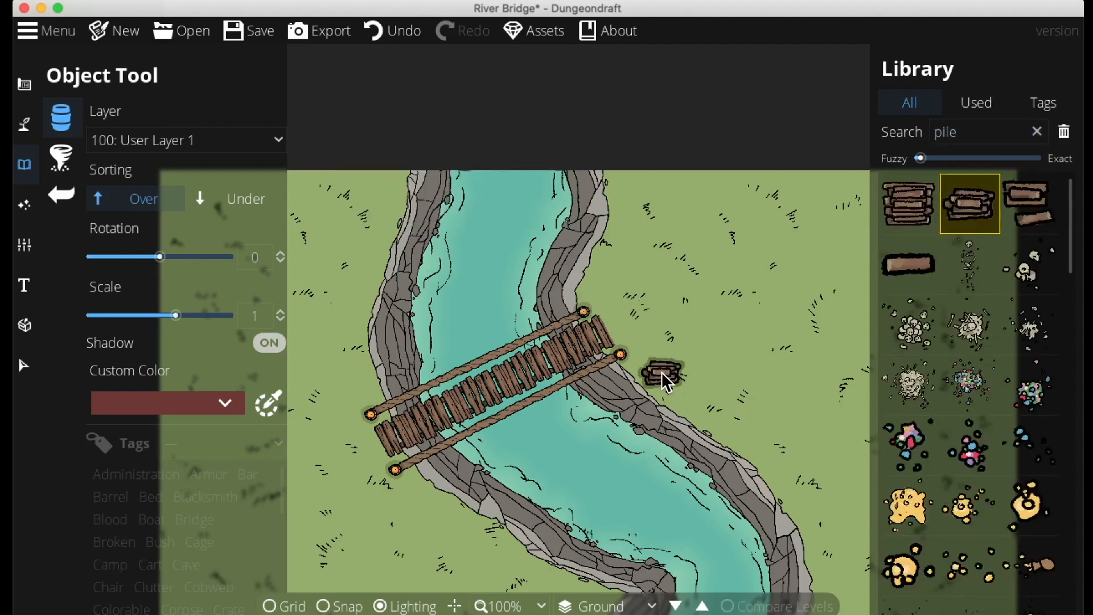
# Place a second wood pile rotated -54 north of the bridge's eastern end, then pick a single plank
pyautogui.click(1030, 204)
pyautogui.moveTo(152, 259); pyautogui.dragTo(136, 259)
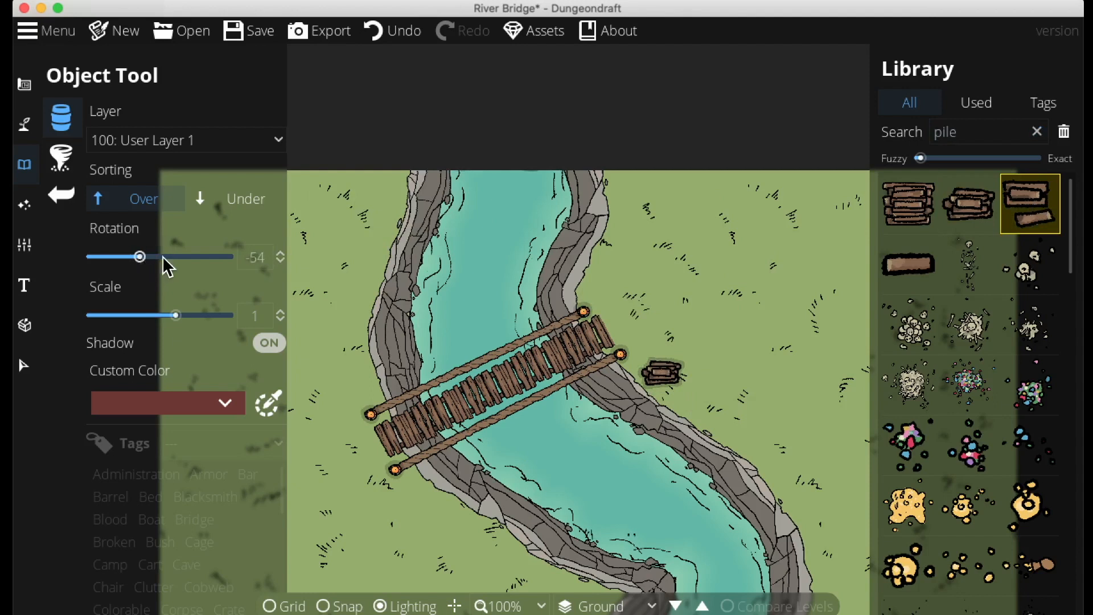
pyautogui.click(610, 277)
pyautogui.click(909, 263)
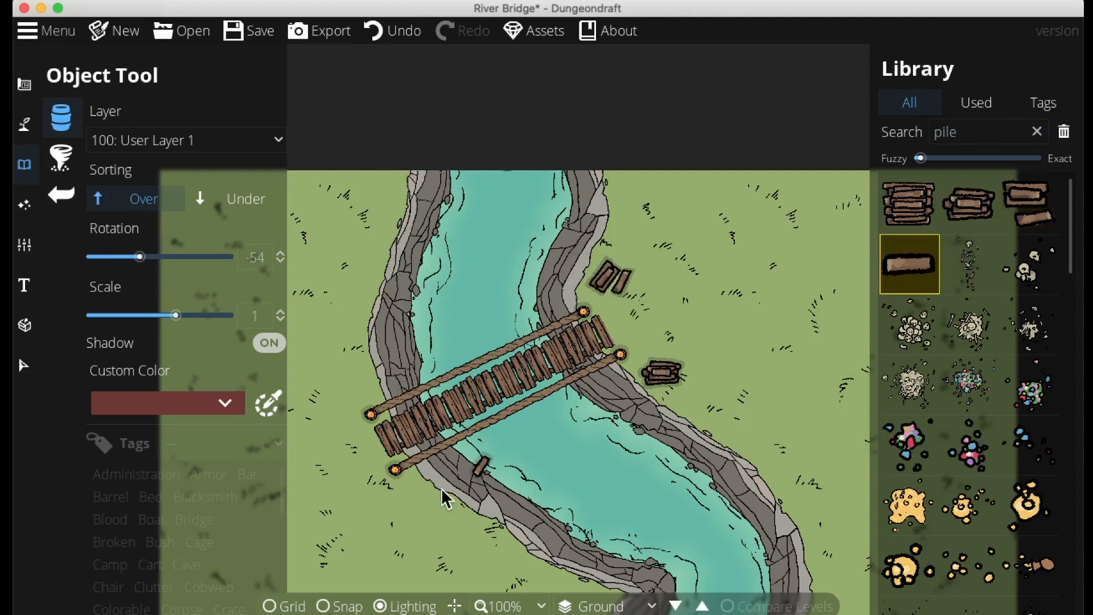
# Set the rotation to 2 and place the single plank just south of the bridge's western end
pyautogui.moveTo(139, 257)
pyautogui.mouseDown()
pyautogui.moveTo(181, 263)
pyautogui.moveTo(160, 257)
pyautogui.mouseUp()
pyautogui.click(398, 507)
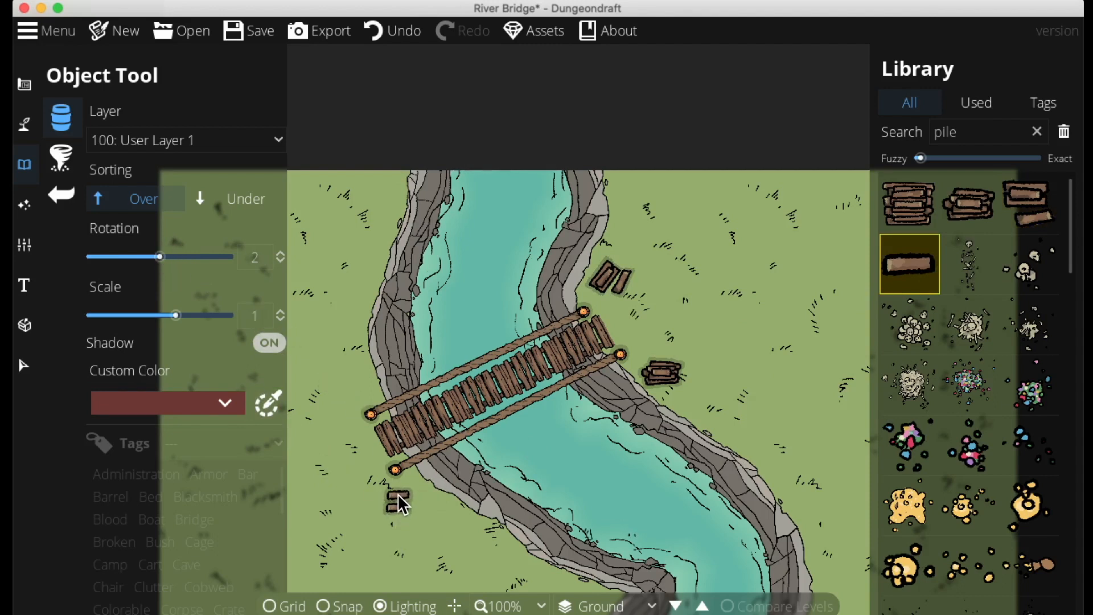
# With the Terrain Brush at size 1 and sand, paint a path leading south-west from the bridge's western end
pyautogui.moveTo(582, 492); pyautogui.dragTo(809, 422)
pyautogui.moveTo(810, 377); pyautogui.dragTo(698, 188)
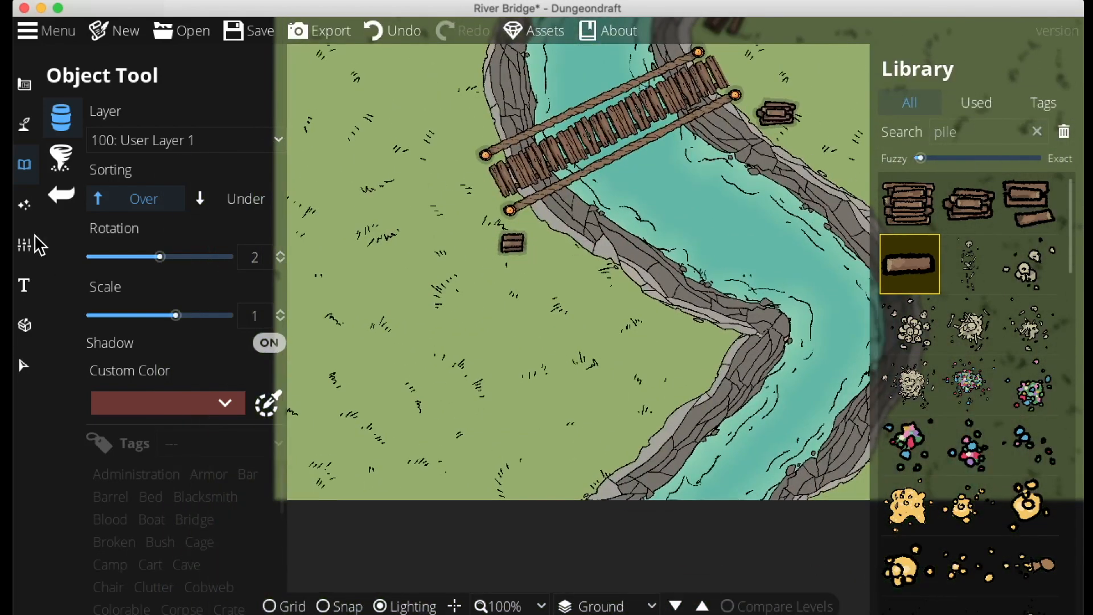
pyautogui.click(24, 85)
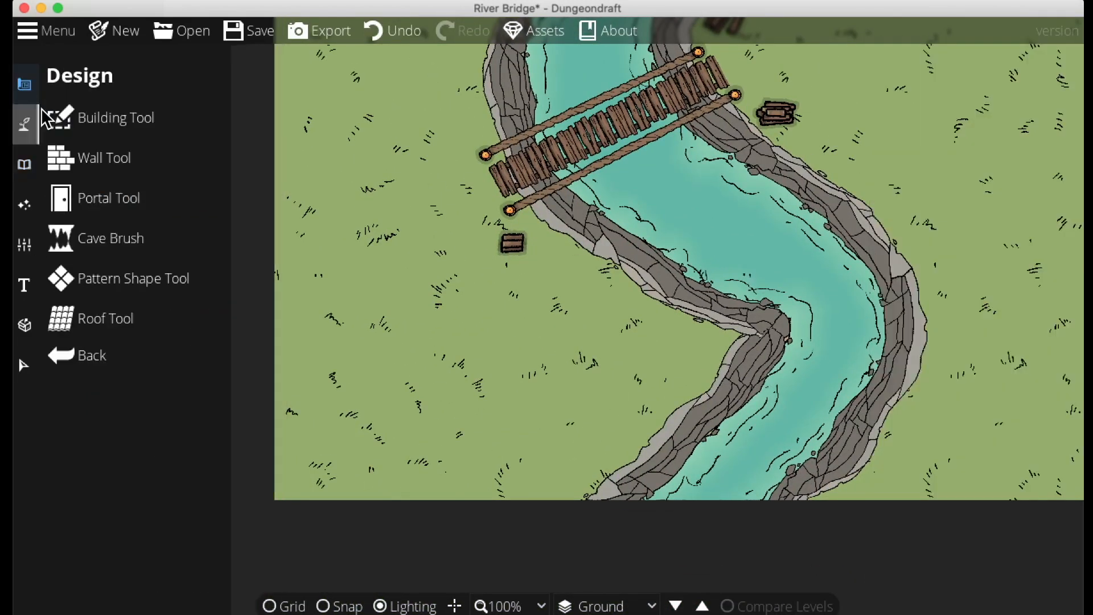
pyautogui.click(26, 123)
pyautogui.click(108, 119)
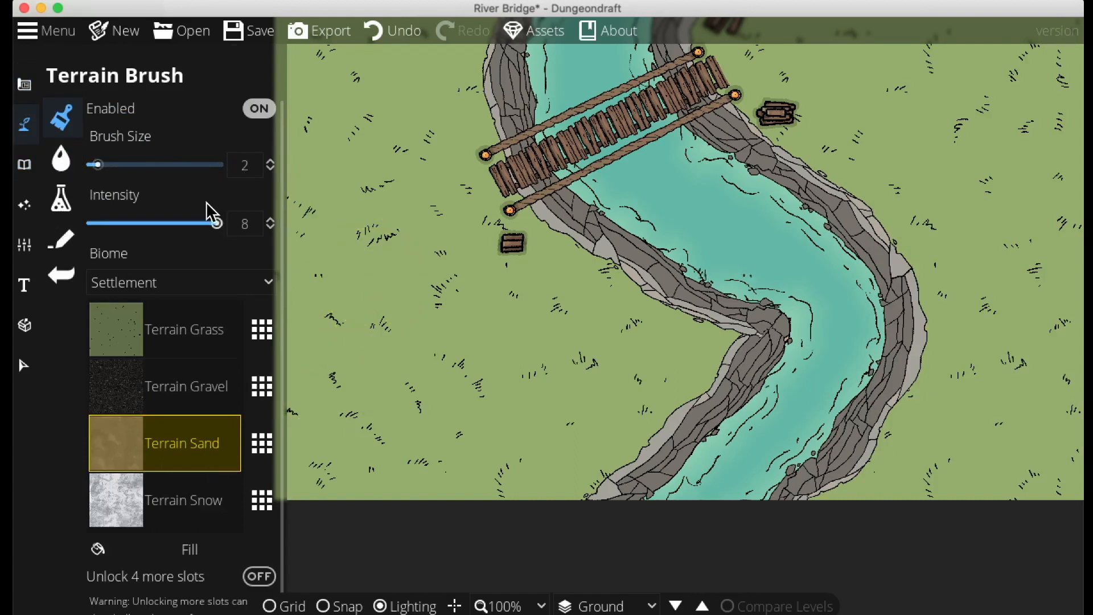
pyautogui.moveTo(102, 165); pyautogui.dragTo(87, 165)
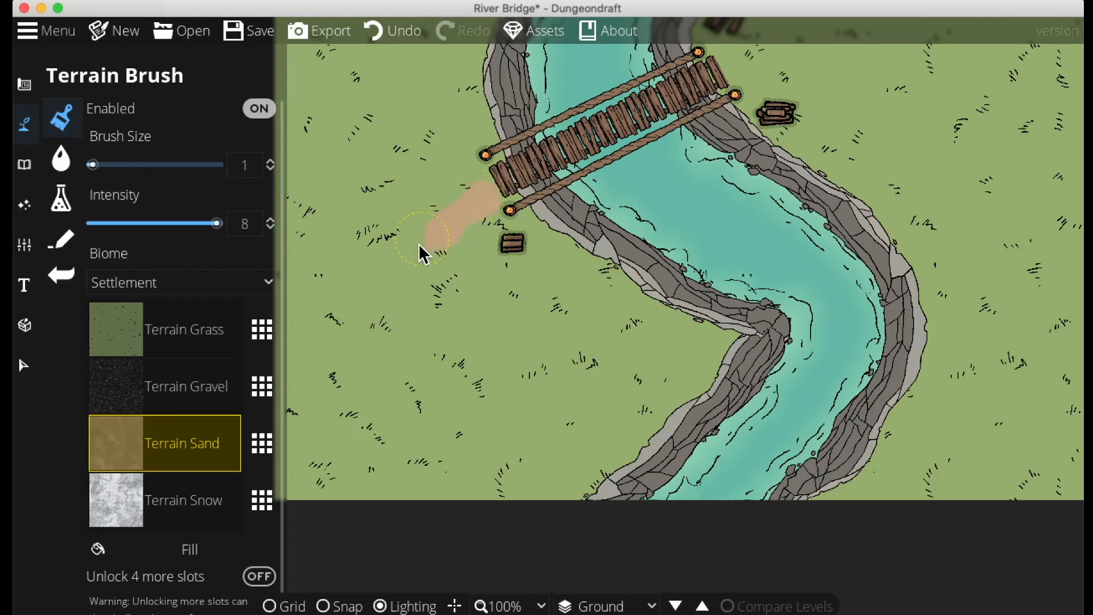
pyautogui.moveTo(372, 369); pyautogui.dragTo(491, 343)
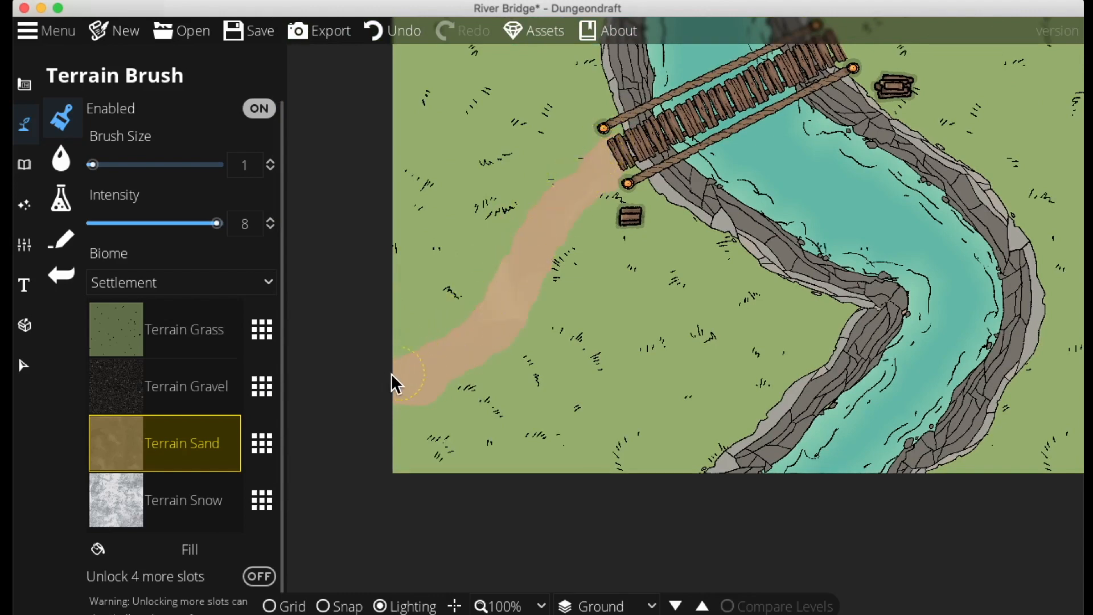
pyautogui.moveTo(676, 255); pyautogui.dragTo(329, 451)
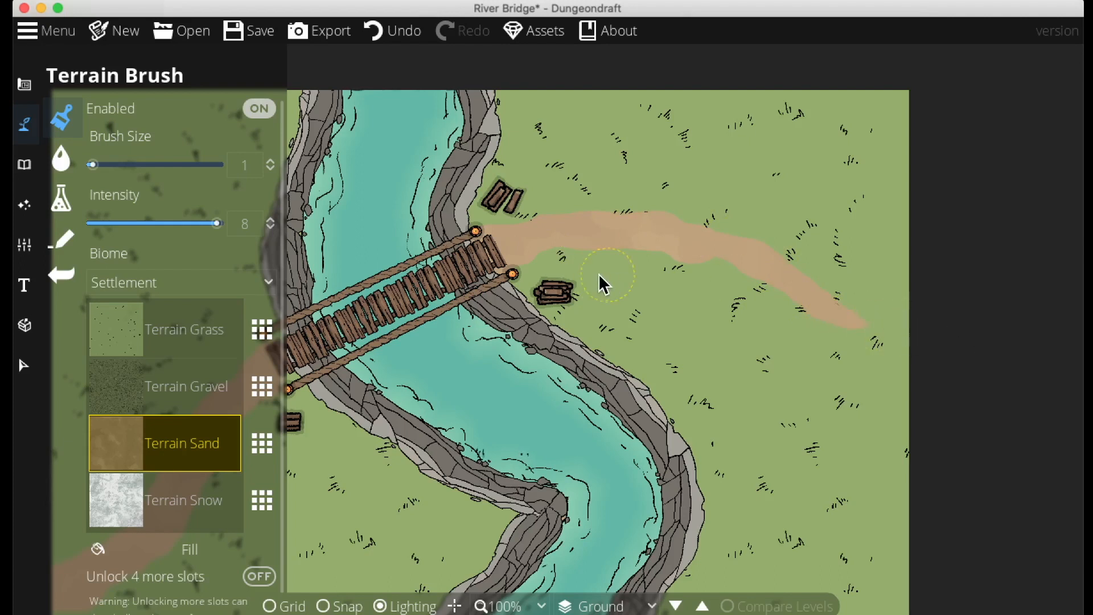
# Paint a sand path running east and curving south from the bridge's eastern end
pyautogui.click(178, 340)
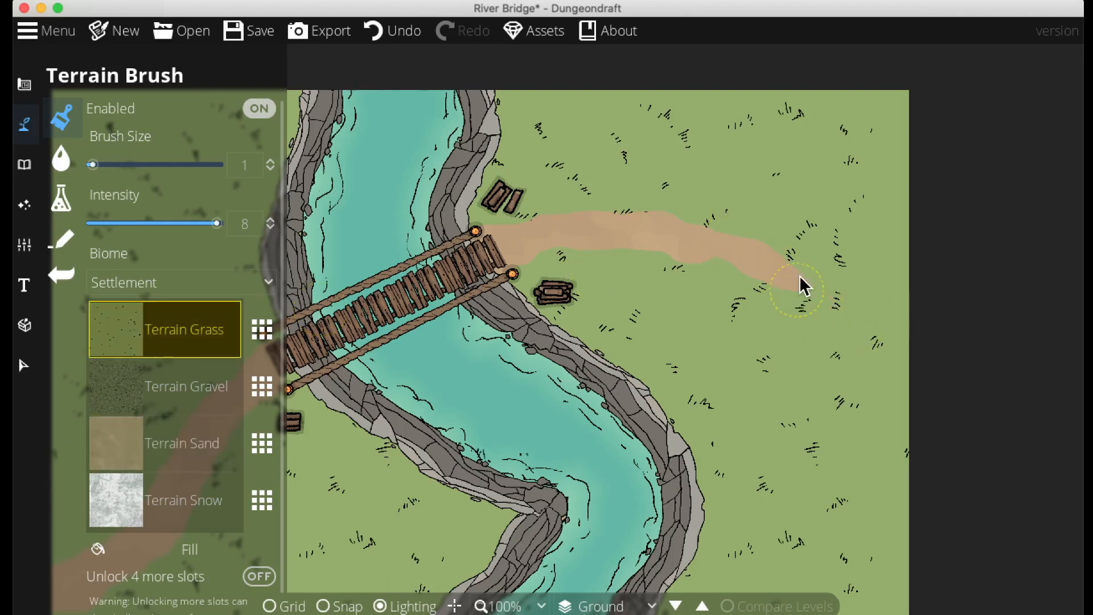
pyautogui.click(173, 448)
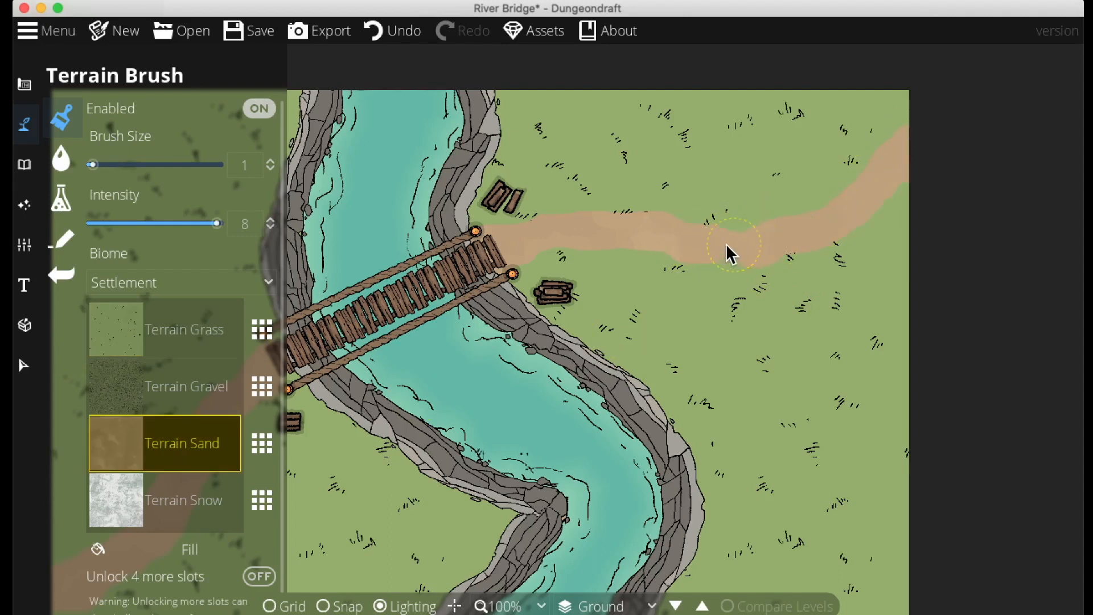
pyautogui.moveTo(803, 291)
pyautogui.mouseDown()
pyautogui.moveTo(850, 276)
pyautogui.moveTo(707, 227)
pyautogui.mouseUp()
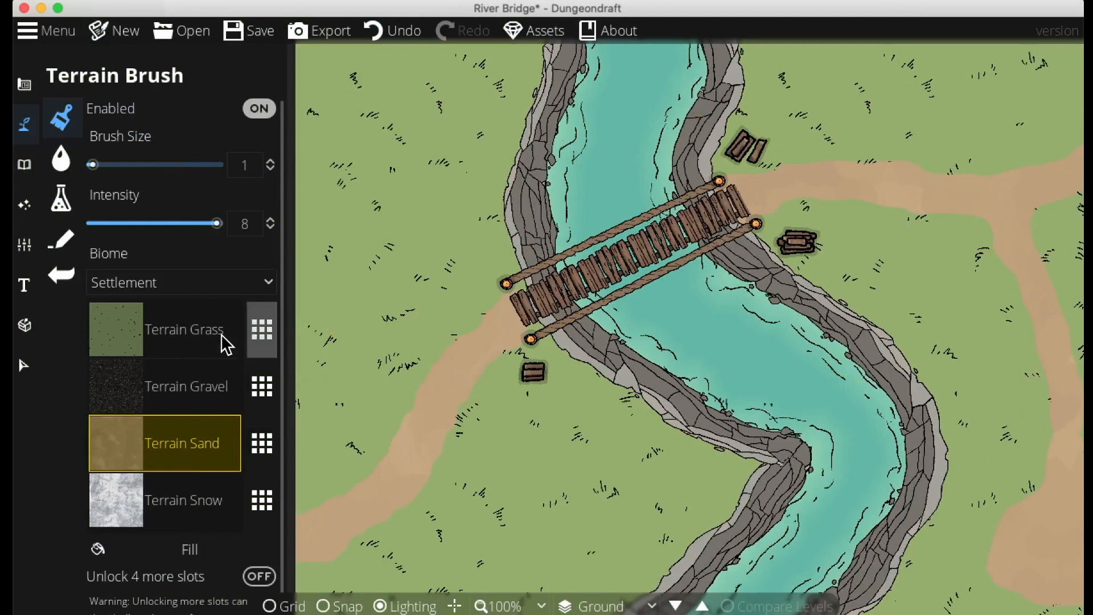
# Switch to grass at intensity 4 and paint over the sand paths' edges to roughen them
pyautogui.click(222, 340)
pyautogui.click(243, 223)
pyautogui.write('4')
pyautogui.press('Return')
pyautogui.moveTo(386, 491); pyautogui.dragTo(436, 459)
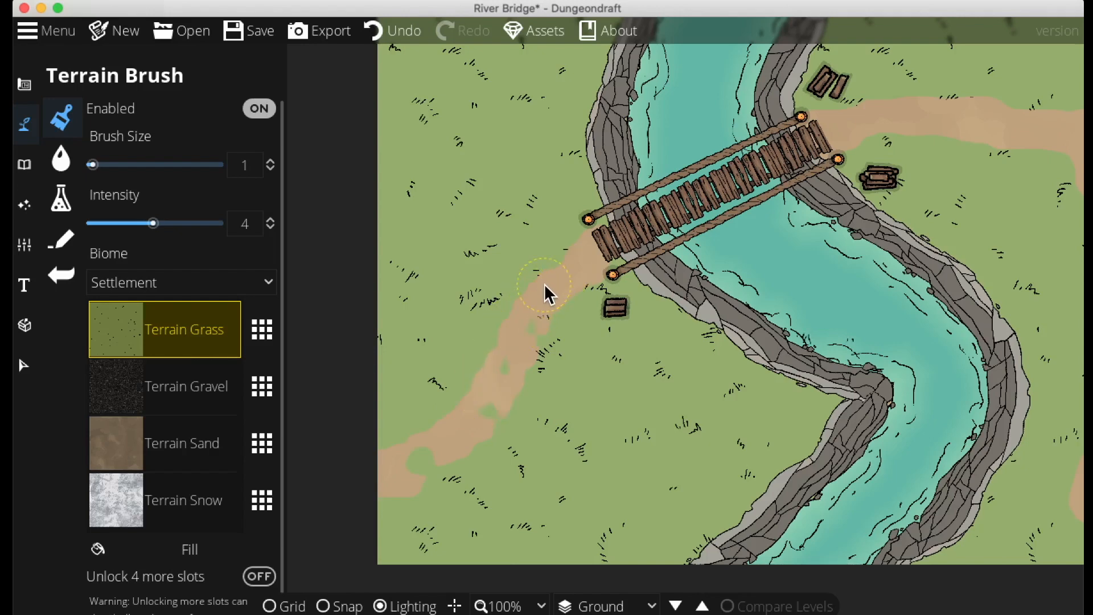
pyautogui.moveTo(719, 197); pyautogui.dragTo(543, 357)
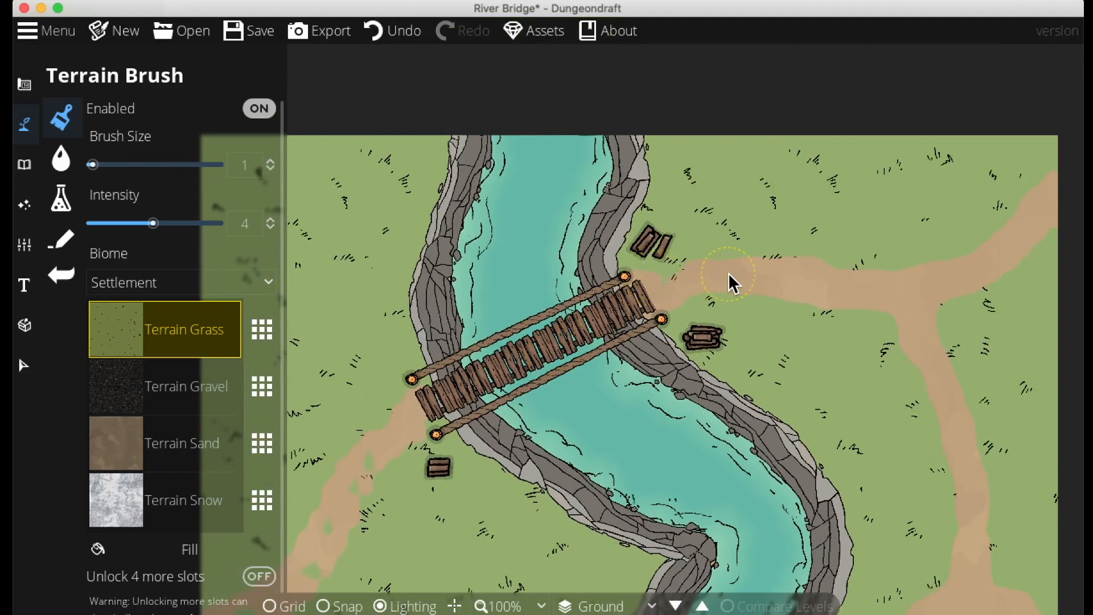
pyautogui.moveTo(812, 283)
pyautogui.mouseDown()
pyautogui.moveTo(845, 293)
pyautogui.moveTo(913, 312)
pyautogui.mouseUp()
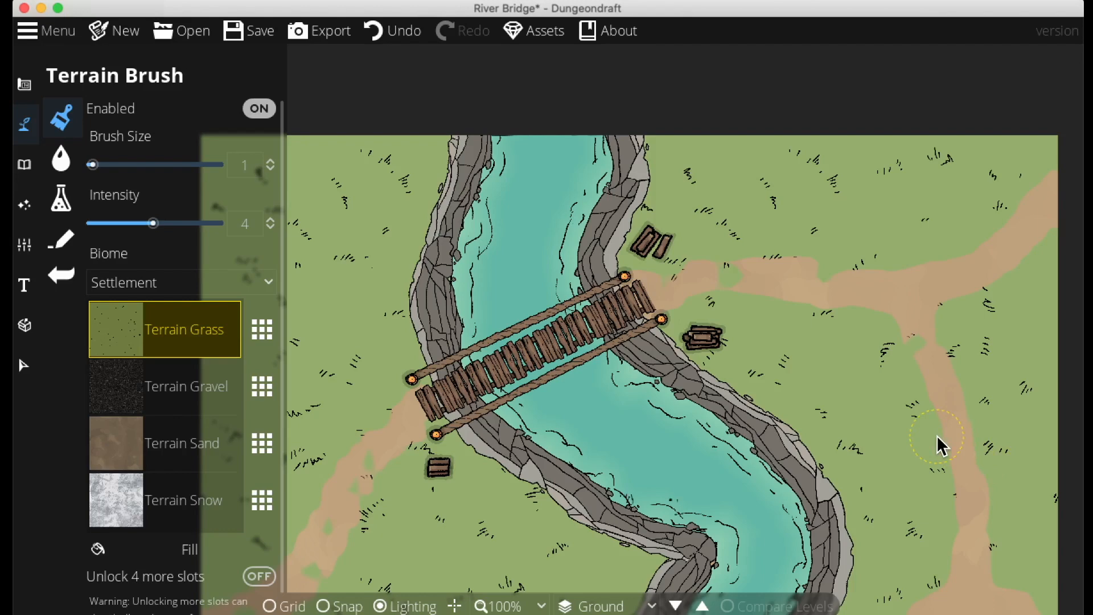
pyautogui.scroll(-5, 996, 470)
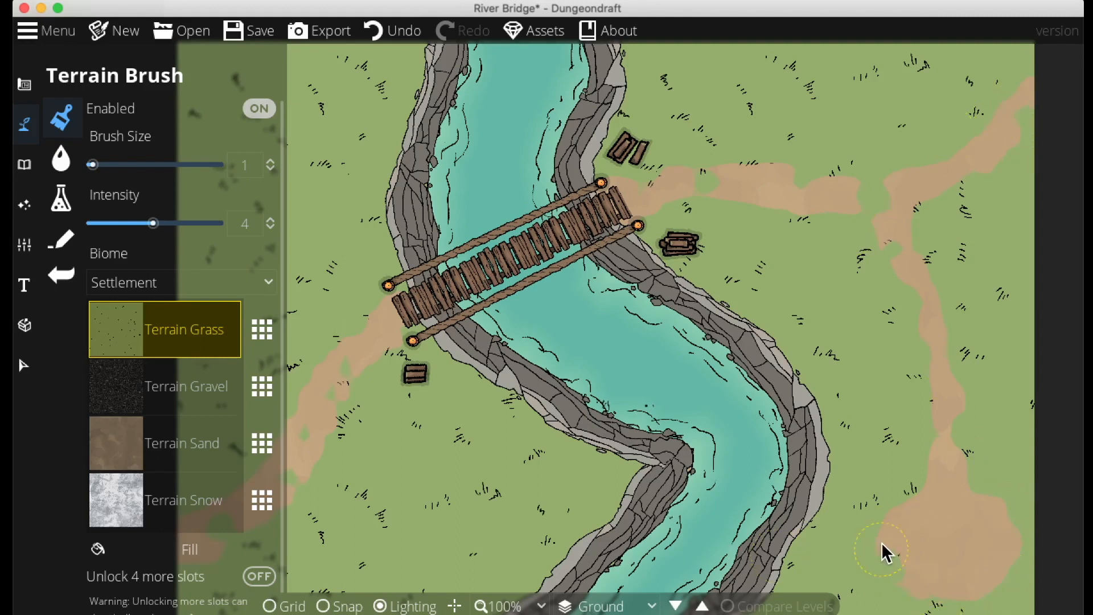
# Switch to sand at intensity 2 and touch up faint sand patches along both paths
pyautogui.click(165, 437)
pyautogui.doubleClick(245, 224)
pyautogui.write('2')
pyautogui.press('Return')
pyautogui.moveTo(530, 436); pyautogui.dragTo(695, 373)
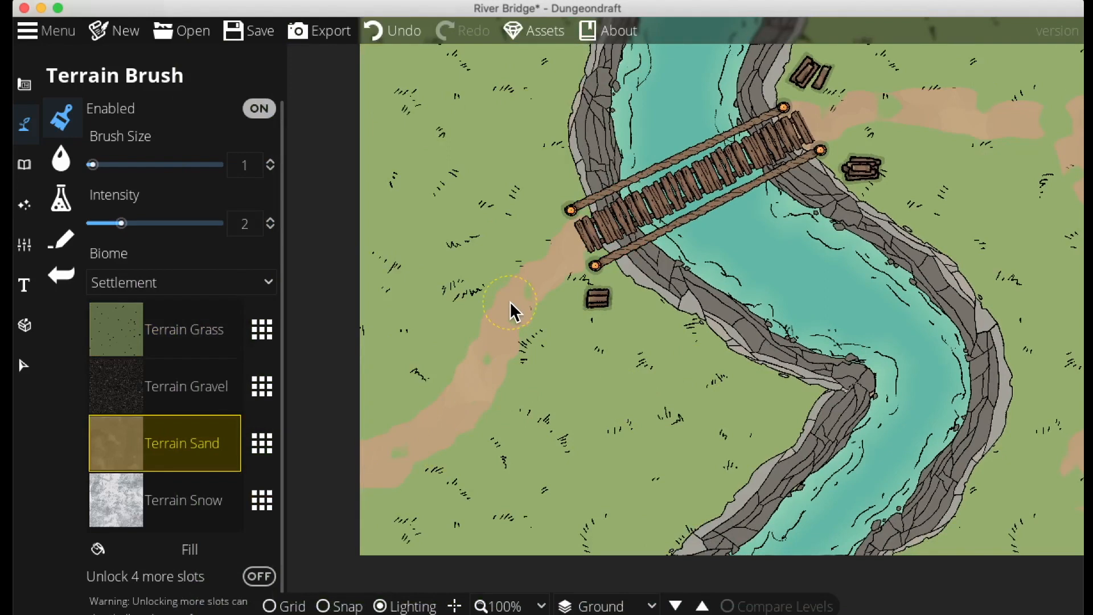
pyautogui.moveTo(706, 218); pyautogui.dragTo(558, 329)
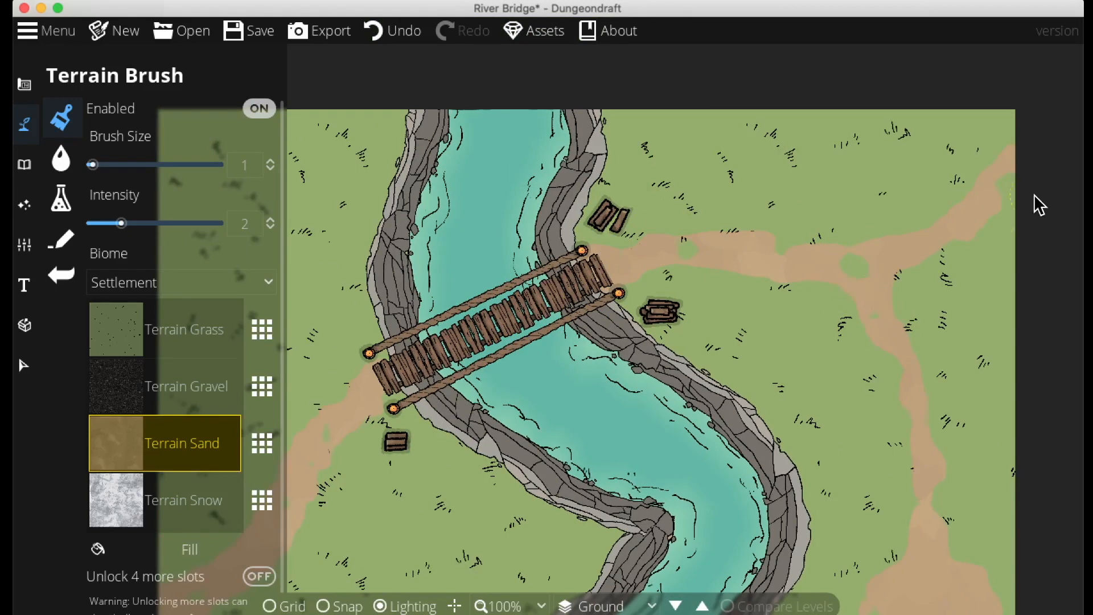
pyautogui.moveTo(917, 486)
pyautogui.mouseDown()
pyautogui.moveTo(918, 331)
pyautogui.moveTo(1048, 319)
pyautogui.moveTo(1006, 459)
pyautogui.mouseUp()
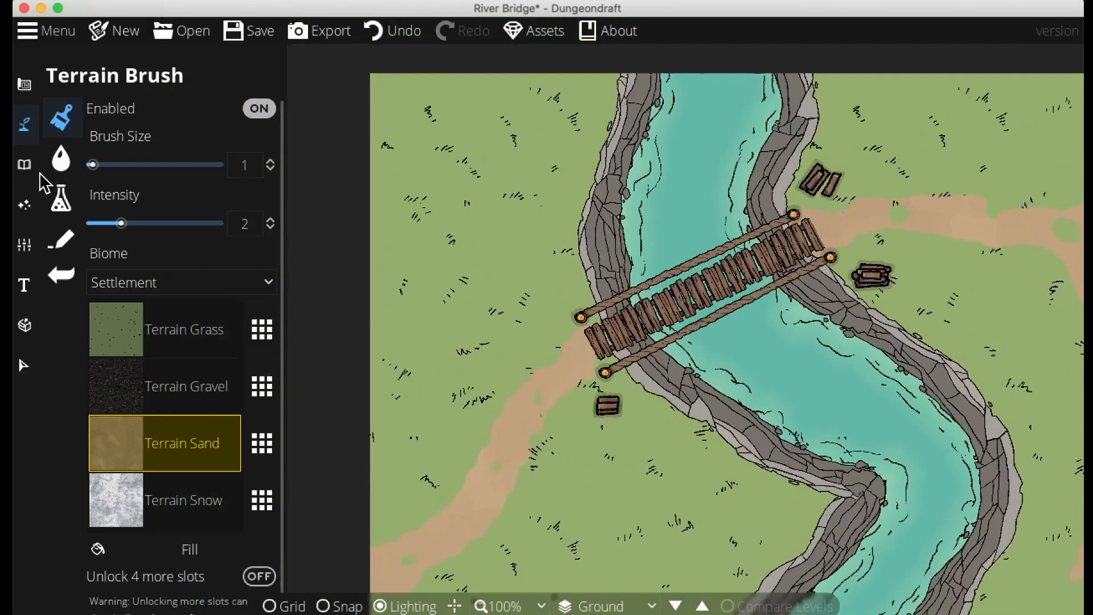
# Search the object library for trees and place several round trees around the western bank
pyautogui.click(24, 165)
pyautogui.click(122, 134)
pyautogui.click(942, 132)
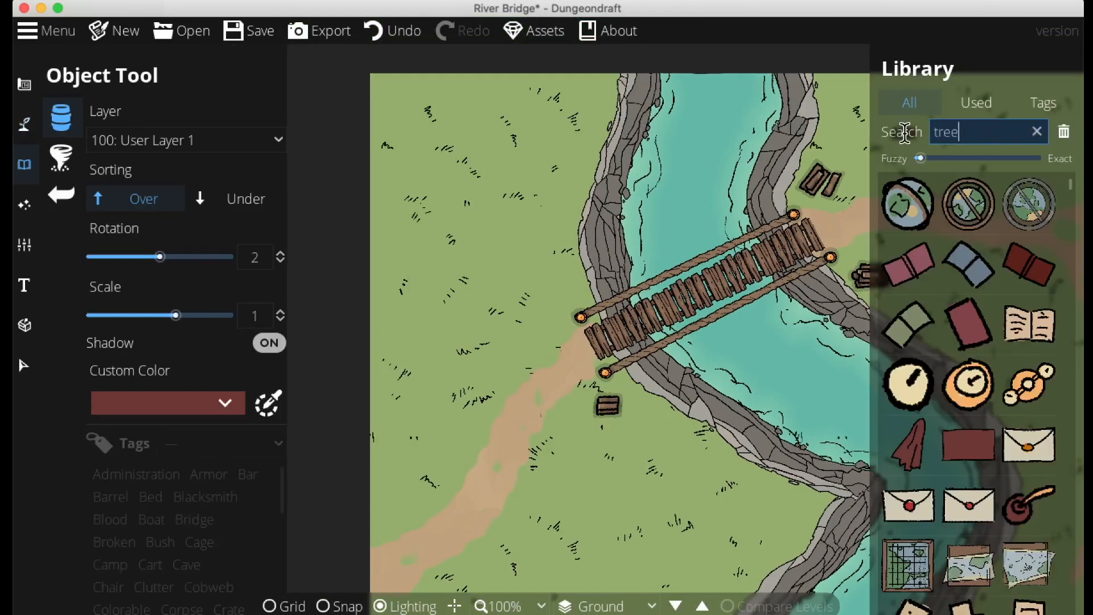
pyautogui.write('tree')
pyautogui.click(1030, 203)
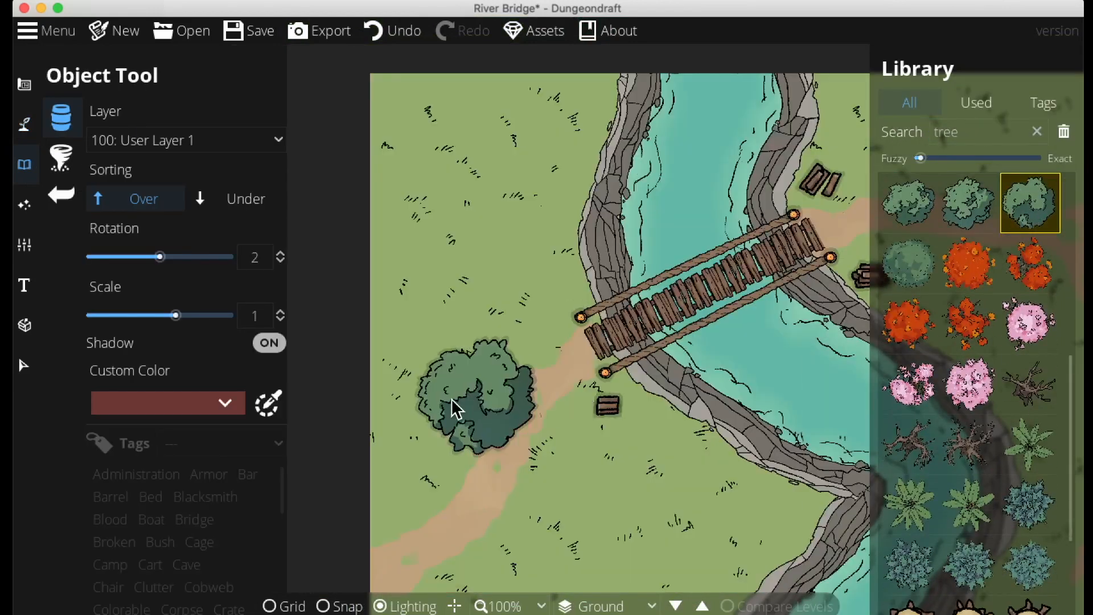
pyautogui.click(374, 459)
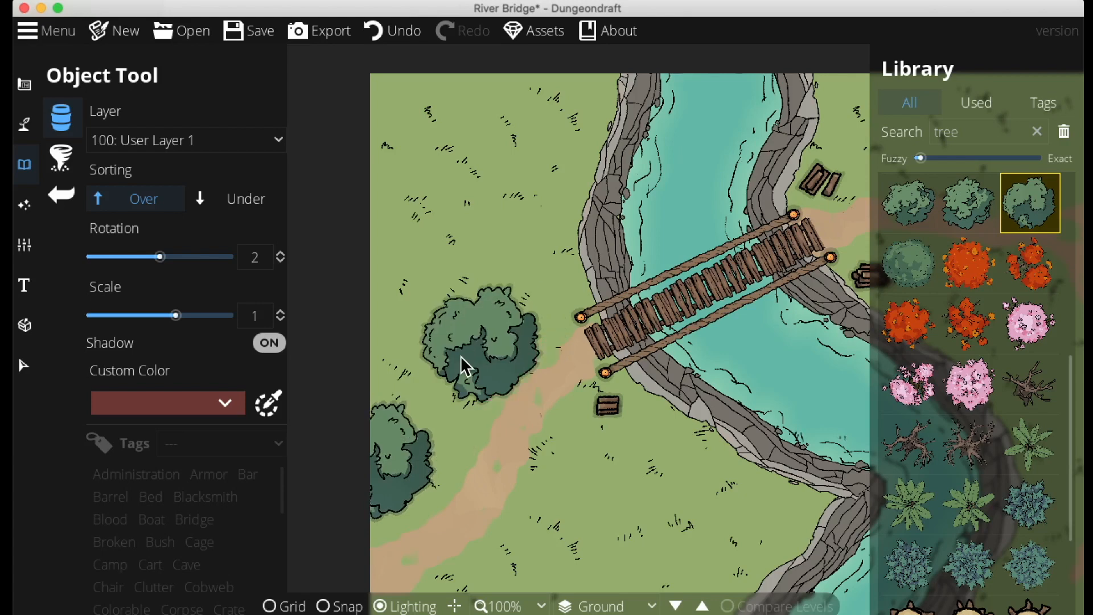
pyautogui.click(449, 356)
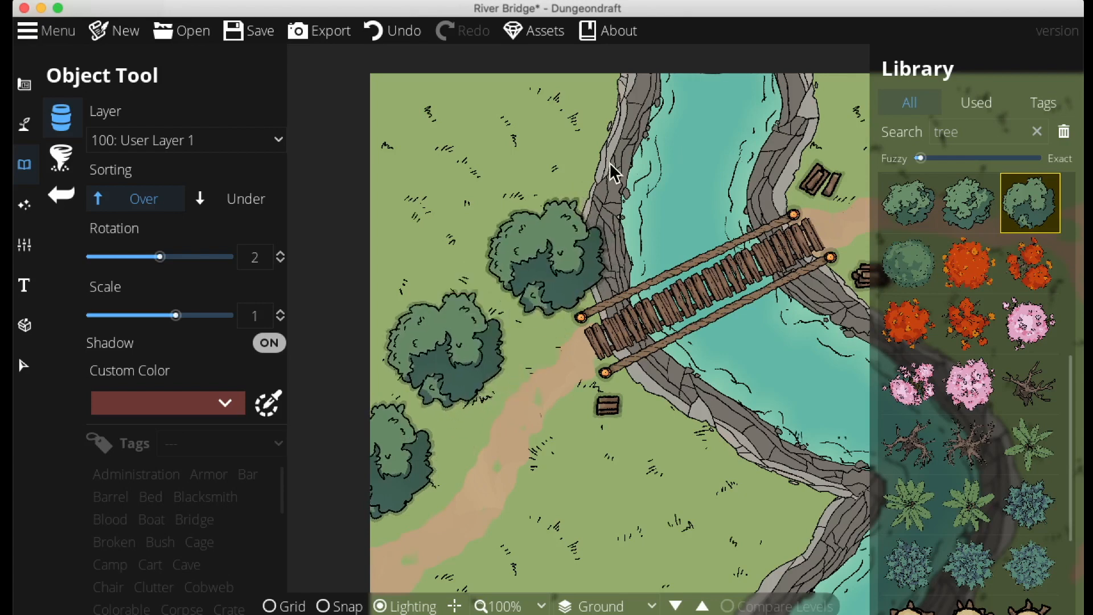
pyautogui.click(562, 226)
pyautogui.click(589, 134)
pyautogui.click(477, 82)
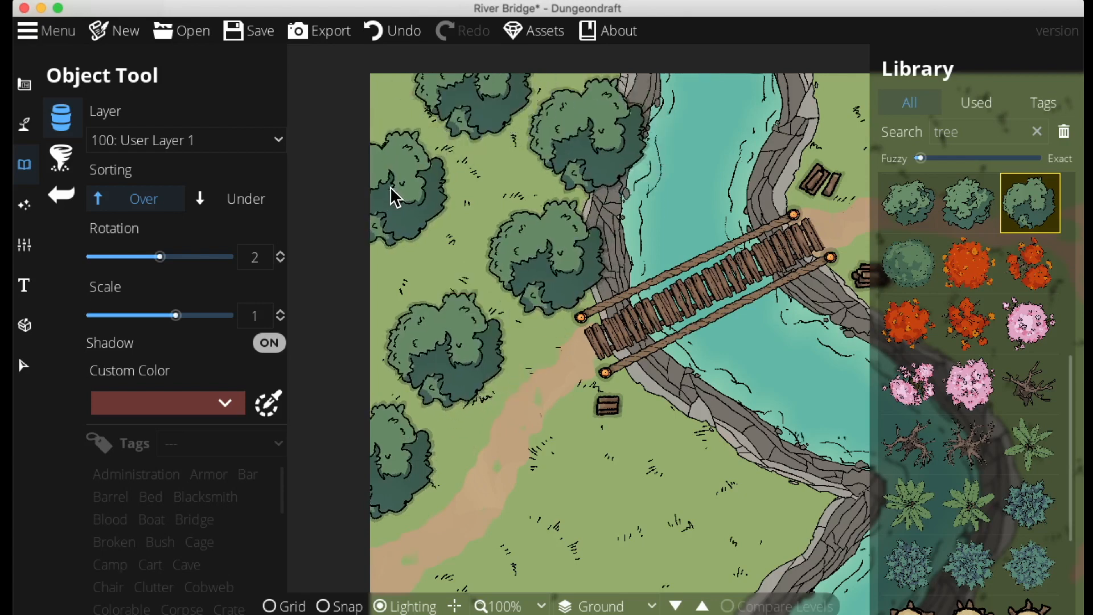
# Undo the five placed trees
pyautogui.hotkey('ctrl', 'z')
pyautogui.hotkey('ctrl', 'z')
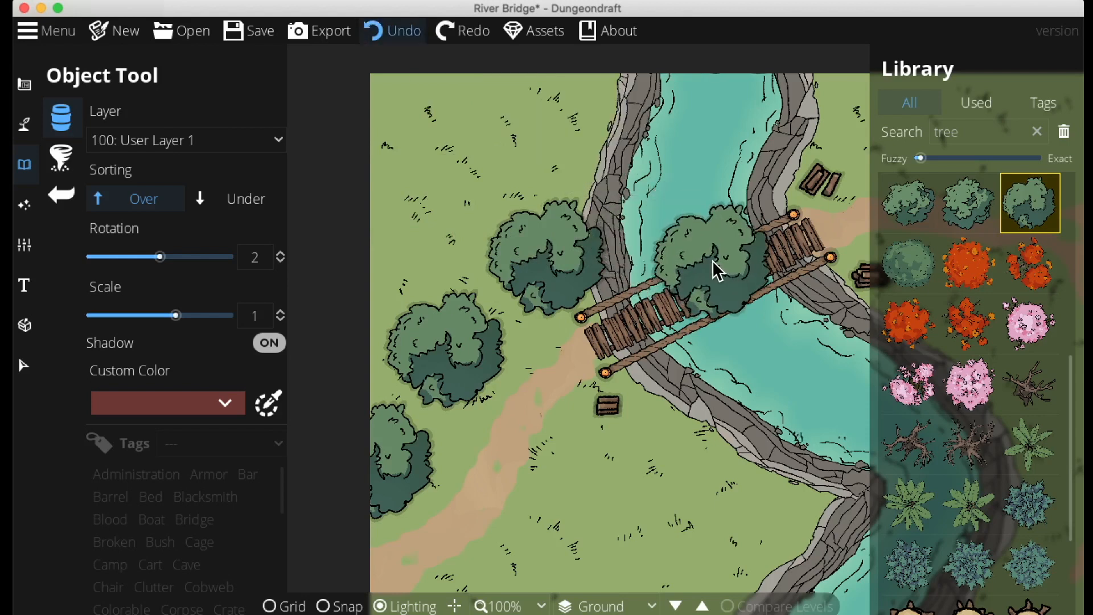
pyautogui.hotkey('ctrl', 'z')
pyautogui.hotkey('ctrl', 'z')
pyautogui.hotkey('ctrl', 'z')
# Use the Scatter Tool to place randomly rotated trees along the western path
pyautogui.click(60, 156)
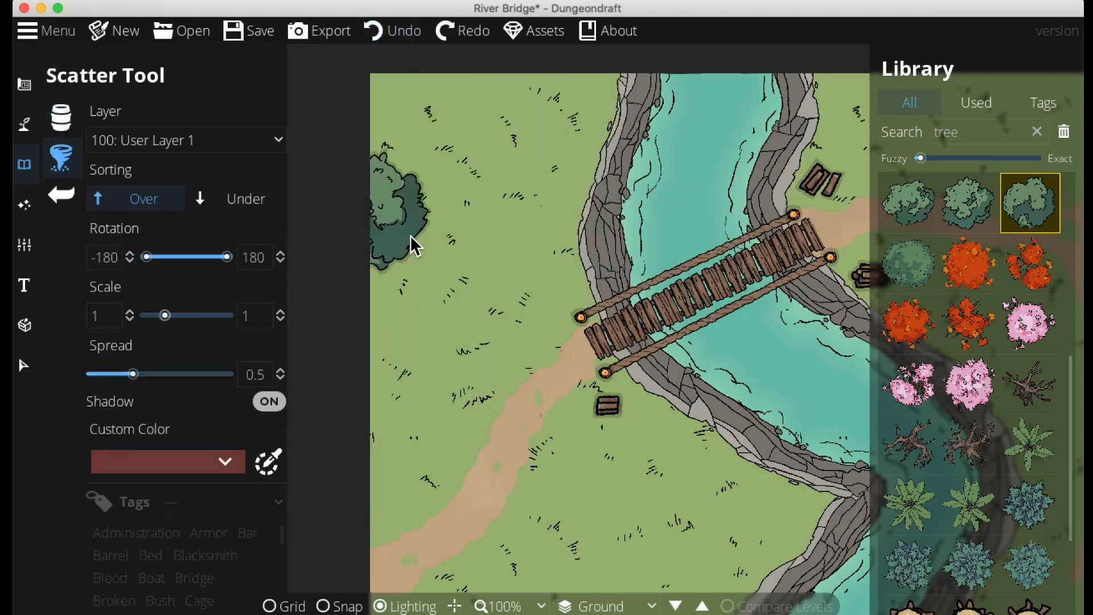
pyautogui.click(370, 466)
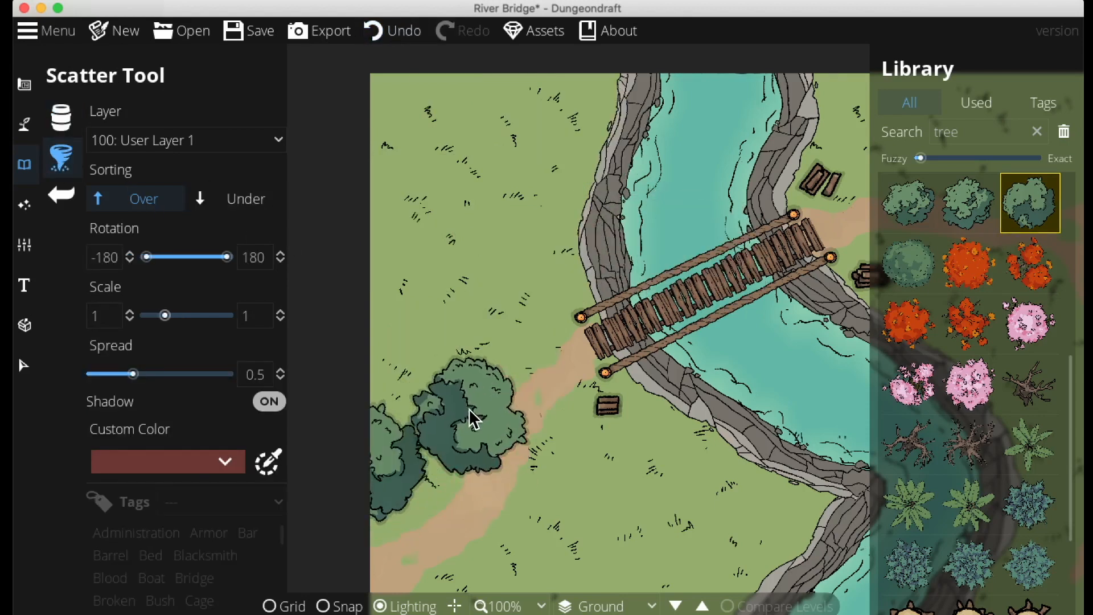
pyautogui.click(473, 384)
pyautogui.click(540, 254)
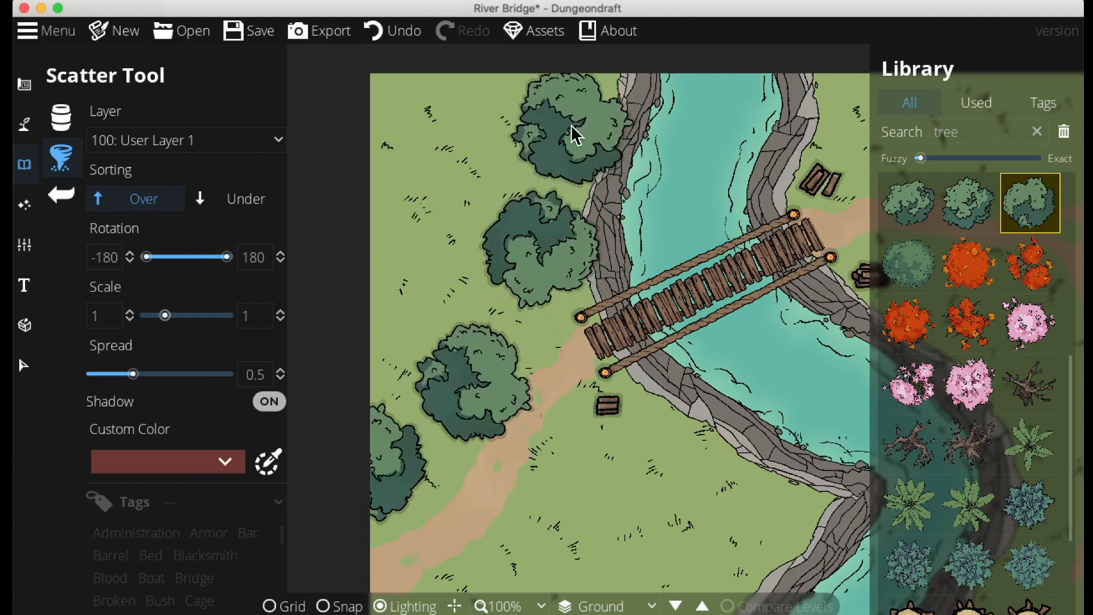
# Scatter more trees on the grass south of the bridge's western end
pyautogui.moveTo(659, 394); pyautogui.dragTo(648, 204)
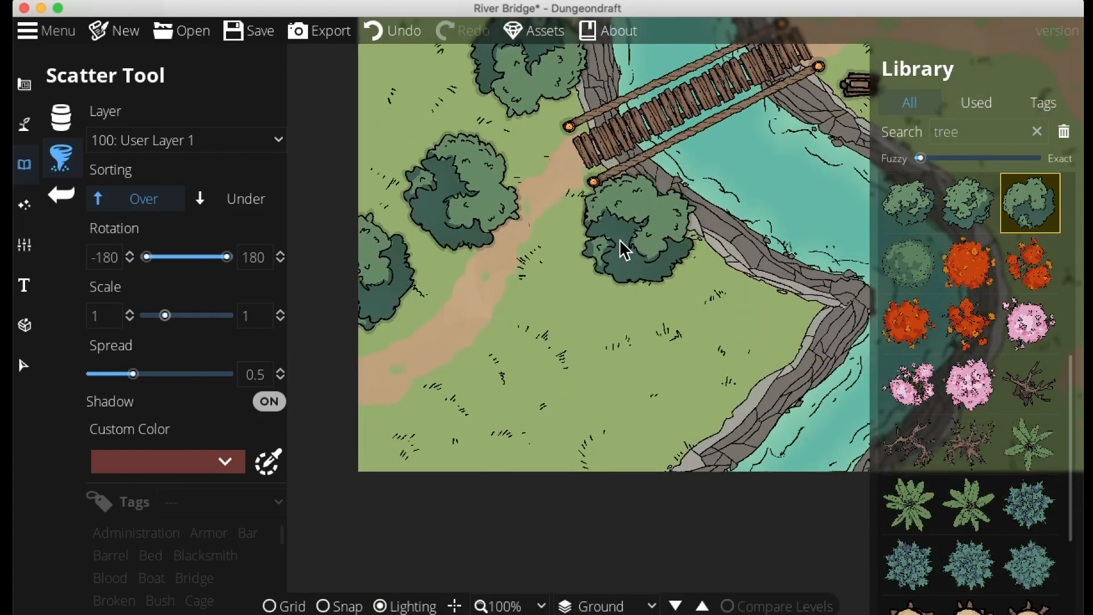
pyautogui.click(575, 307)
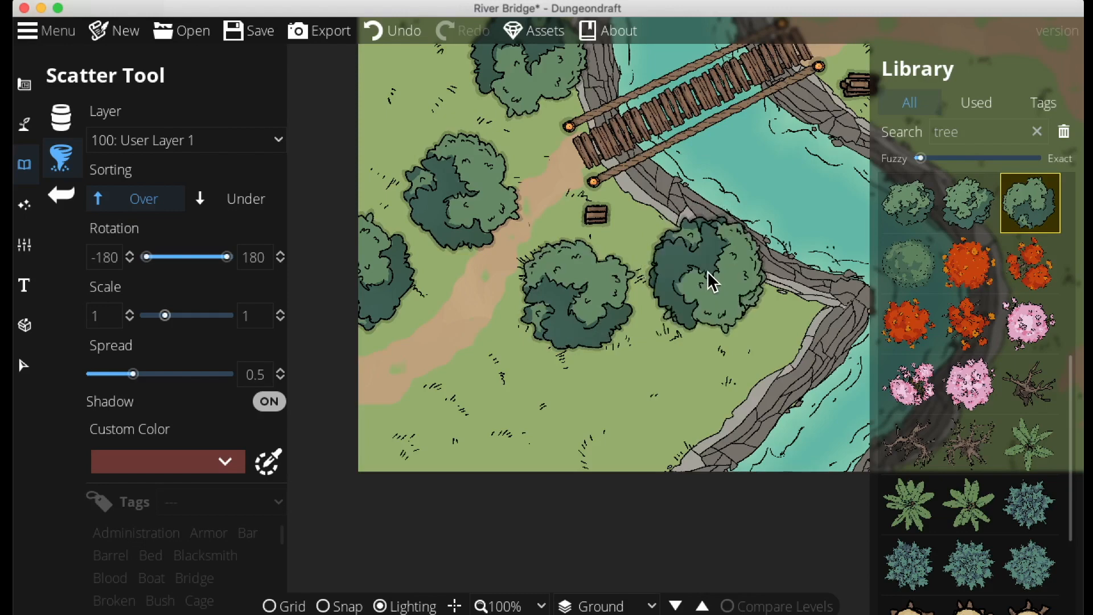
pyautogui.click(707, 273)
pyautogui.moveTo(669, 448); pyautogui.dragTo(636, 459)
# Scatter trees on the grass north of the eastern path
pyautogui.moveTo(791, 182); pyautogui.dragTo(464, 467)
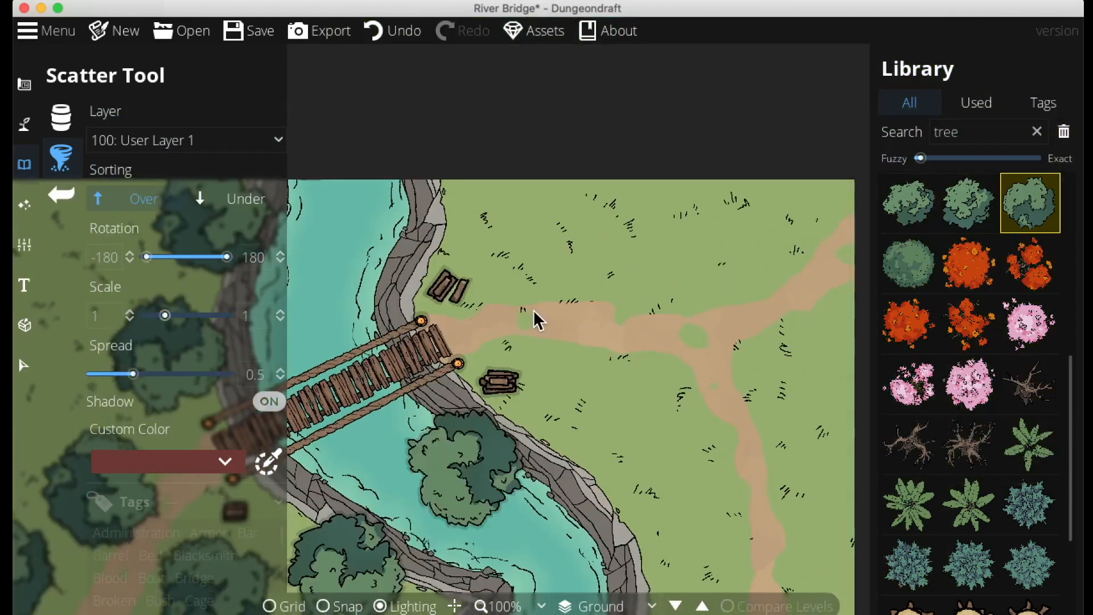
pyautogui.moveTo(536, 287); pyautogui.dragTo(798, 277)
pyautogui.moveTo(367, 326); pyautogui.dragTo(623, 285)
pyautogui.moveTo(817, 268); pyautogui.dragTo(238, 421)
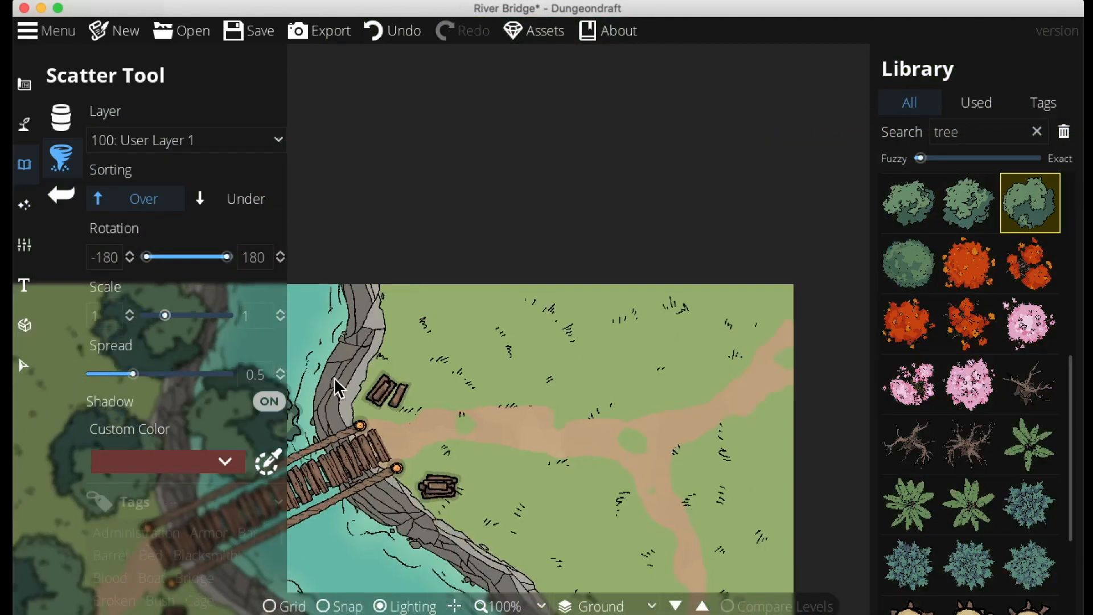
pyautogui.click(426, 312)
pyautogui.click(572, 360)
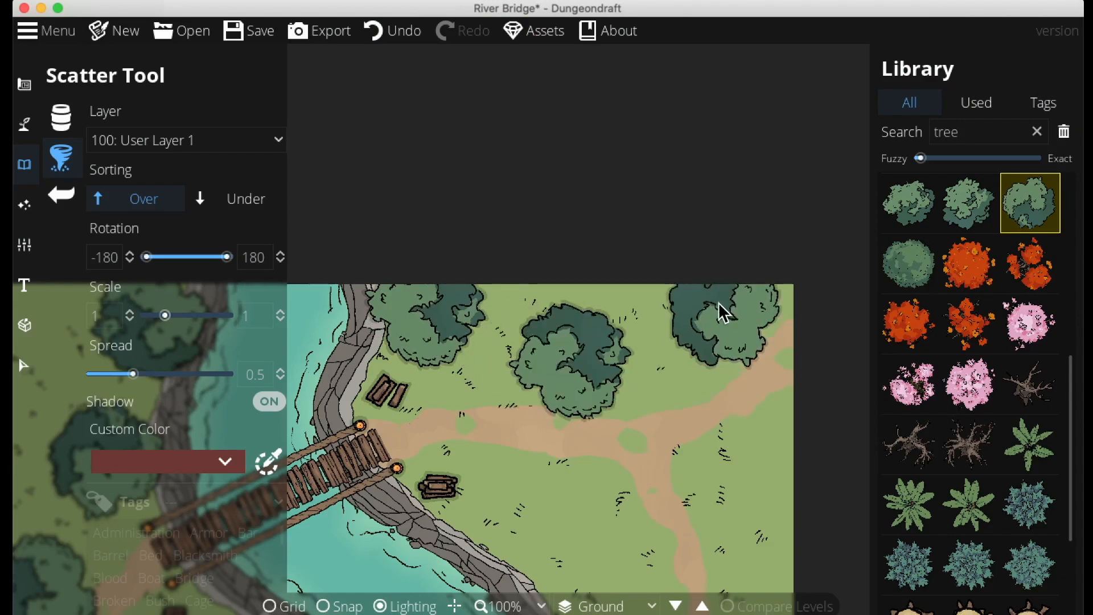
pyautogui.moveTo(719, 301); pyautogui.dragTo(743, 174)
pyautogui.click(545, 299)
pyautogui.click(646, 418)
pyautogui.click(754, 296)
# Pick a branchier tree from the library and scatter it along the eastern riverbank south of the bridge
pyautogui.moveTo(814, 444); pyautogui.dragTo(849, 171)
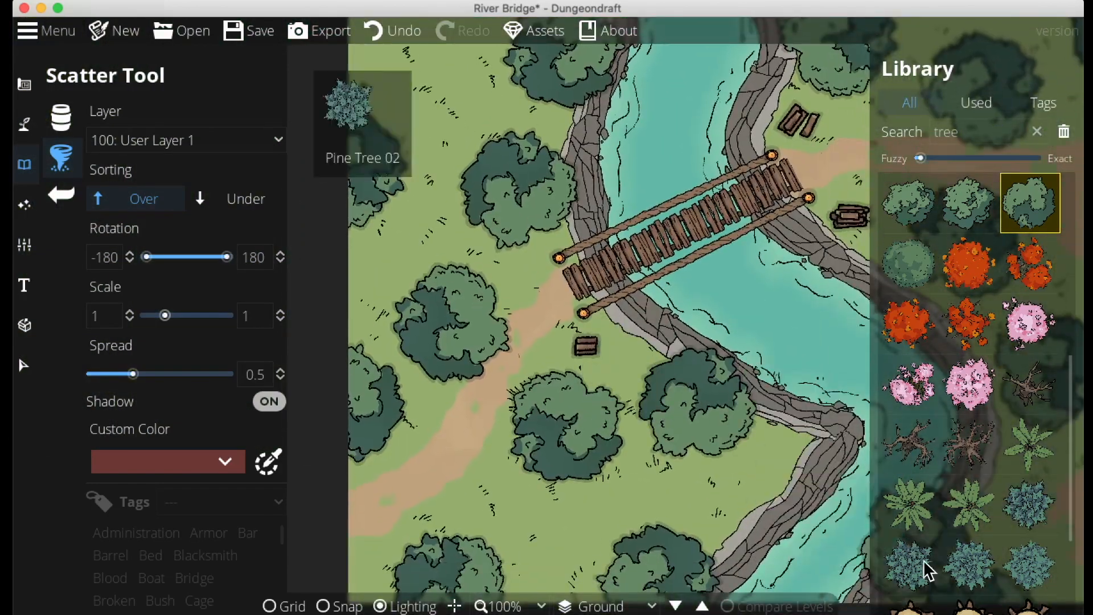
pyautogui.scroll(-3, 925, 571)
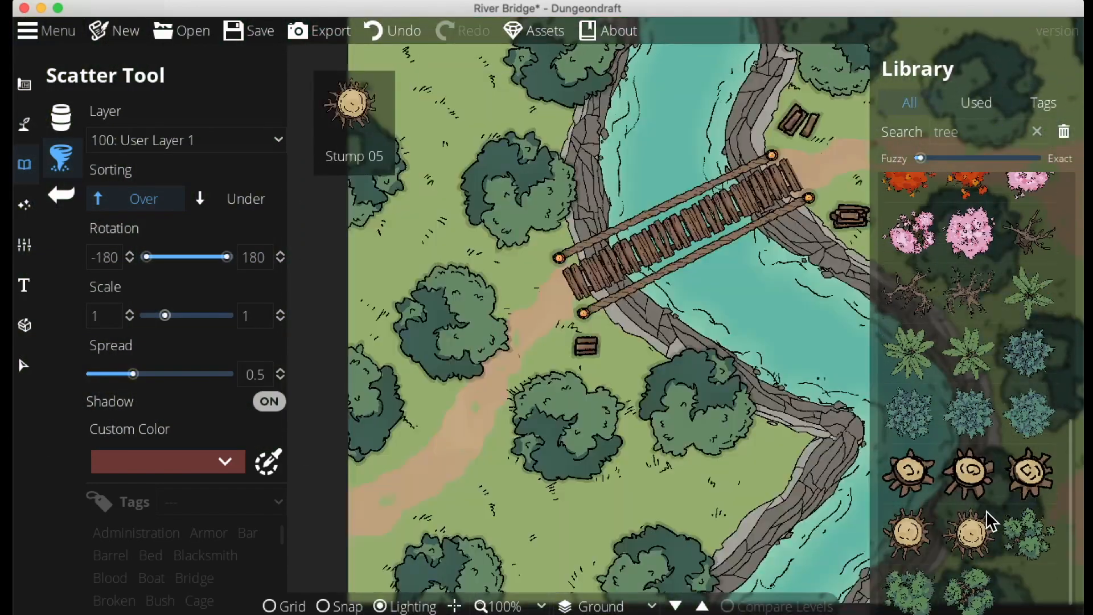
pyautogui.click(970, 532)
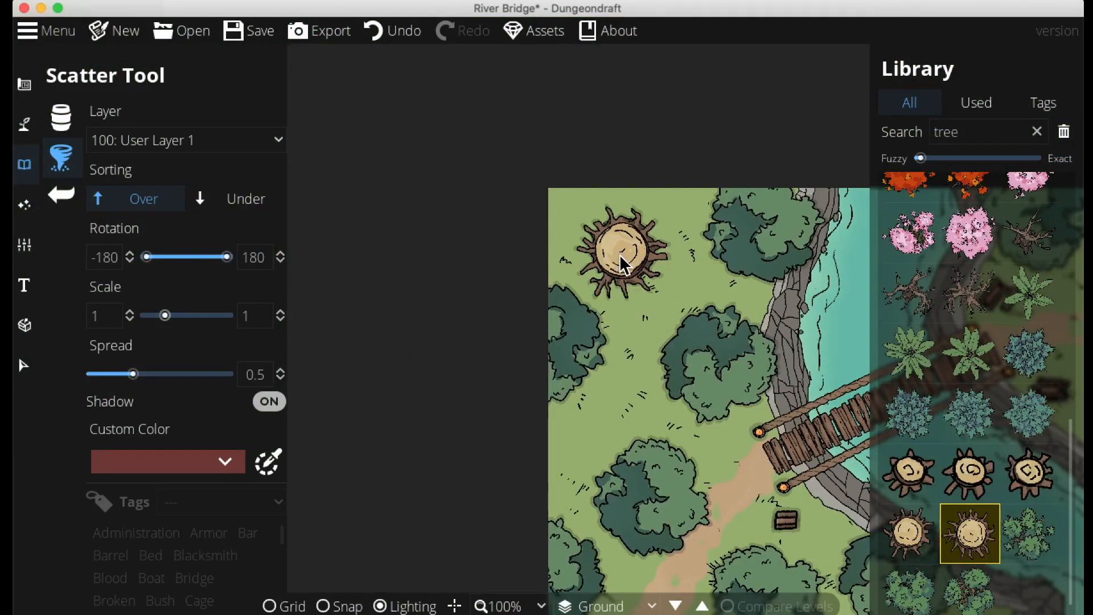
pyautogui.click(620, 253)
pyautogui.moveTo(708, 368); pyautogui.dragTo(584, 121)
pyautogui.moveTo(854, 502); pyautogui.dragTo(717, 460)
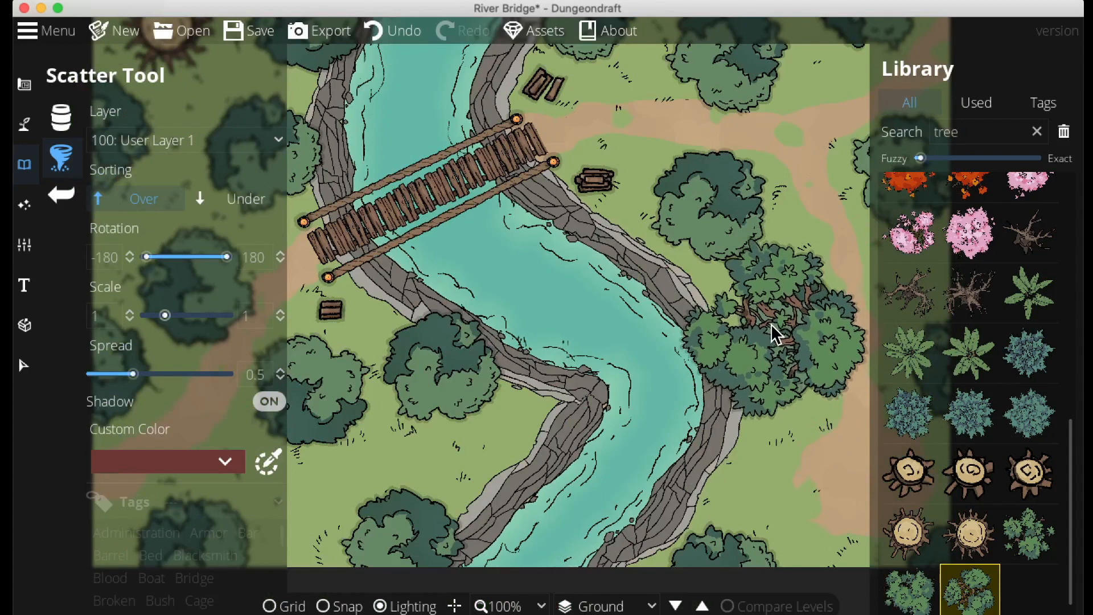
pyautogui.moveTo(773, 325); pyautogui.dragTo(688, 300)
pyautogui.click(696, 308)
# Select and delete the tree on the eastern path south of the bridge, then return to the Scatter Tool
pyautogui.click(25, 364)
pyautogui.click(780, 346)
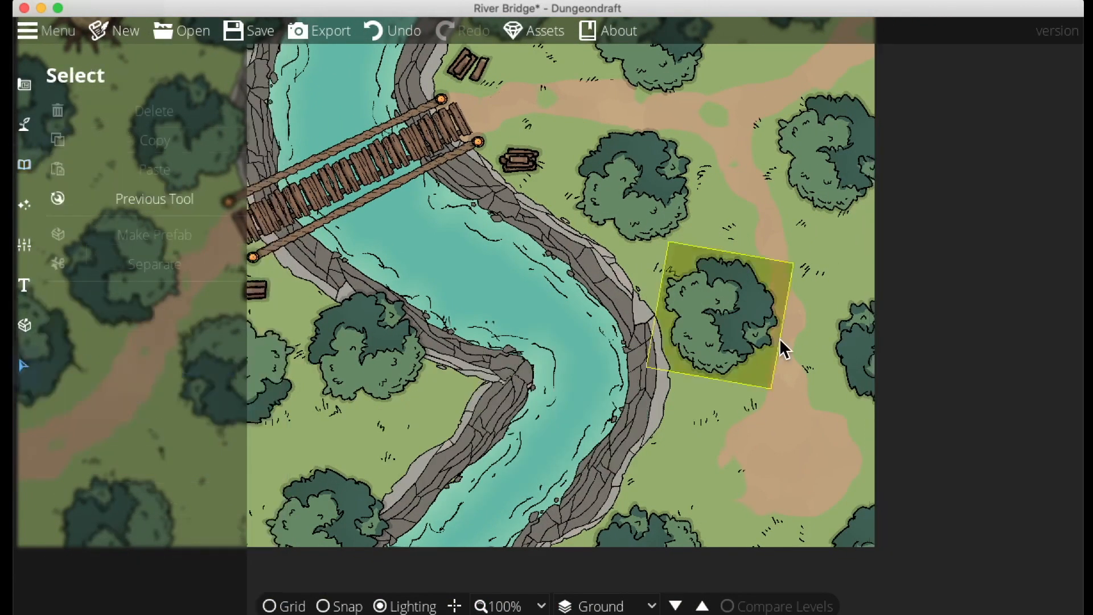
pyautogui.click(784, 349)
pyautogui.click(57, 112)
pyautogui.click(25, 164)
pyautogui.click(112, 159)
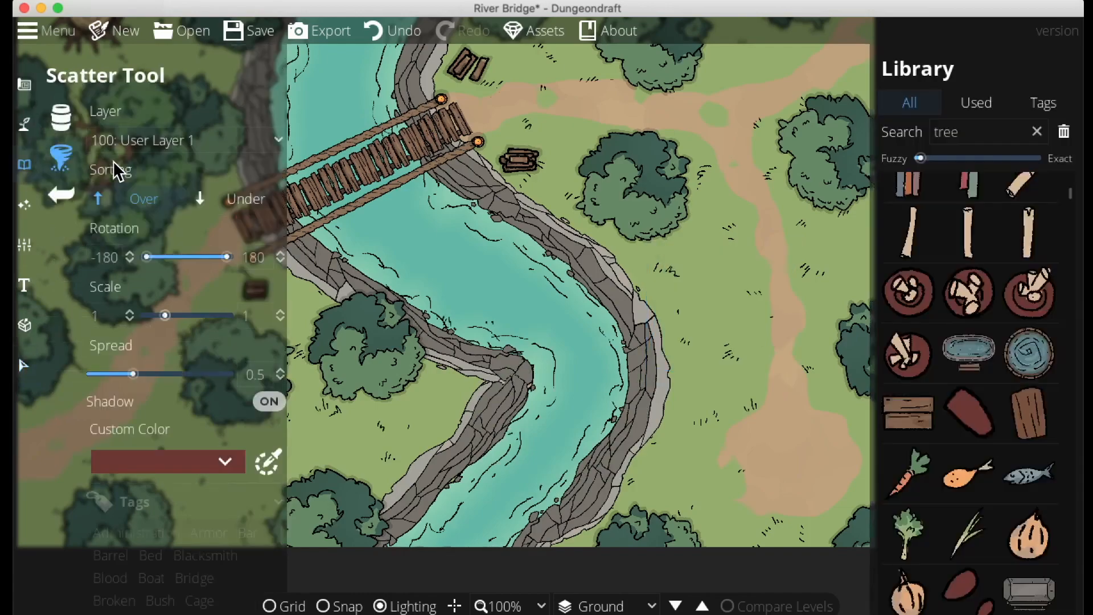
# Select the green shrub assets, set sorting to Under, and scatter shrubs beneath the trees west of the bridge
pyautogui.click(681, 343)
pyautogui.moveTo(624, 271); pyautogui.dragTo(1006, 416)
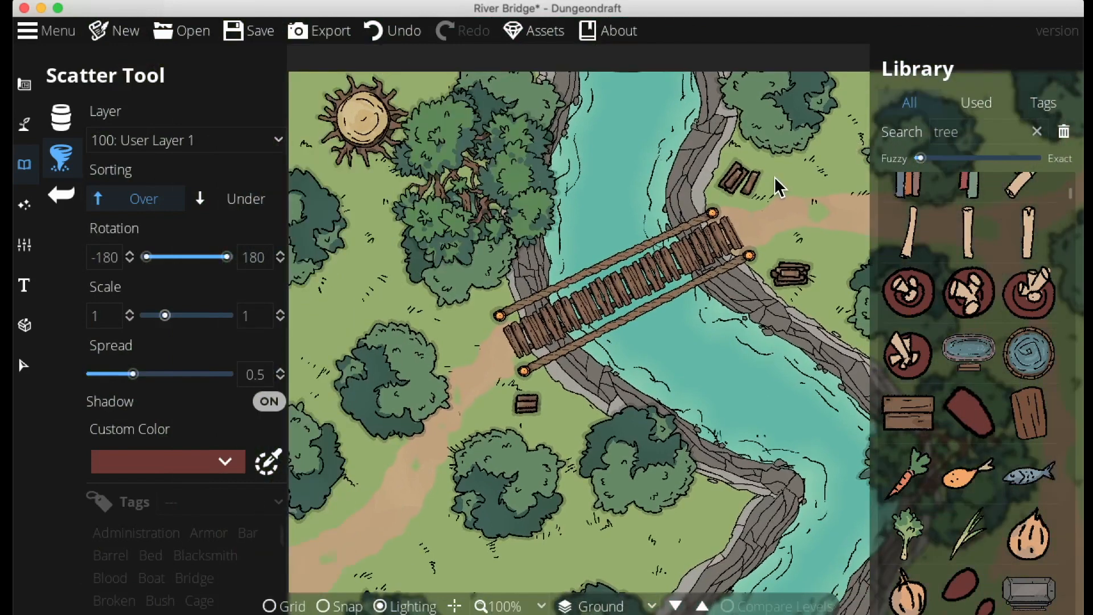
pyautogui.click(886, 132)
pyautogui.write('shrub')
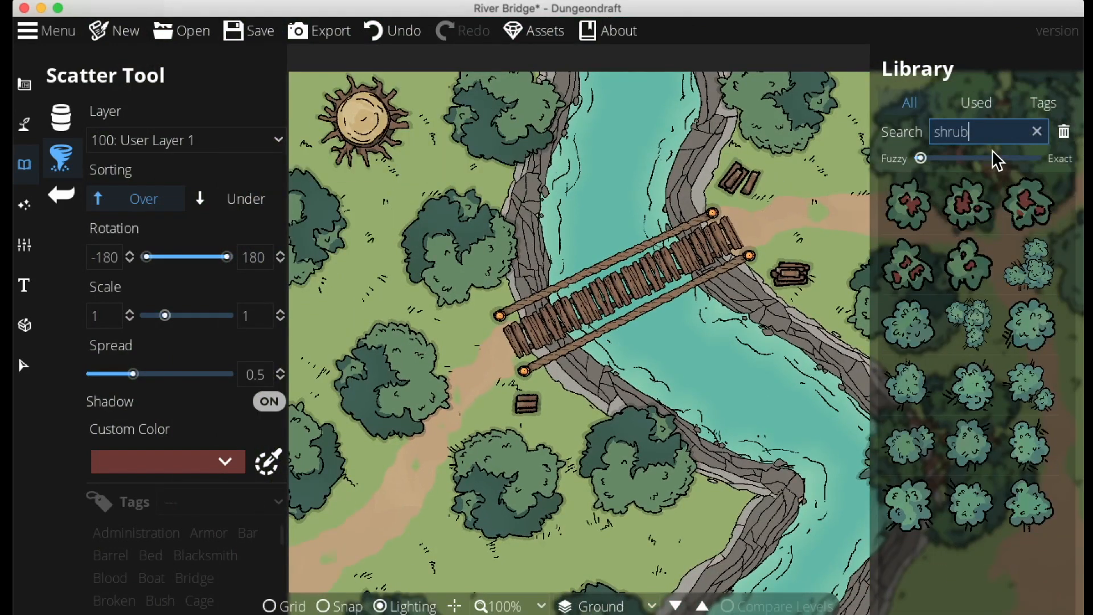
pyautogui.keyDown('shift'); pyautogui.click(1029, 264); pyautogui.keyUp('shift')
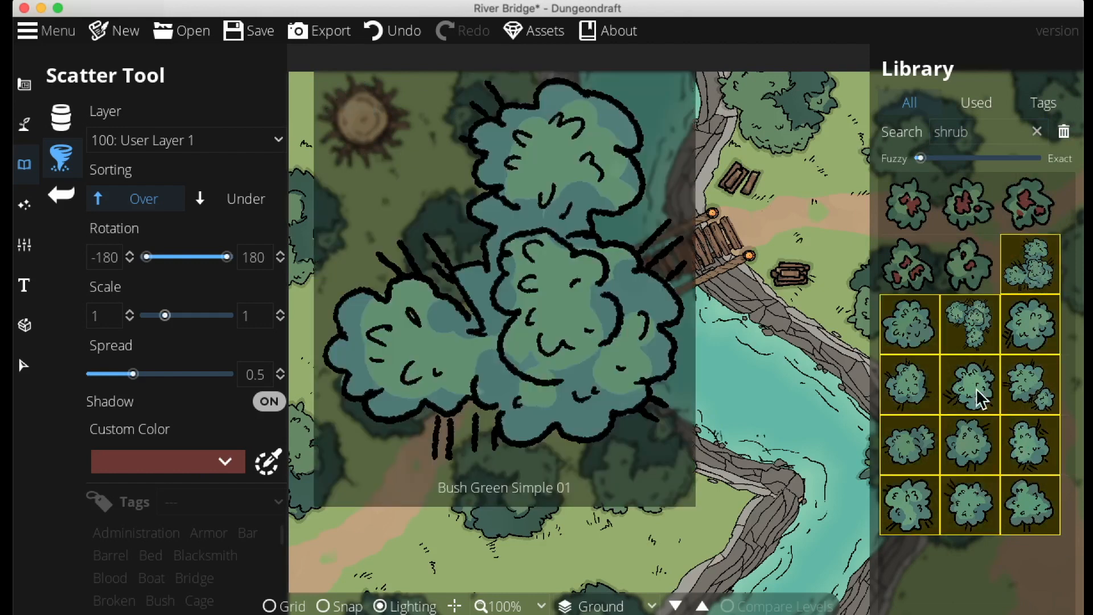
pyautogui.click(231, 200)
pyautogui.moveTo(308, 374)
pyautogui.mouseDown()
pyautogui.moveTo(401, 319)
pyautogui.moveTo(469, 298)
pyautogui.moveTo(456, 203)
pyautogui.moveTo(328, 243)
pyautogui.moveTo(300, 183)
pyautogui.moveTo(310, 112)
pyautogui.moveTo(439, 71)
pyautogui.mouseUp()
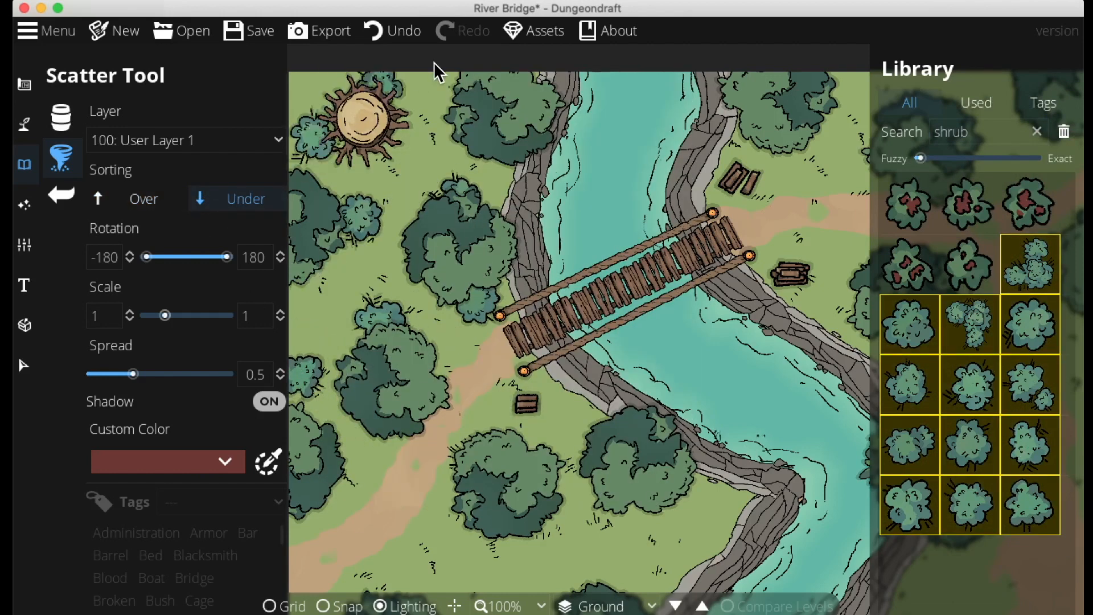
# Scatter more shrubs on the grass south of the bridge's western end
pyautogui.moveTo(556, 401); pyautogui.dragTo(670, 141)
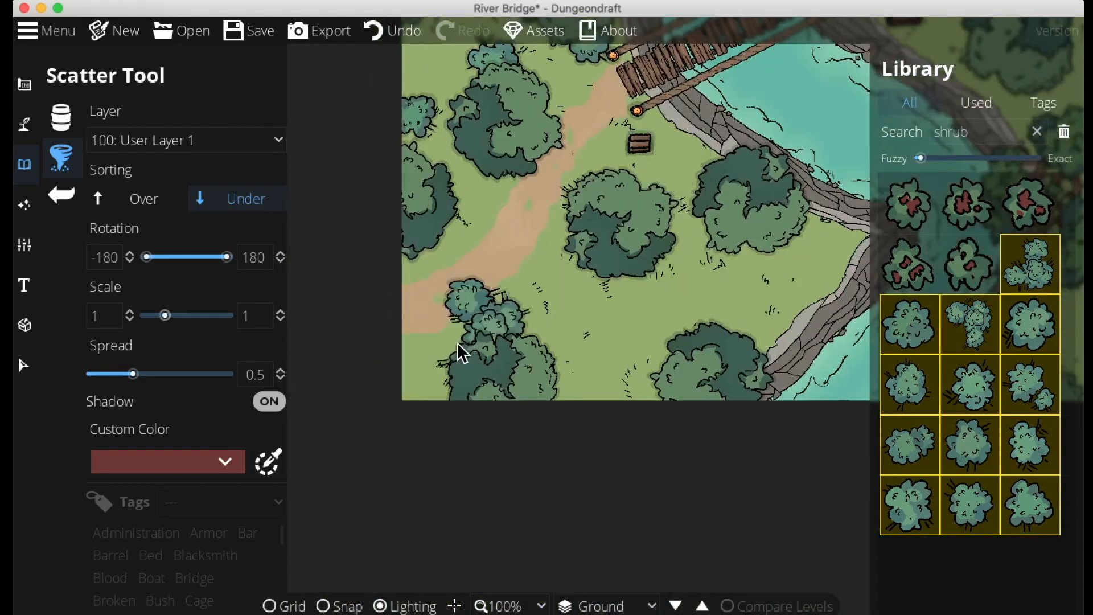
pyautogui.moveTo(601, 375)
pyautogui.mouseDown()
pyautogui.moveTo(410, 390)
pyautogui.moveTo(412, 409)
pyautogui.moveTo(666, 217)
pyautogui.moveTo(778, 272)
pyautogui.moveTo(815, 281)
pyautogui.mouseUp()
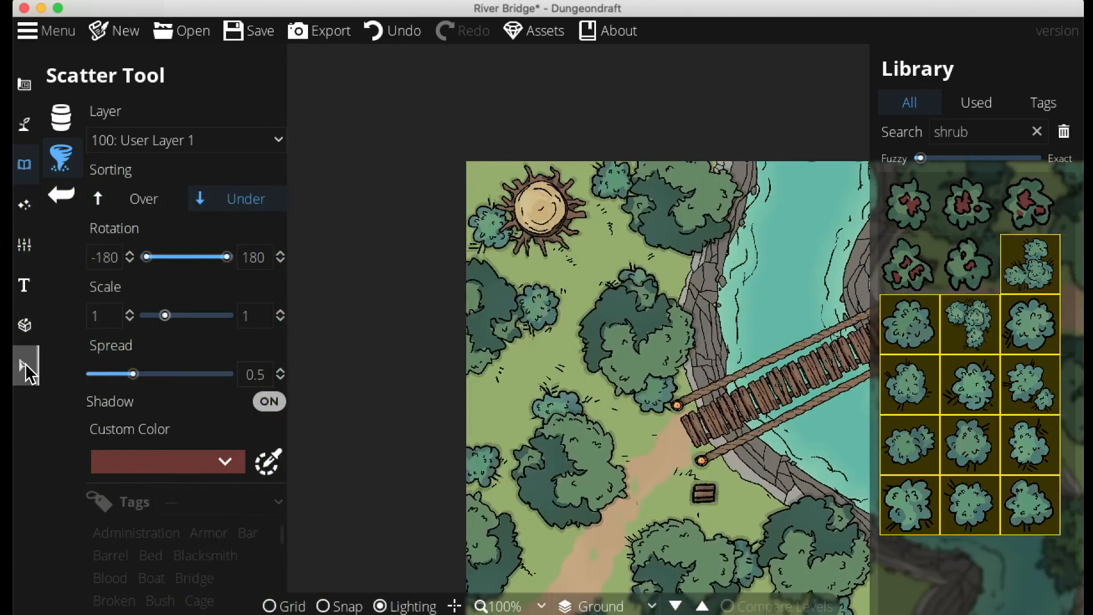
pyautogui.click(26, 367)
pyautogui.click(24, 166)
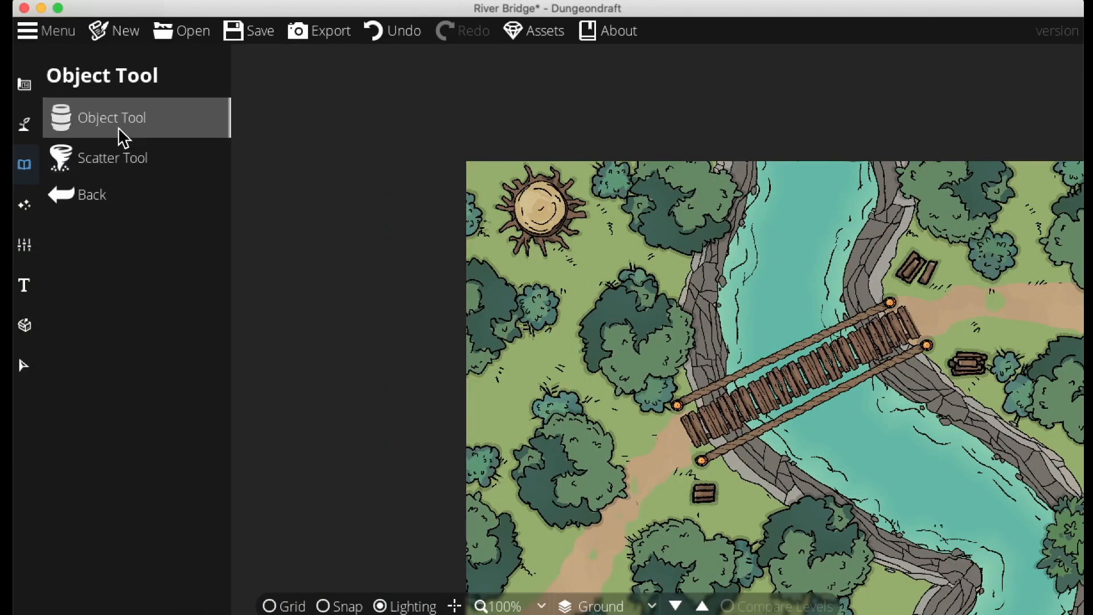
pyautogui.click(112, 158)
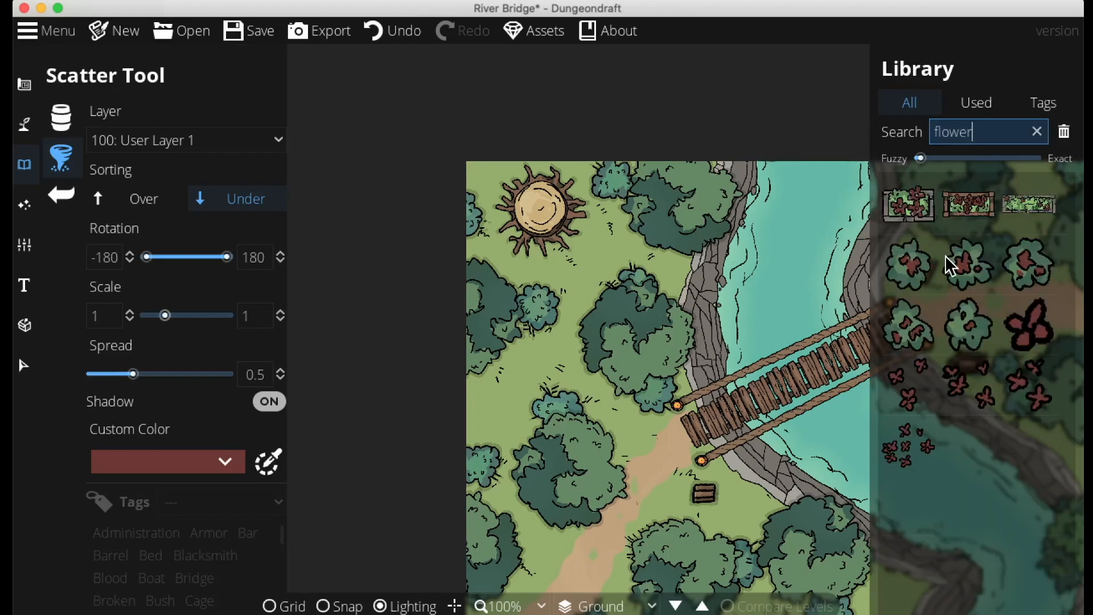
# Select the small red flower assets, set spread to 0, and scatter flowers on the western grass
pyautogui.click(909, 444)
pyautogui.keyDown('shift'); pyautogui.click(1030, 327); pyautogui.keyUp('shift')
pyautogui.moveTo(544, 330); pyautogui.dragTo(577, 249)
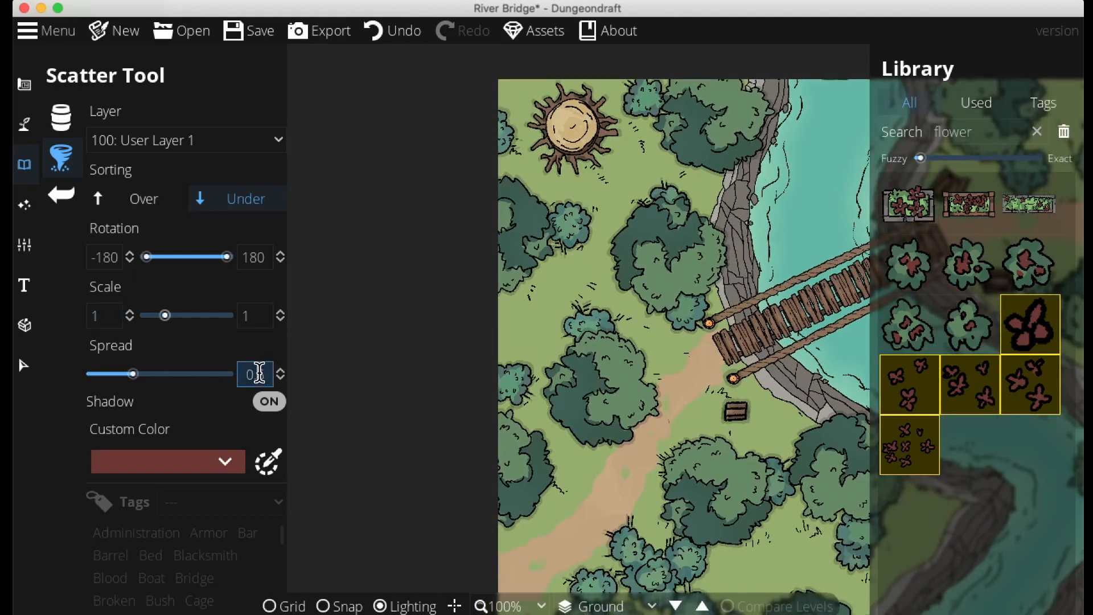
pyautogui.moveTo(560, 498); pyautogui.dragTo(583, 447)
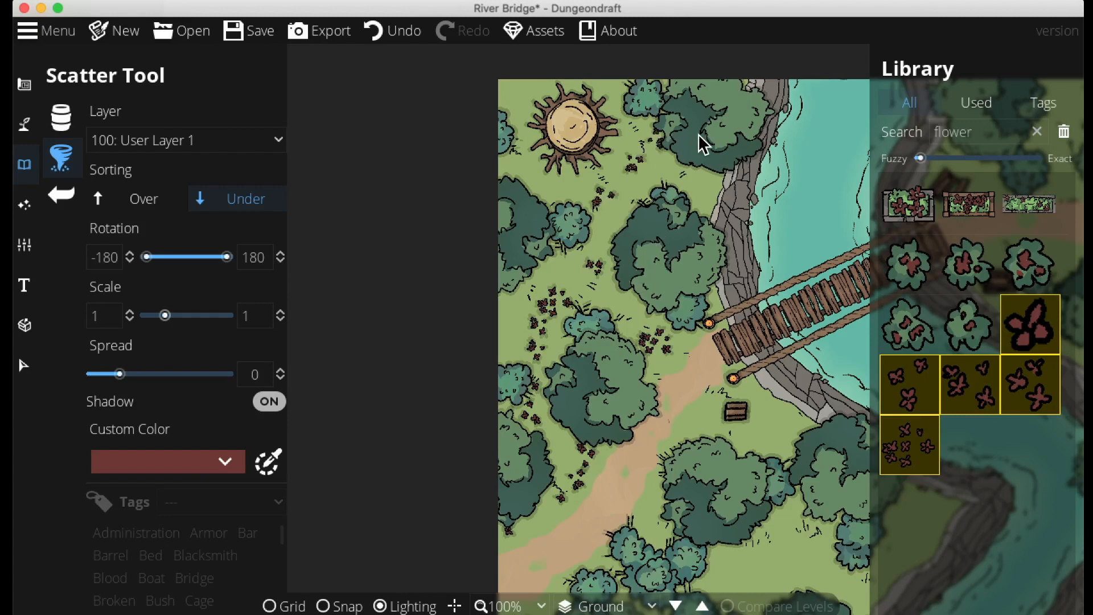
# Scatter more flowers across the southern grass and along both edges of the eastern path
pyautogui.moveTo(593, 298); pyautogui.dragTo(609, 34)
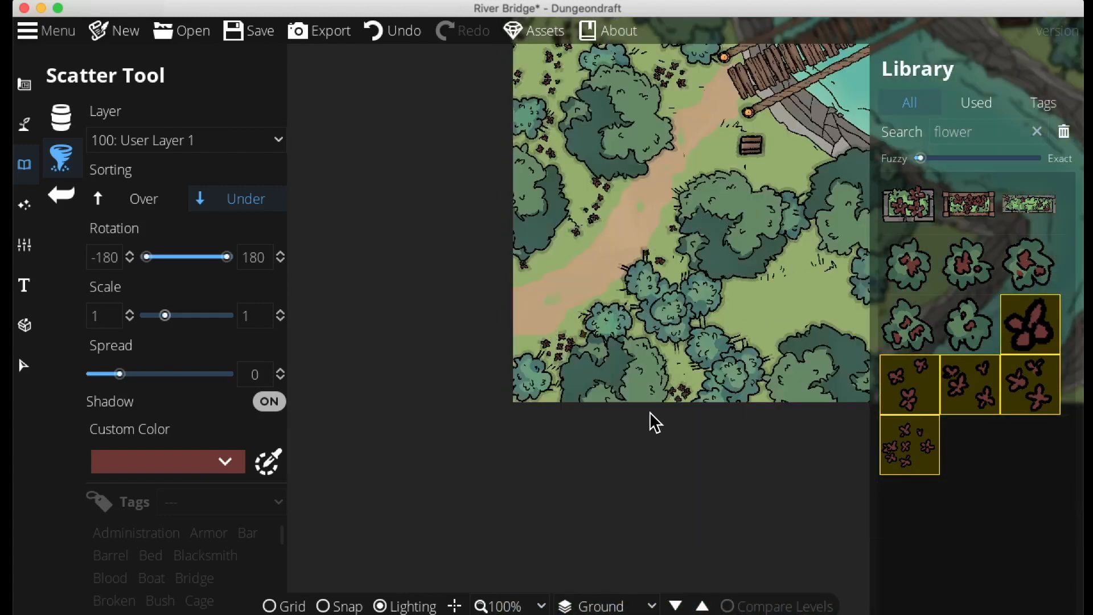
pyautogui.moveTo(691, 375); pyautogui.dragTo(591, 403)
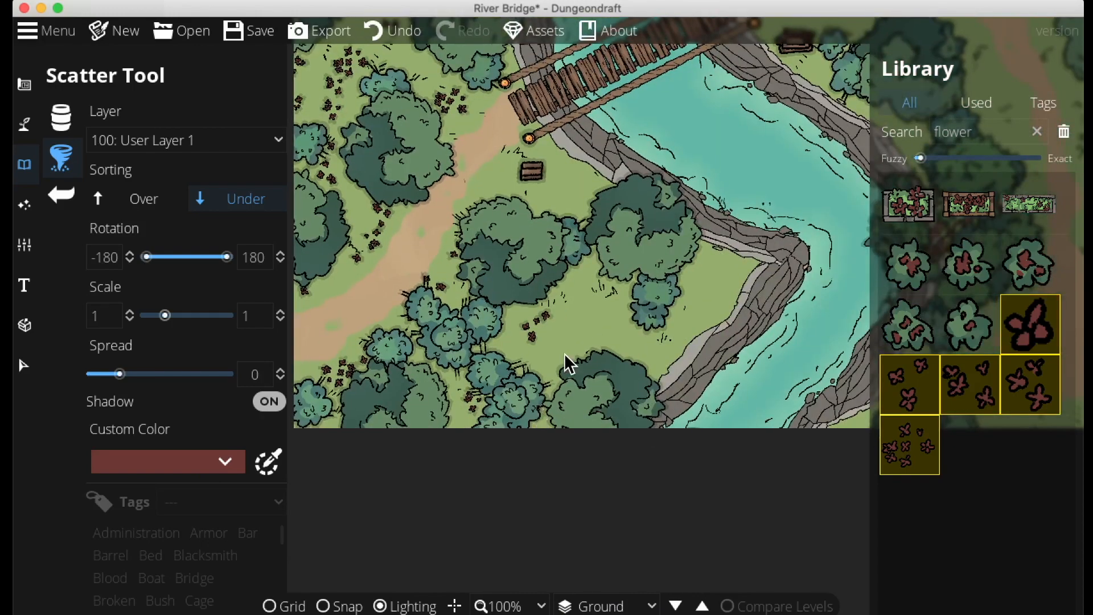
pyautogui.moveTo(628, 357); pyautogui.dragTo(299, 296)
pyautogui.moveTo(568, 275); pyautogui.dragTo(697, 469)
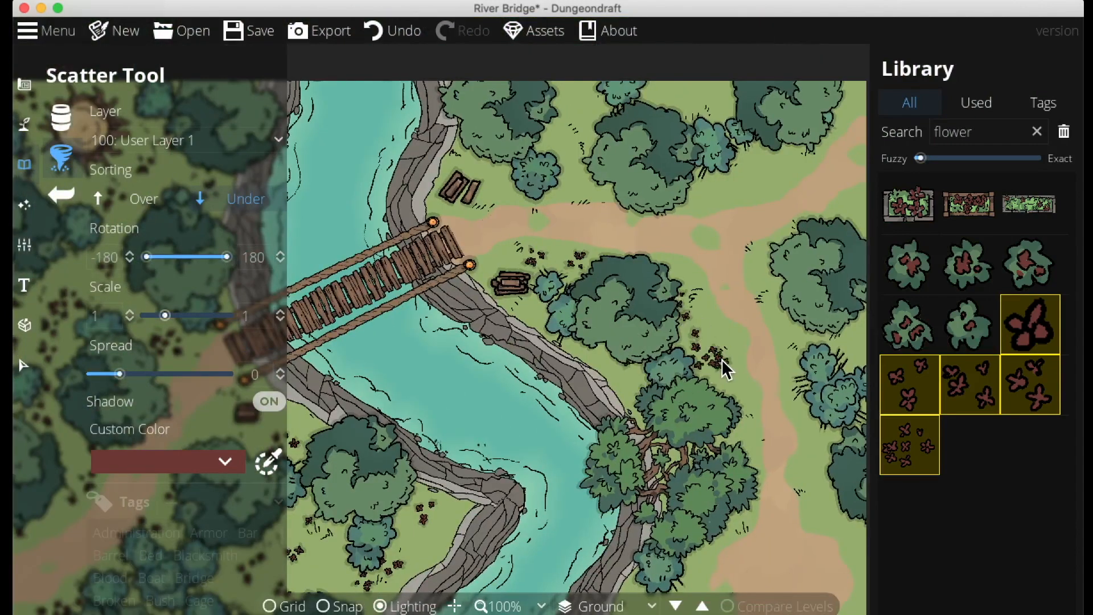
pyautogui.moveTo(823, 493); pyautogui.dragTo(742, 527)
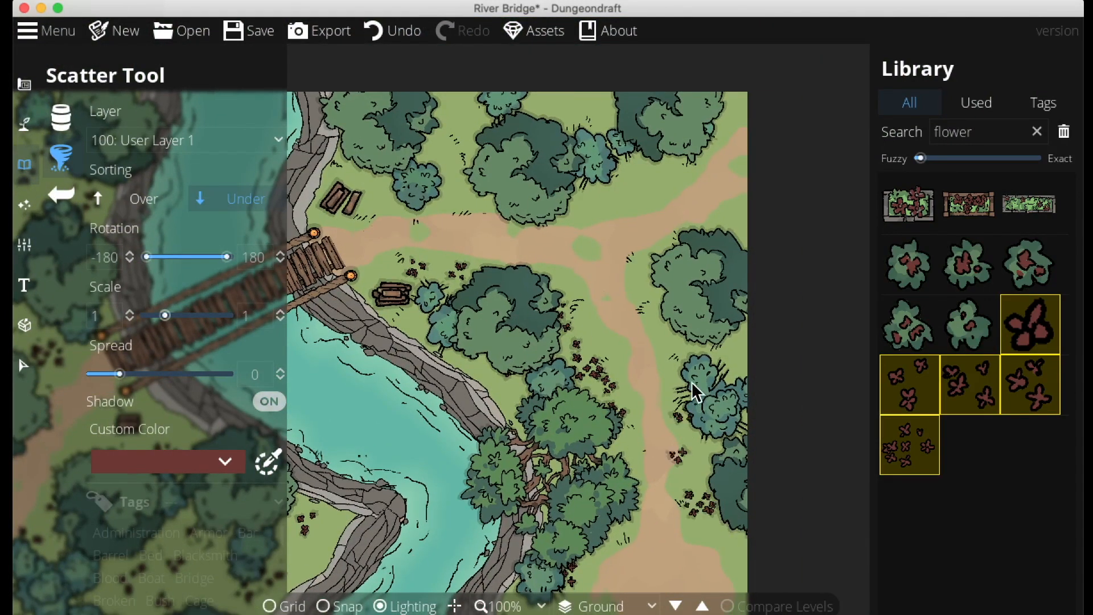
pyautogui.moveTo(734, 254); pyautogui.dragTo(847, 351)
pyautogui.click(699, 292)
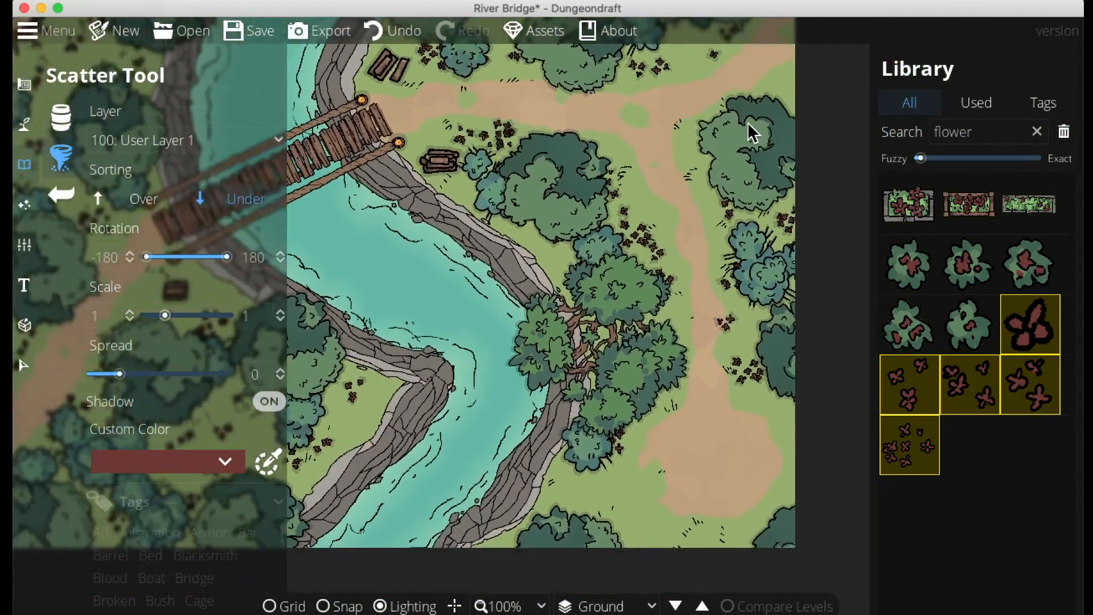
# Place a red square tent rotated to 146 on the sand clearing south-east of the river
pyautogui.click(835, 139)
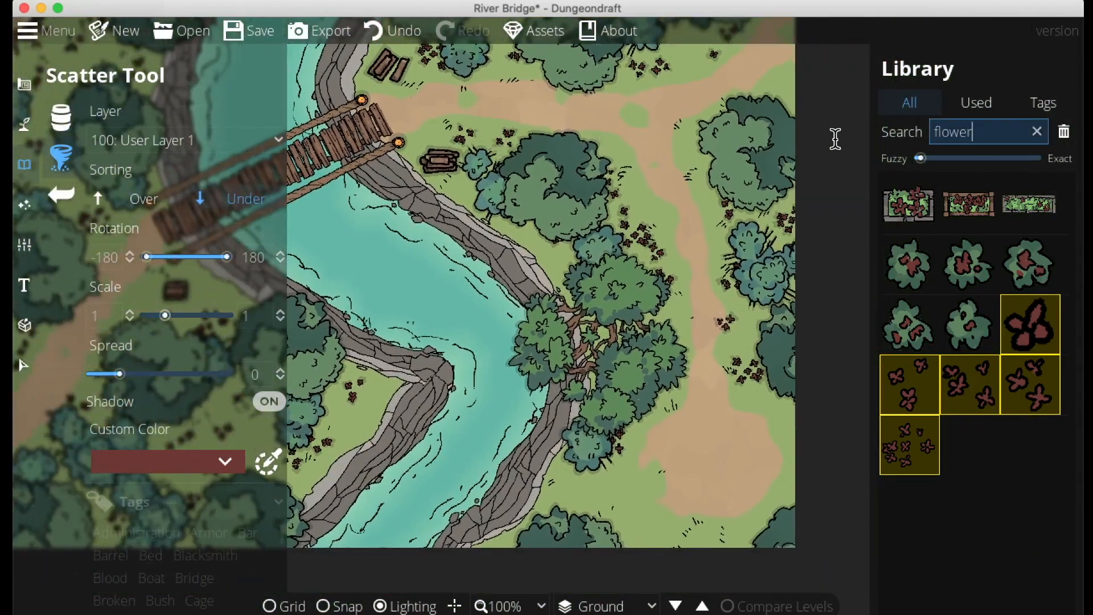
pyautogui.write('tent')
pyautogui.click(968, 264)
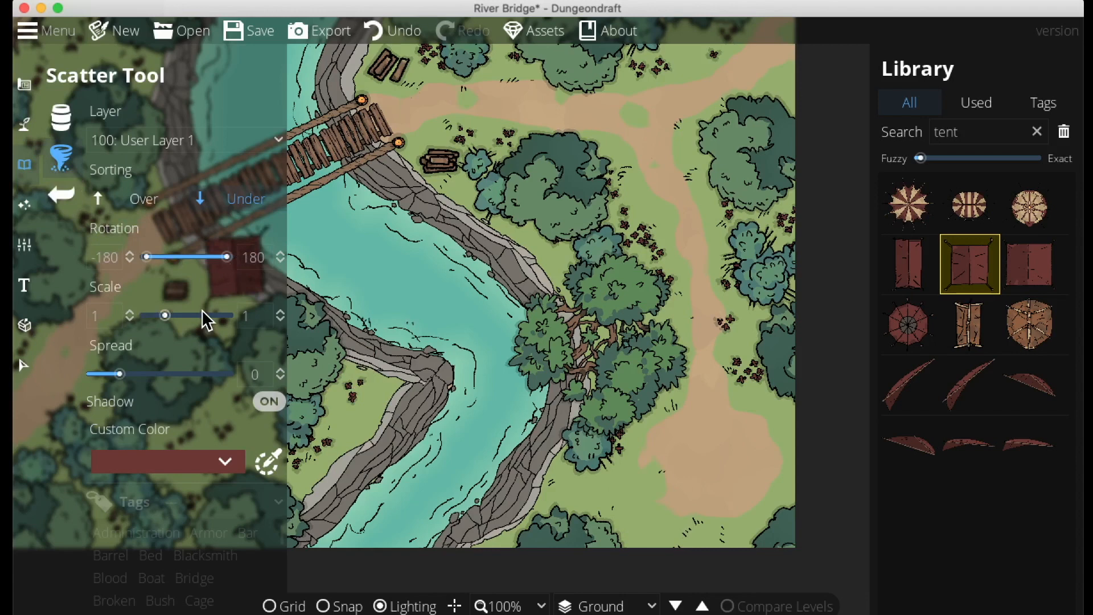
pyautogui.click(64, 114)
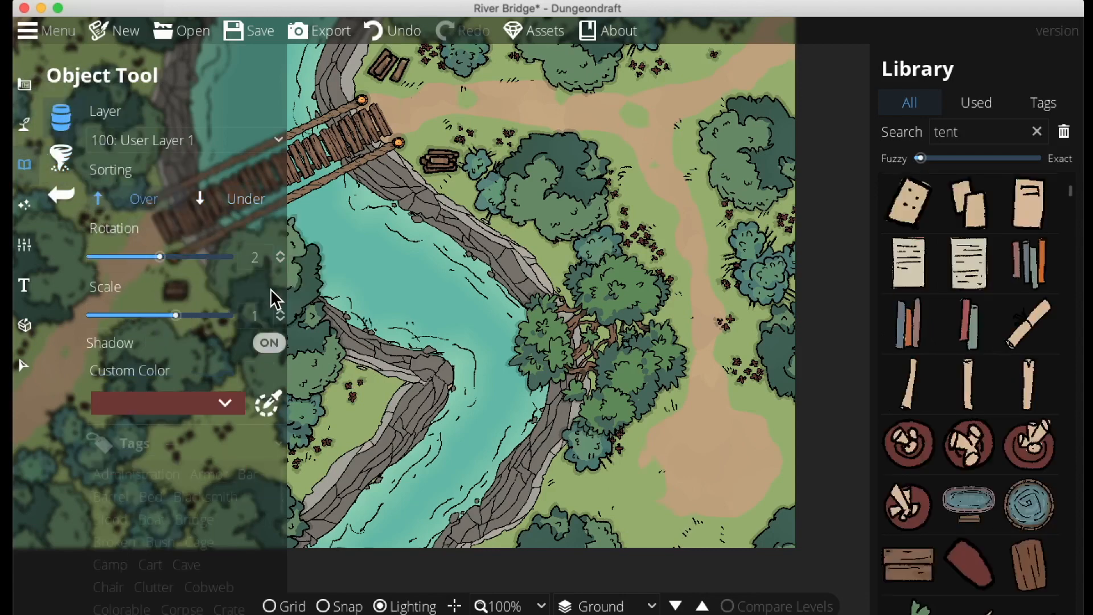
pyautogui.click(975, 132)
pyautogui.click(968, 272)
pyautogui.click(502, 435)
pyautogui.moveTo(160, 257); pyautogui.dragTo(194, 259)
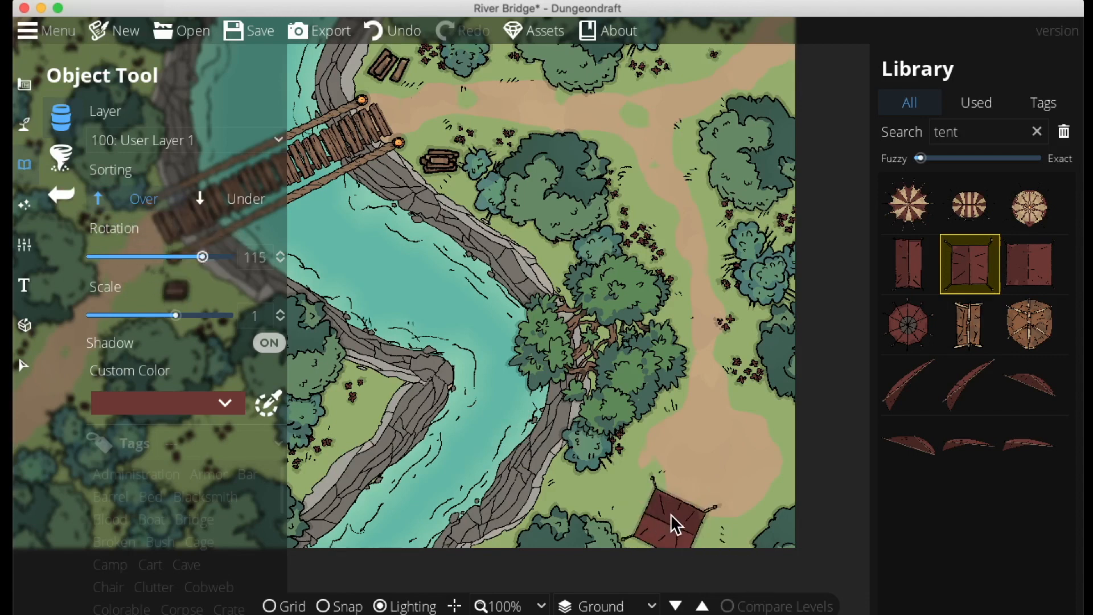
pyautogui.moveTo(203, 256); pyautogui.dragTo(212, 259)
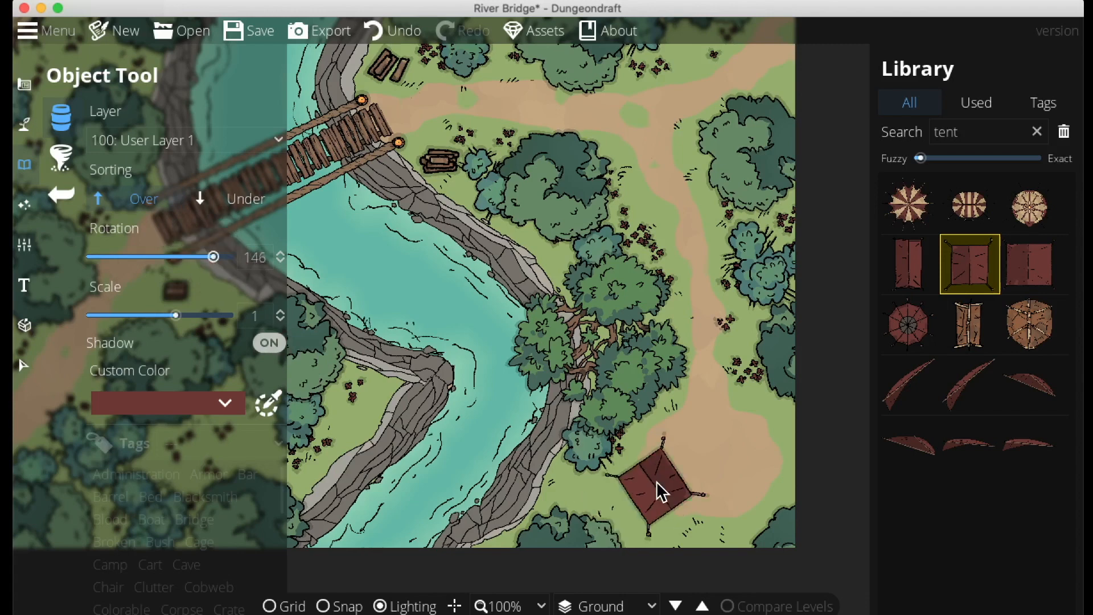
pyautogui.click(648, 502)
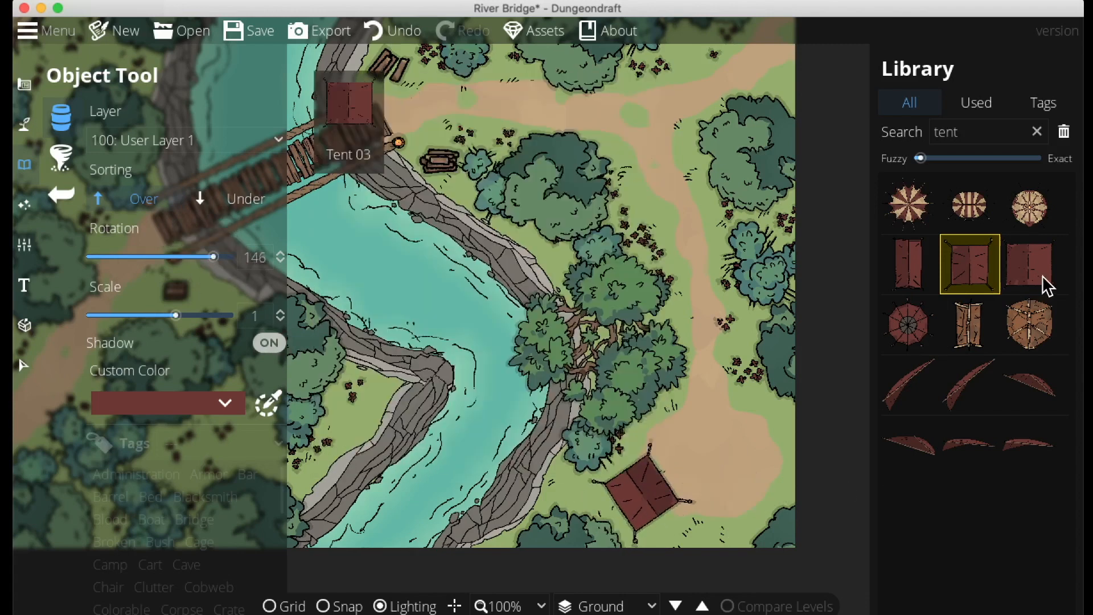
# Search for campfires and place an unlit wooden campfire beside the tent
pyautogui.moveTo(968, 132); pyautogui.dragTo(878, 131)
pyautogui.write('campfire')
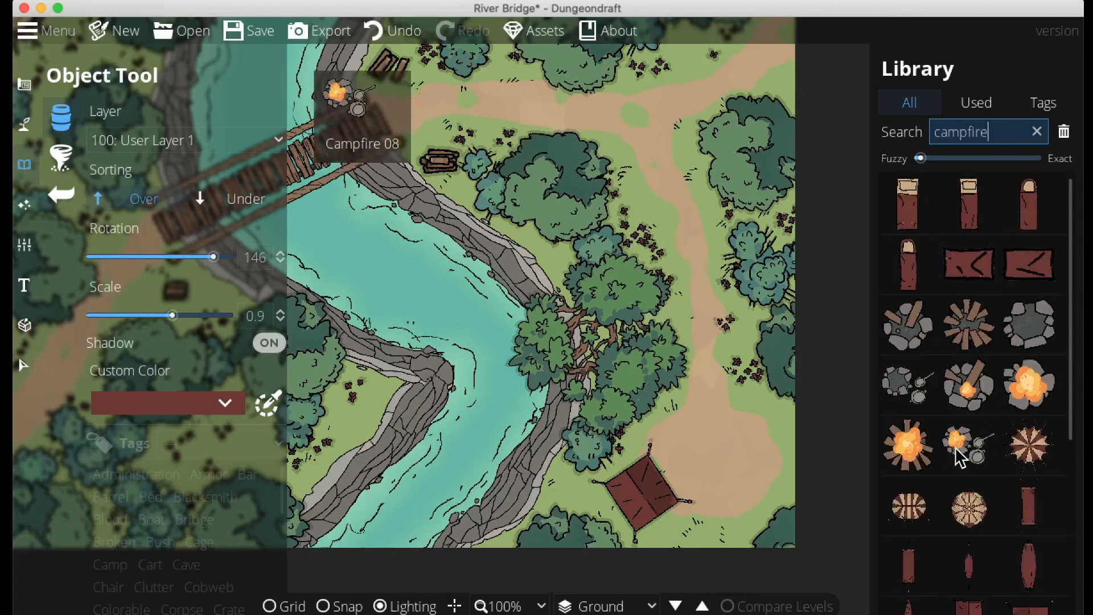
pyautogui.click(975, 454)
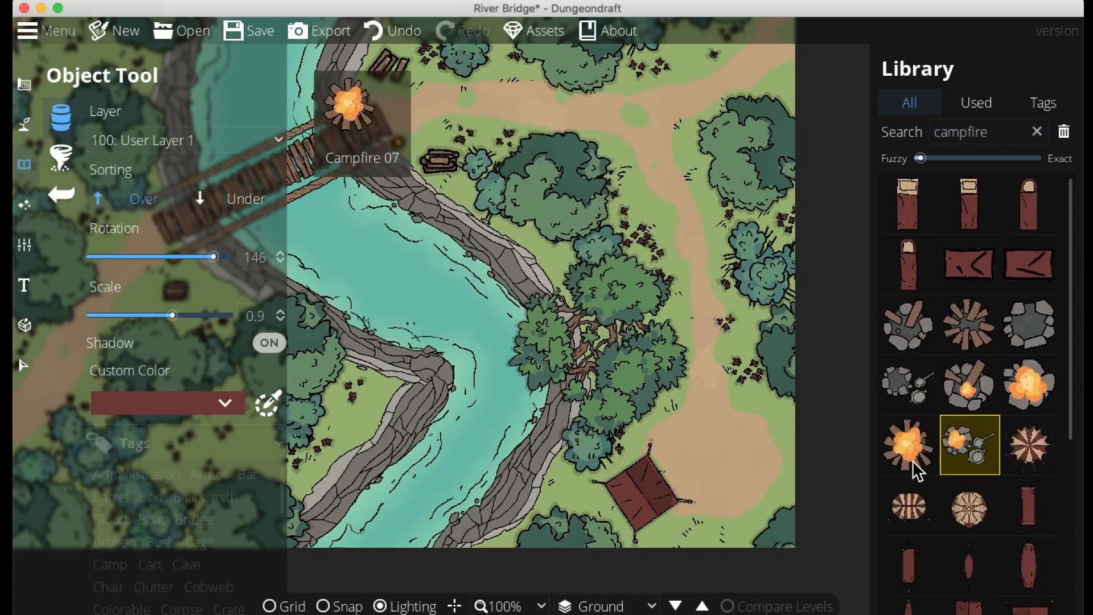
pyautogui.click(966, 341)
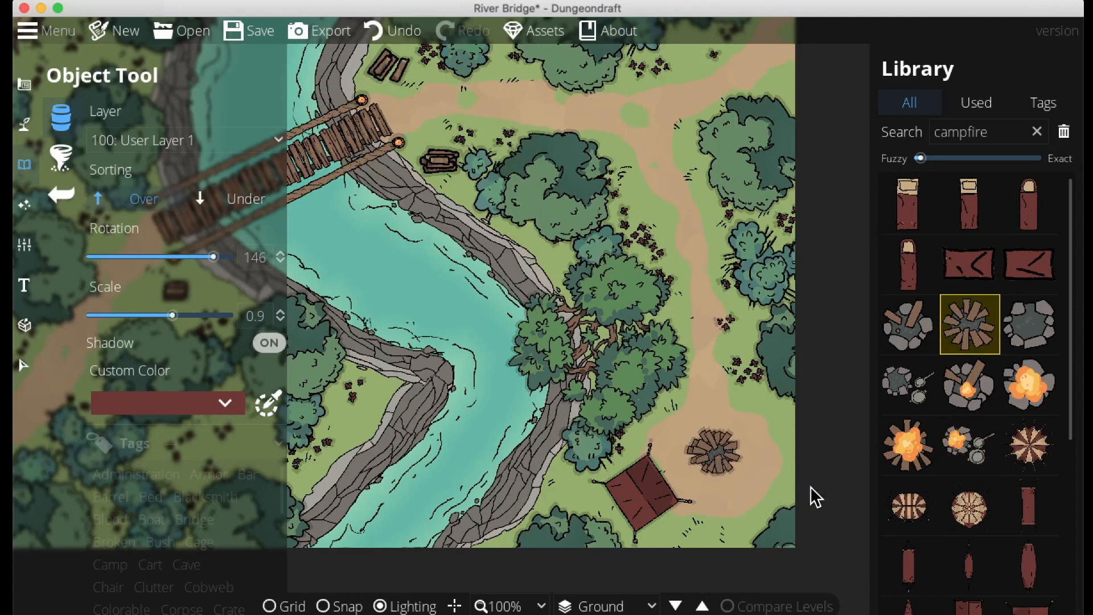
# Search for wood and place a small wooden piece next to the campfire
pyautogui.scroll(-2, 695, 456)
pyautogui.moveTo(996, 135); pyautogui.dragTo(873, 126)
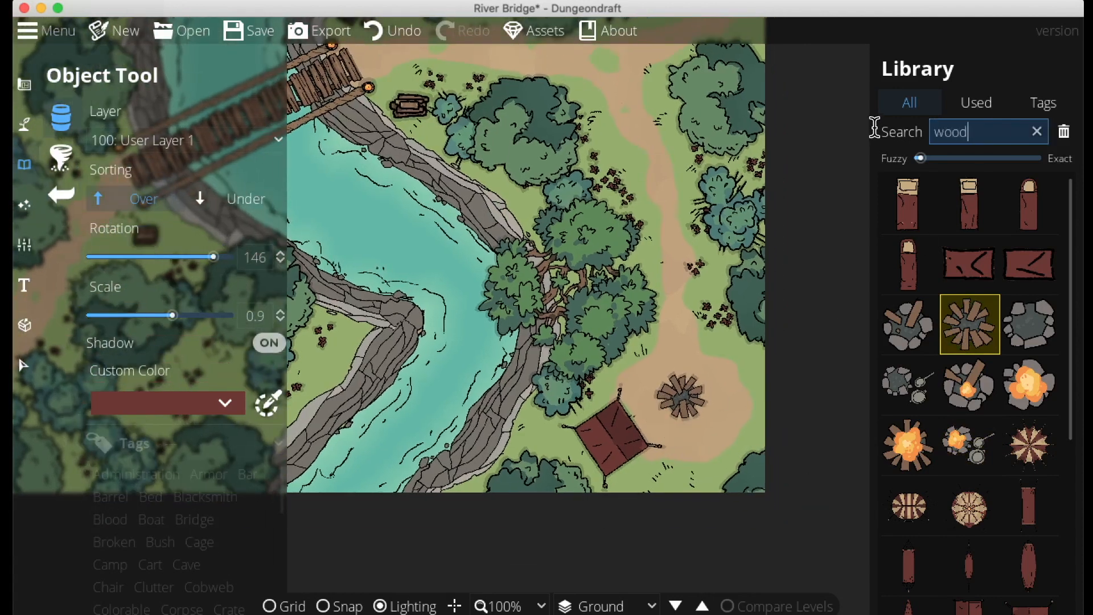
pyautogui.write('wood')
pyautogui.scroll(-5, 1000, 438)
pyautogui.click(969, 310)
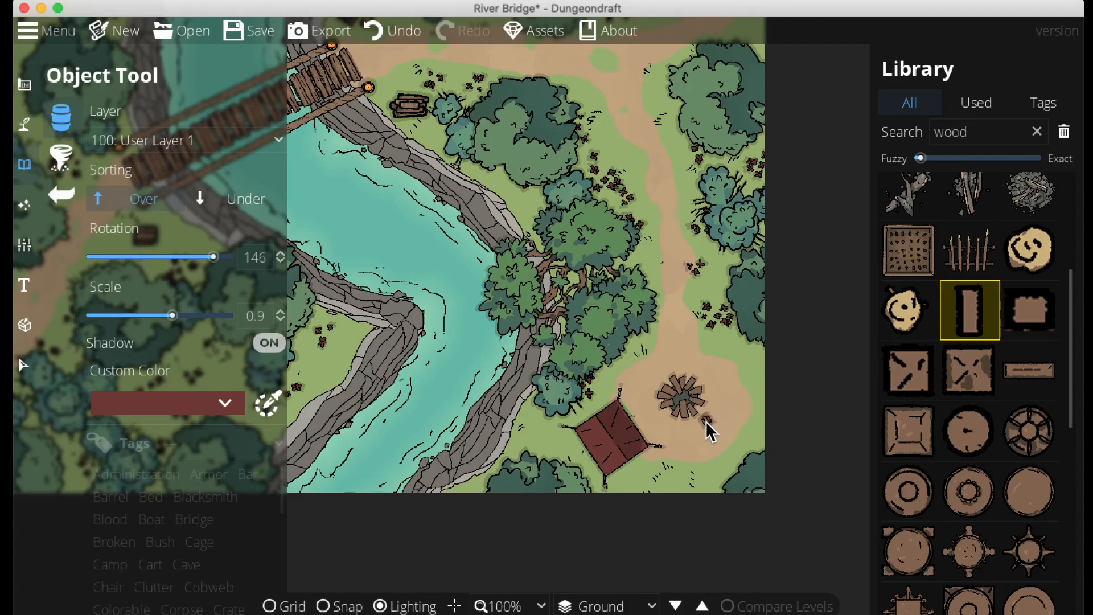
pyautogui.moveTo(657, 376); pyautogui.dragTo(732, 393)
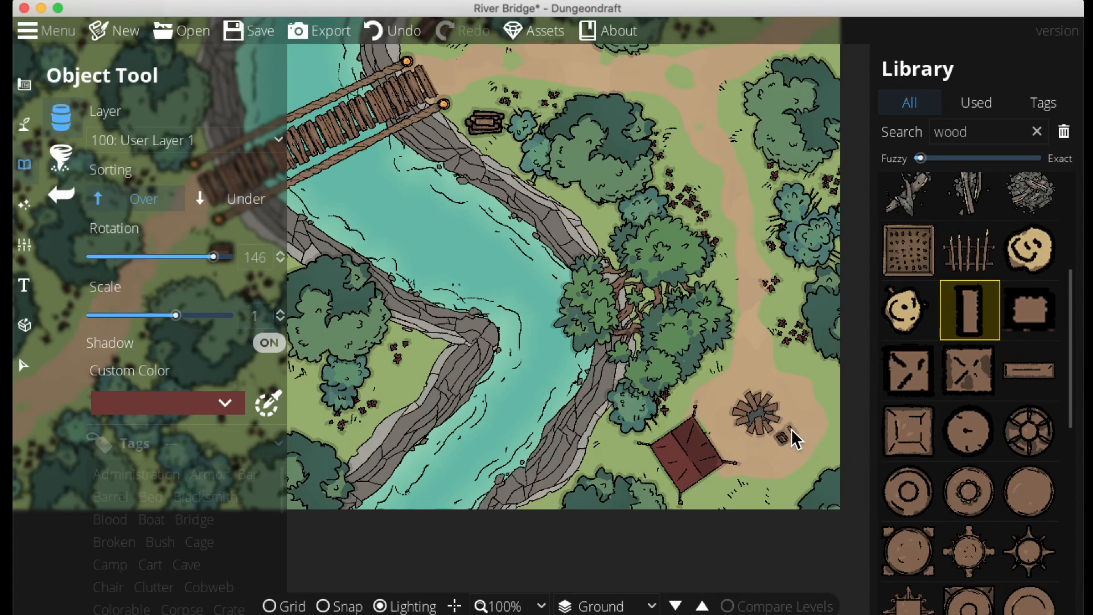
pyautogui.moveTo(688, 300); pyautogui.dragTo(802, 383)
# Search for barrels and place a barrel rotated to -14 beside the campfire
pyautogui.moveTo(1002, 131); pyautogui.dragTo(883, 131)
pyautogui.write('ba')
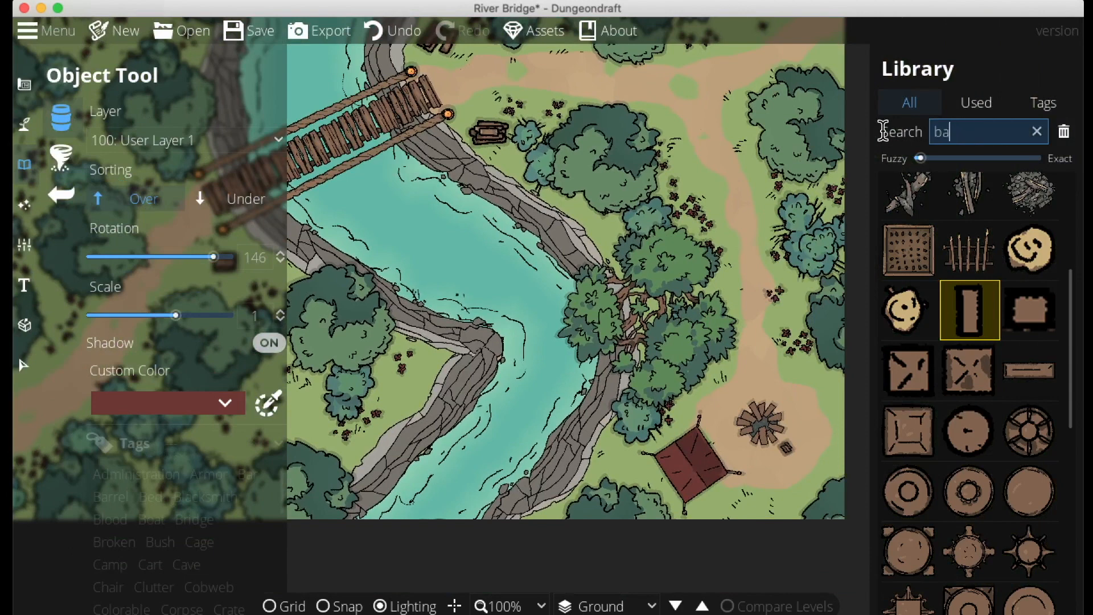
pyautogui.write('rrel')
pyautogui.click(967, 524)
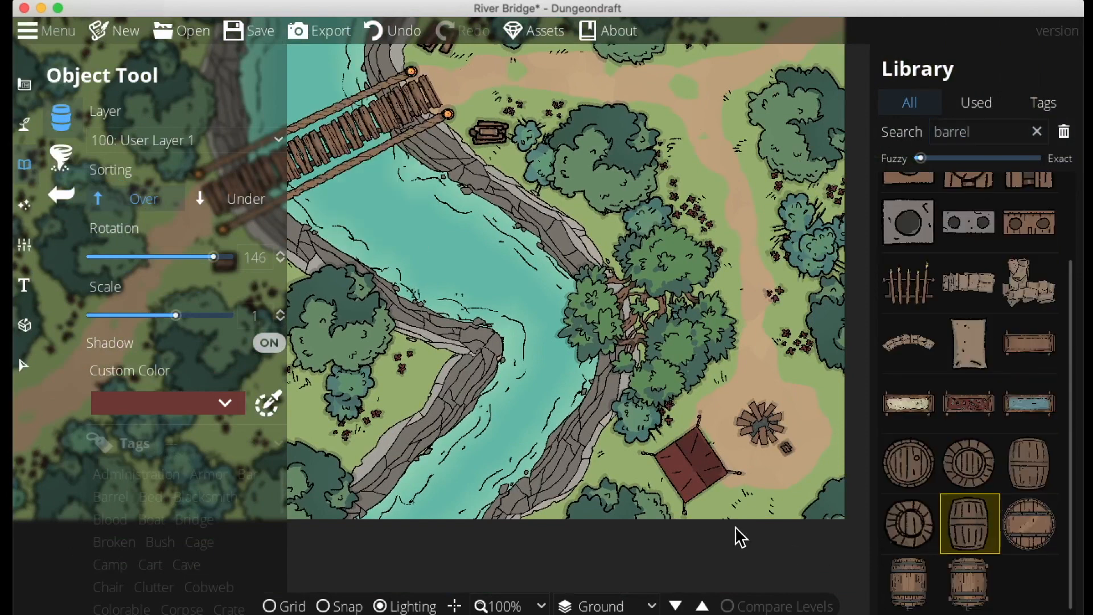
pyautogui.moveTo(211, 262); pyautogui.dragTo(170, 263)
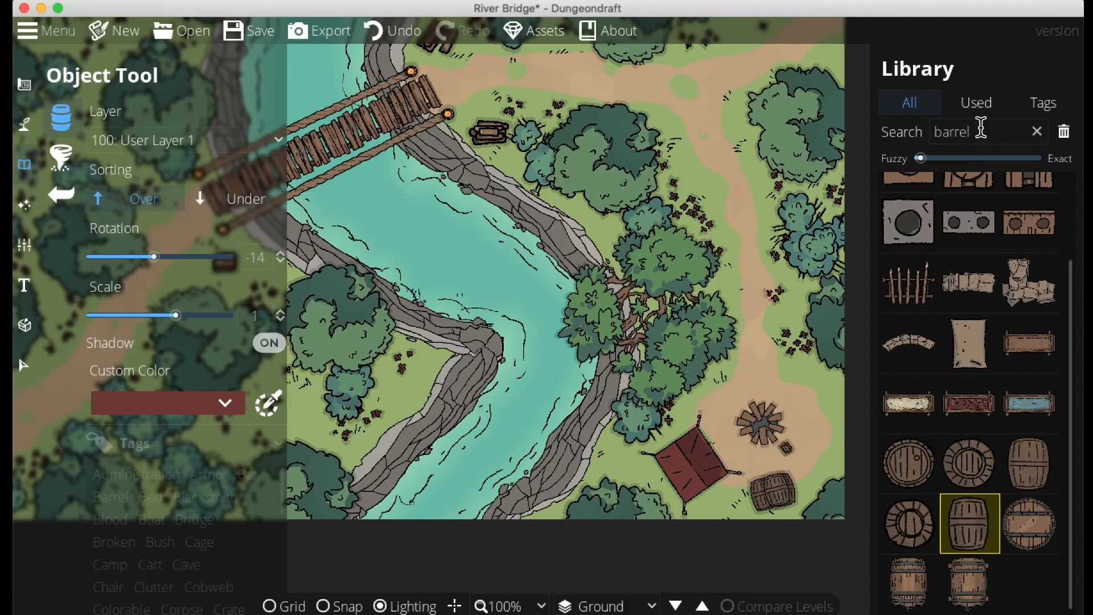
# Search for crates and place a wooden crate rotated to 75 east of the campfire
pyautogui.moveTo(981, 129); pyautogui.dragTo(910, 131)
pyautogui.write('create')
pyautogui.press('Left')
pyautogui.press('Left')
pyautogui.press('Left')
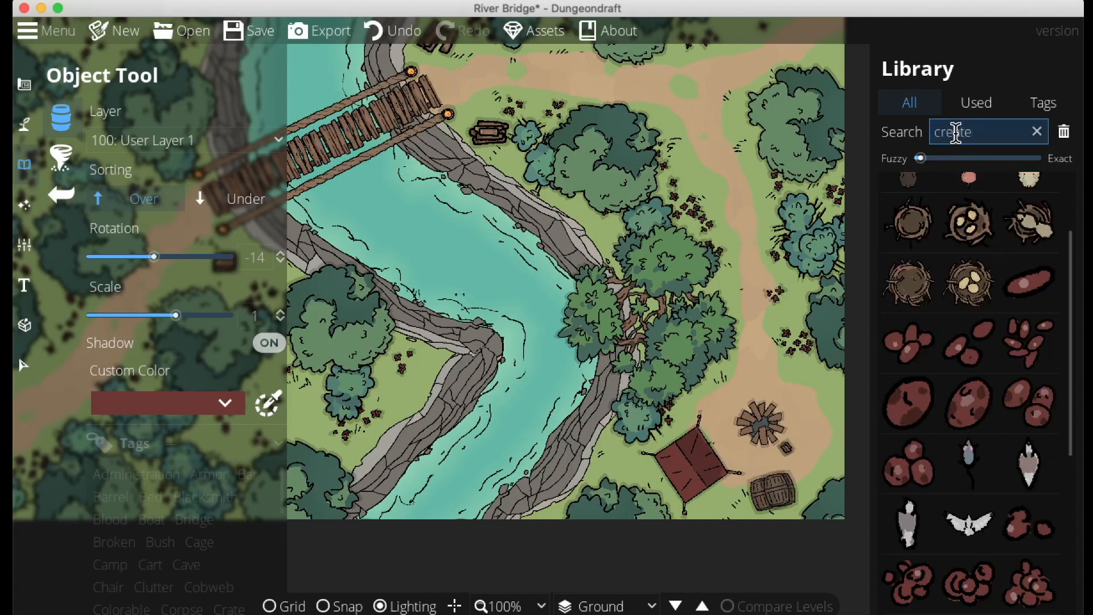
pyautogui.press('BackSpace')
pyautogui.scroll(-15, 984, 326)
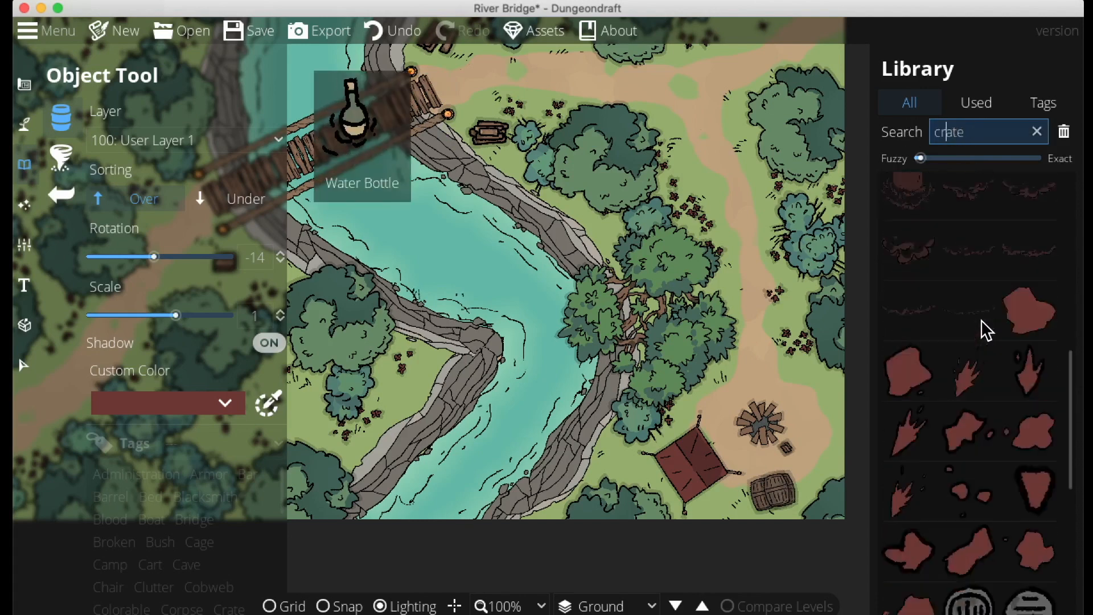
pyautogui.click(976, 463)
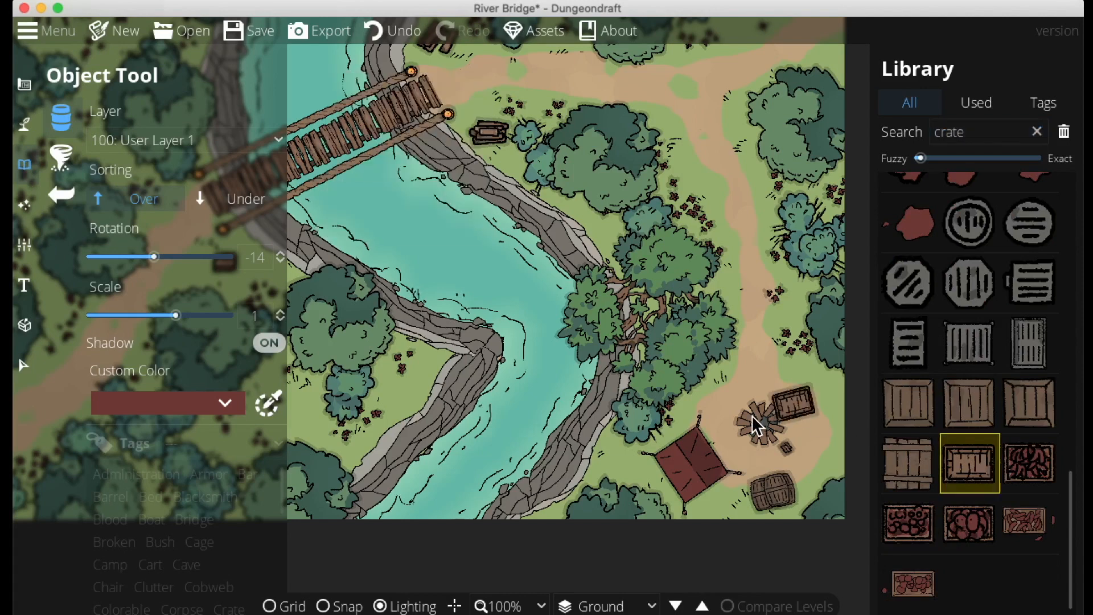
pyautogui.hscroll(2, 745, 420)
pyautogui.moveTo(154, 257); pyautogui.dragTo(187, 257)
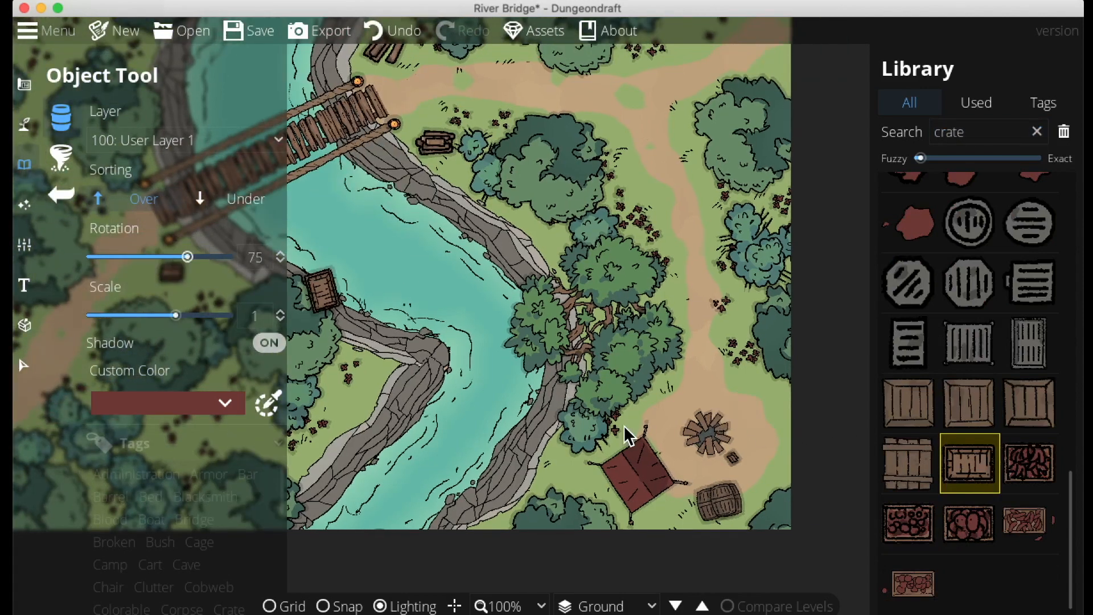
pyautogui.click(762, 426)
pyautogui.click(891, 527)
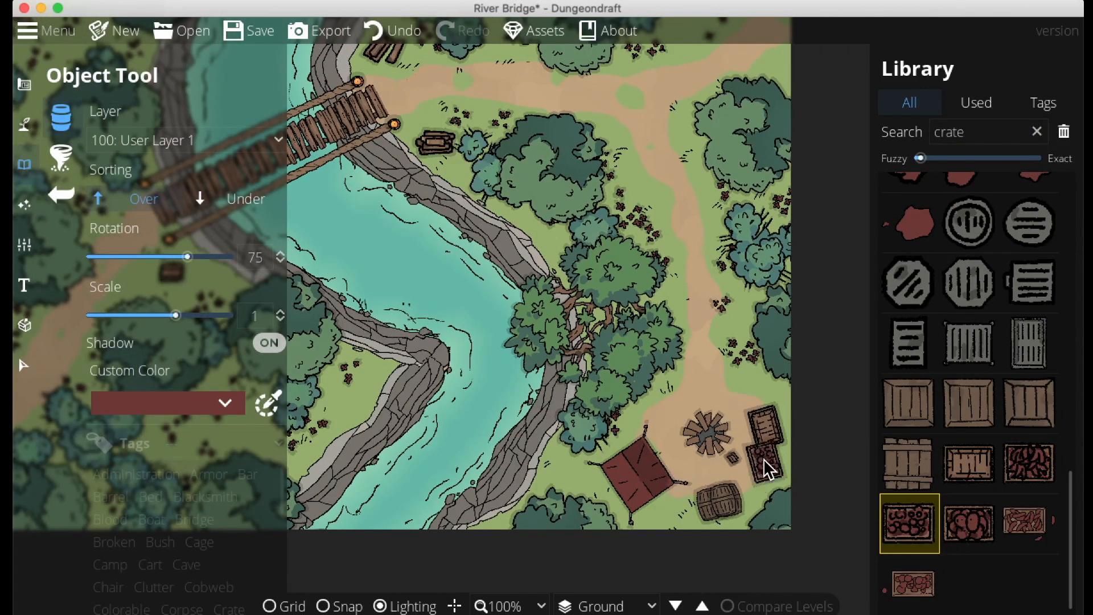
# Place a second wooden crate rotated to 121 just below the first crate
pyautogui.click(582, 472)
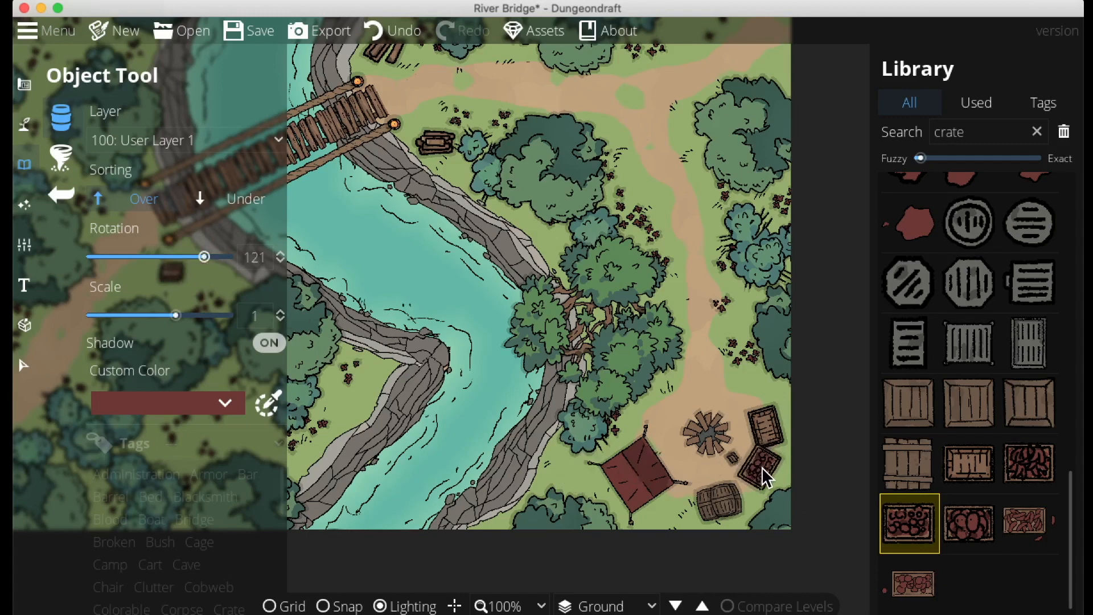
pyautogui.click(762, 470)
# Search for swords and place a sword rotated to -38 between the tent and the campfire
pyautogui.moveTo(990, 131); pyautogui.dragTo(880, 128)
pyautogui.write('soword')
pyautogui.click(972, 227)
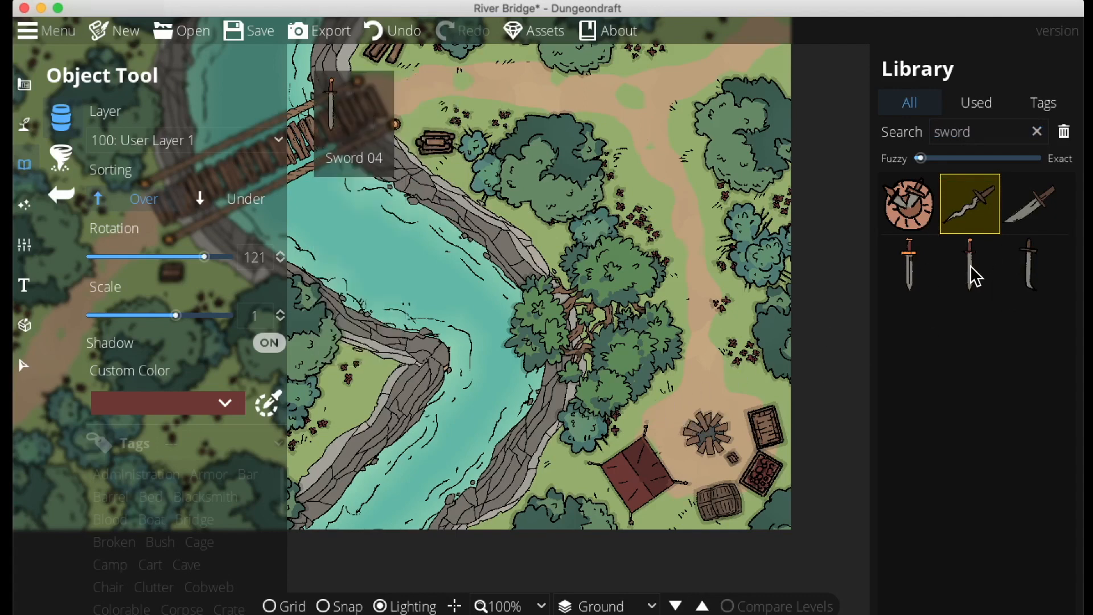
pyautogui.click(1020, 259)
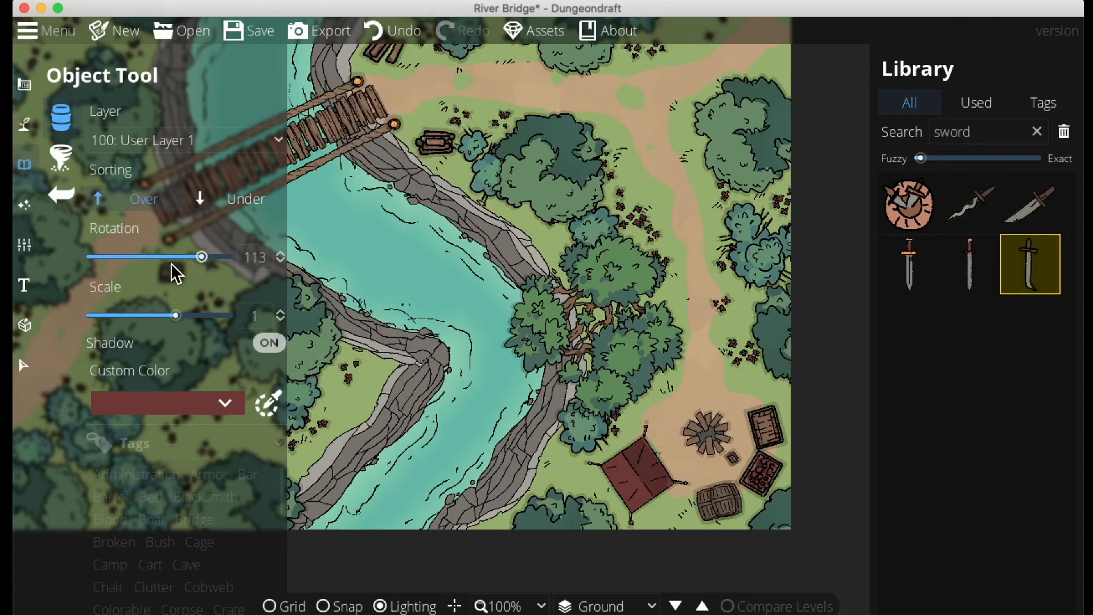
pyautogui.moveTo(148, 271); pyautogui.dragTo(146, 271)
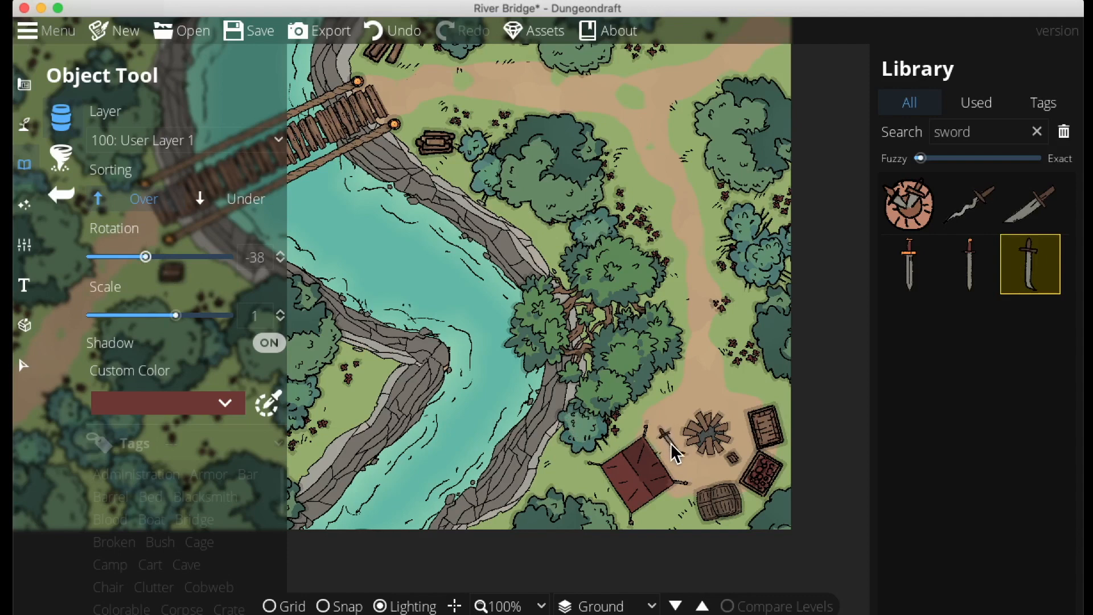
# Search for plates and place a round plate beside the campfire
pyautogui.moveTo(989, 128); pyautogui.dragTo(841, 128)
pyautogui.write('palte')
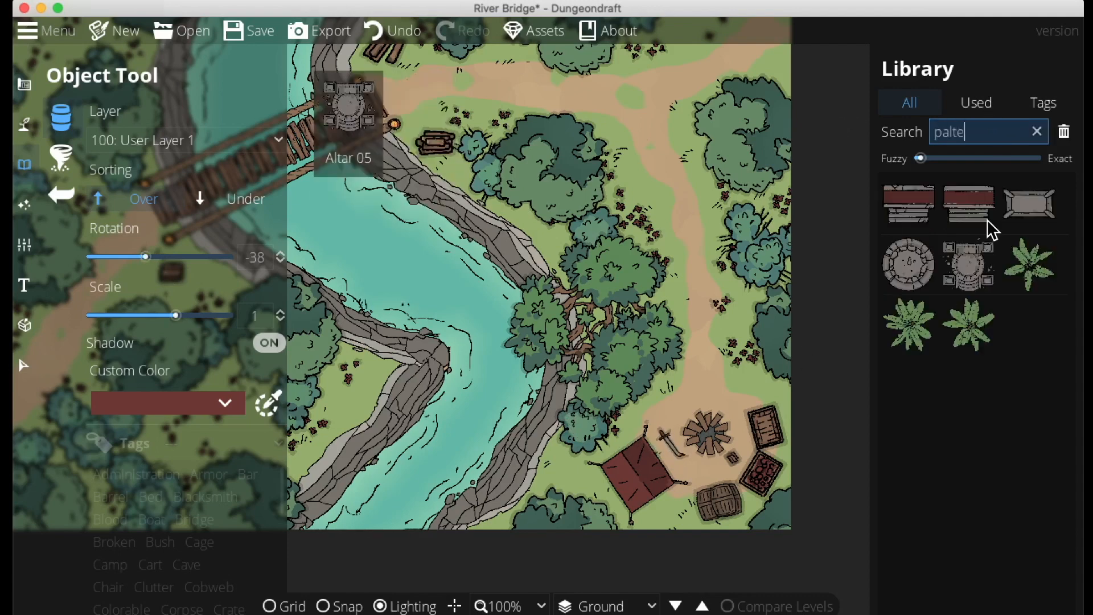
pyautogui.press('BackSpace')
pyautogui.press('BackSpace')
pyautogui.press('BackSpace')
pyautogui.press('BackSpace')
pyautogui.press('BackSpace')
pyautogui.write('plate')
pyautogui.click(959, 269)
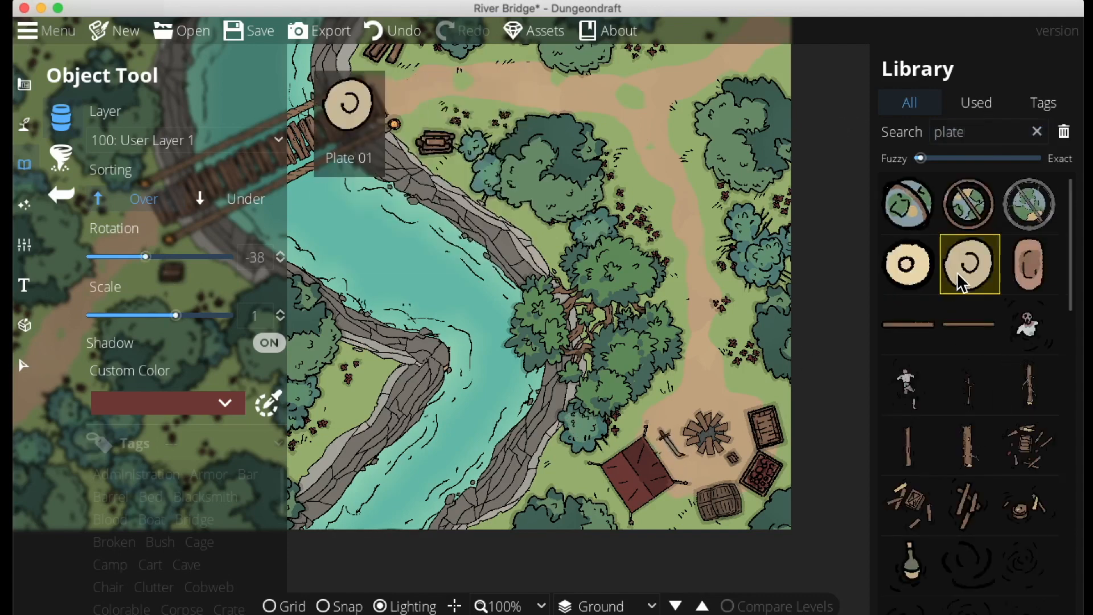
pyautogui.click(706, 466)
# Scatter large boulders from the boulder assets on the -100: Below Water layer into the river around the bridge
pyautogui.moveTo(744, 337); pyautogui.dragTo(492, 398)
pyautogui.click(51, 159)
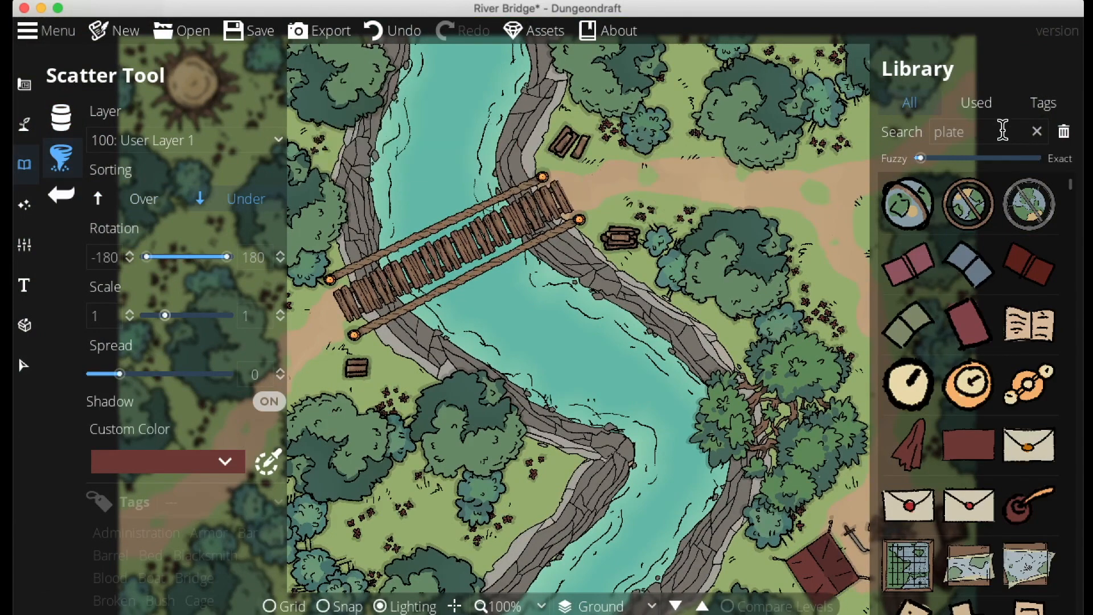
pyautogui.moveTo(1002, 130); pyautogui.dragTo(852, 128)
pyautogui.write('rocks')
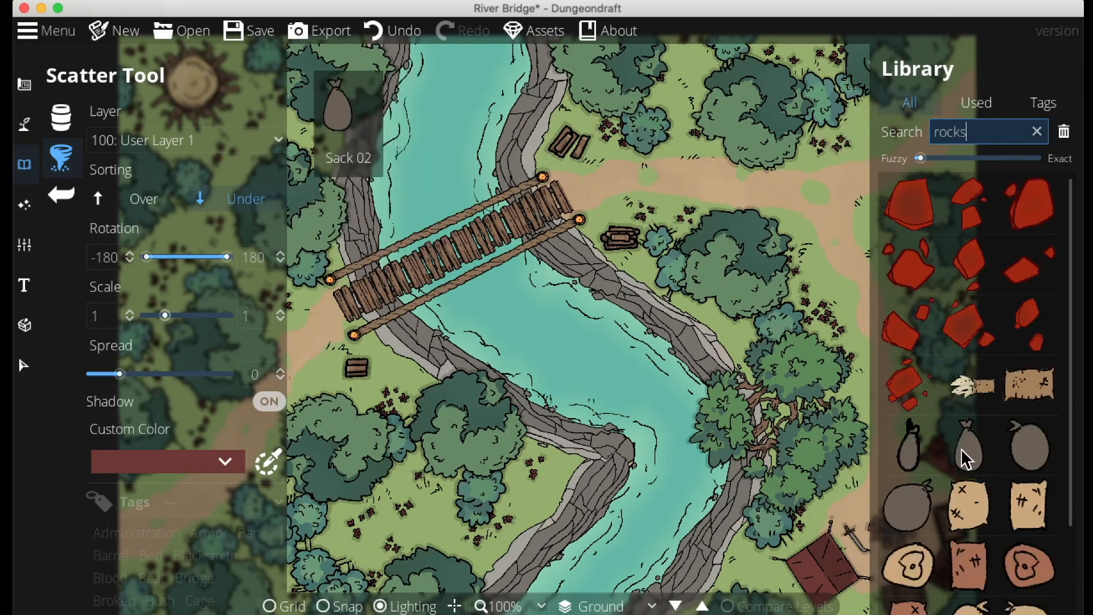
pyautogui.scroll(-3, 967, 455)
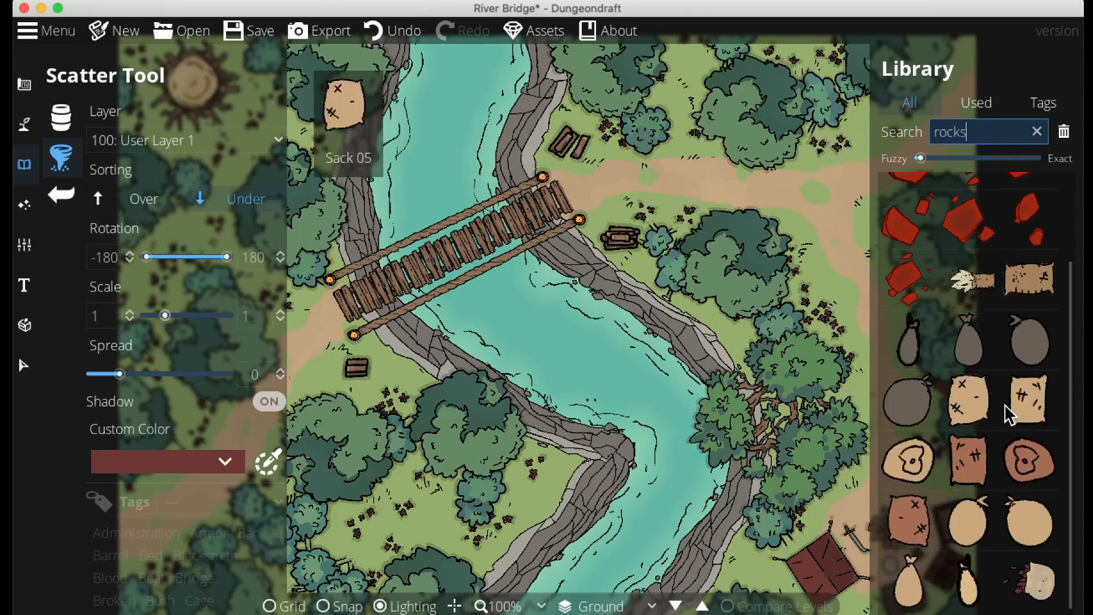
pyautogui.scroll(2, 979, 501)
pyautogui.moveTo(967, 132); pyautogui.dragTo(914, 131)
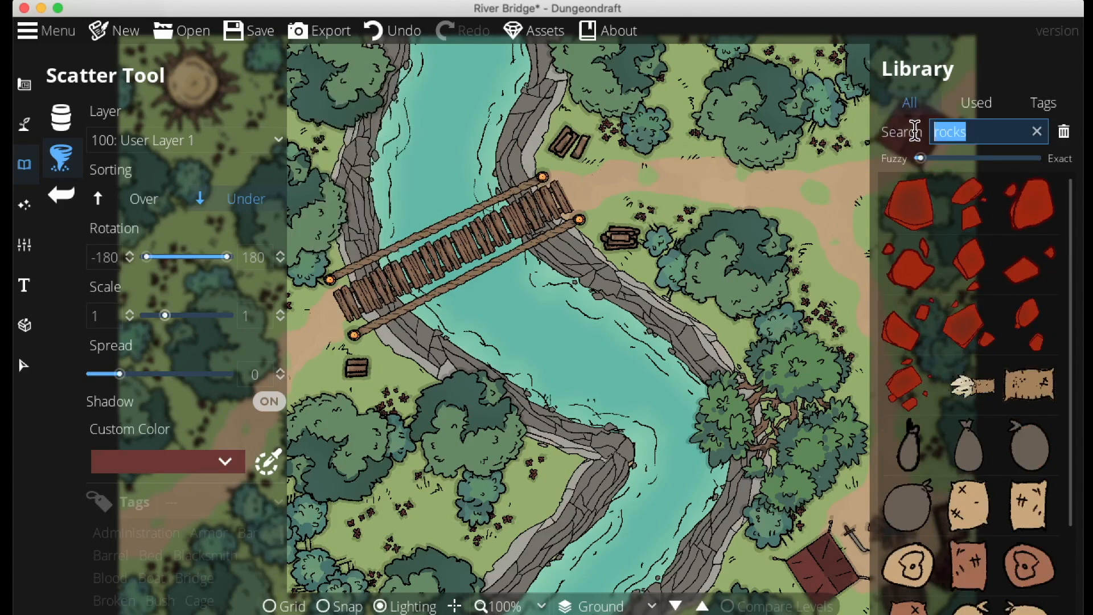
pyautogui.write('boud')
pyautogui.press('BackSpace')
pyautogui.write('lder')
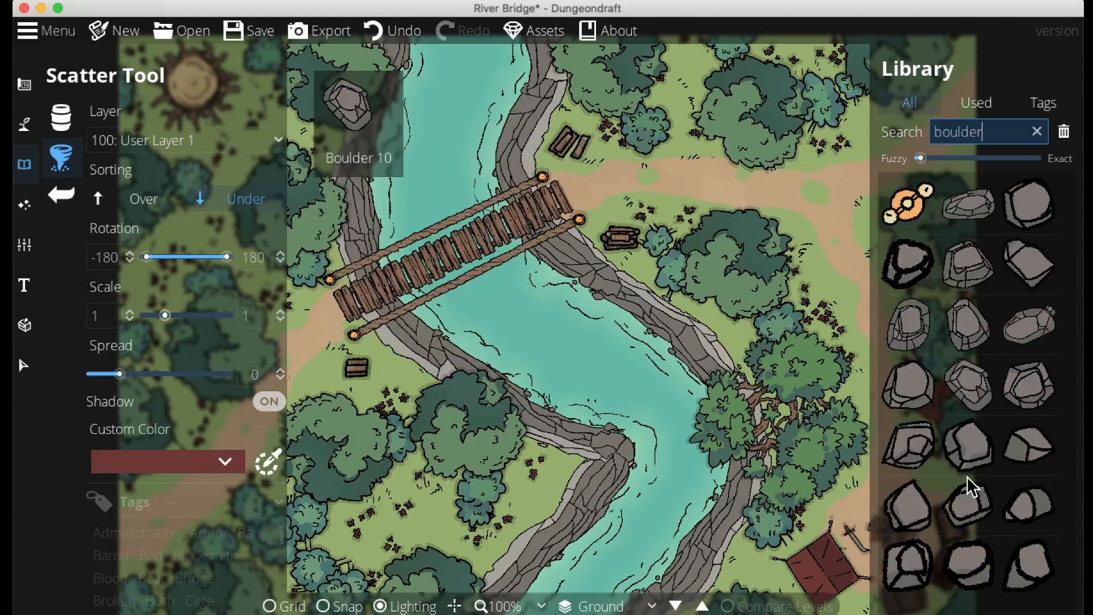
pyautogui.click(1027, 383)
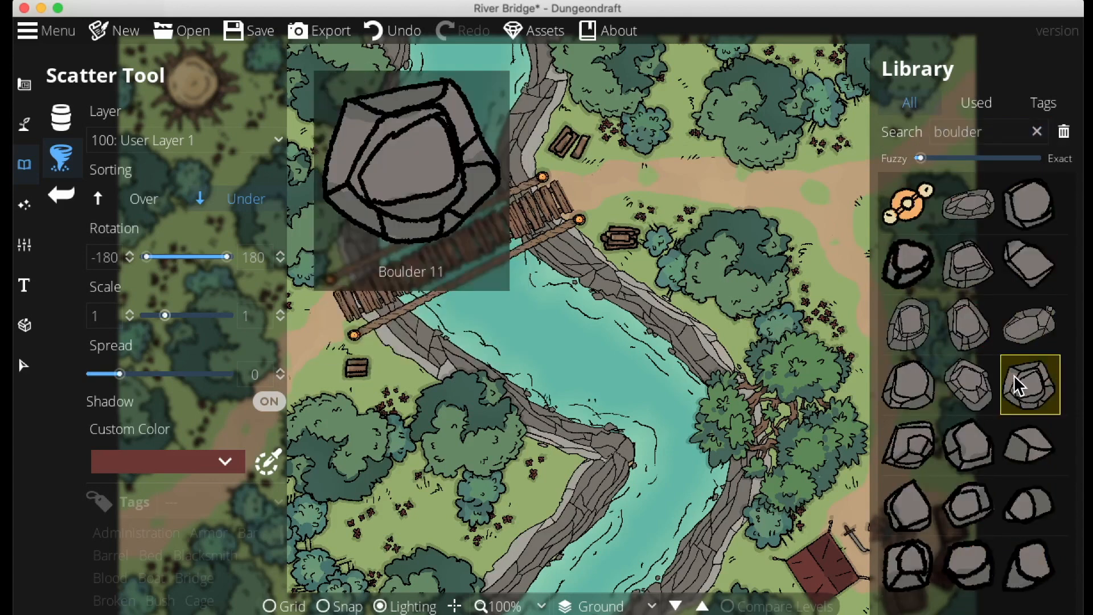
pyautogui.keyDown('shift'); pyautogui.click(969, 222); pyautogui.keyUp('shift')
pyautogui.click(149, 140)
pyautogui.click(165, 264)
pyautogui.moveTo(657, 162); pyautogui.dragTo(751, 230)
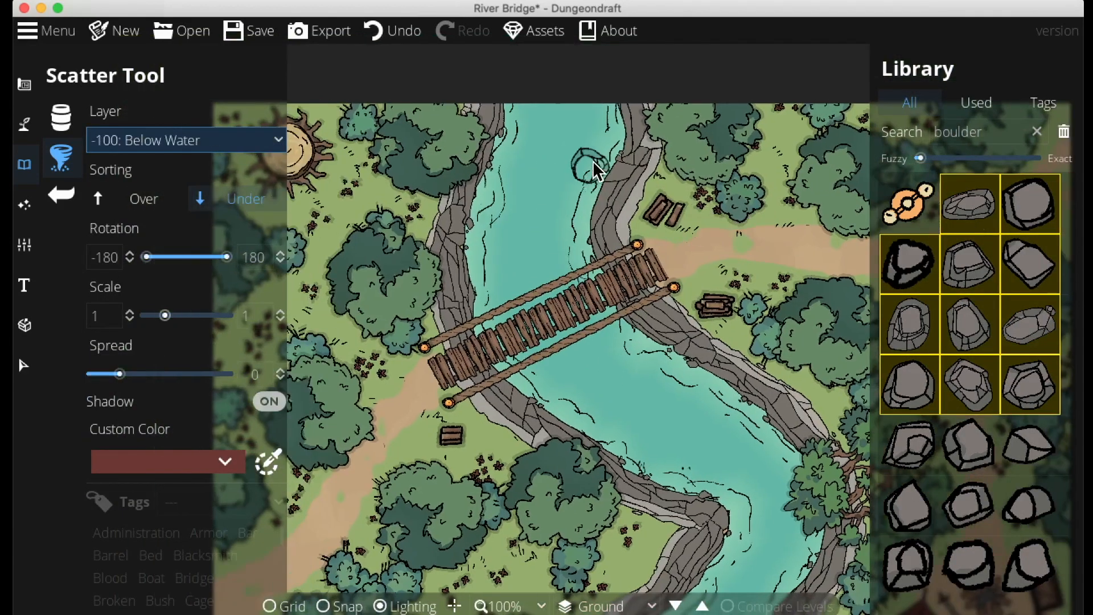
pyautogui.click(601, 147)
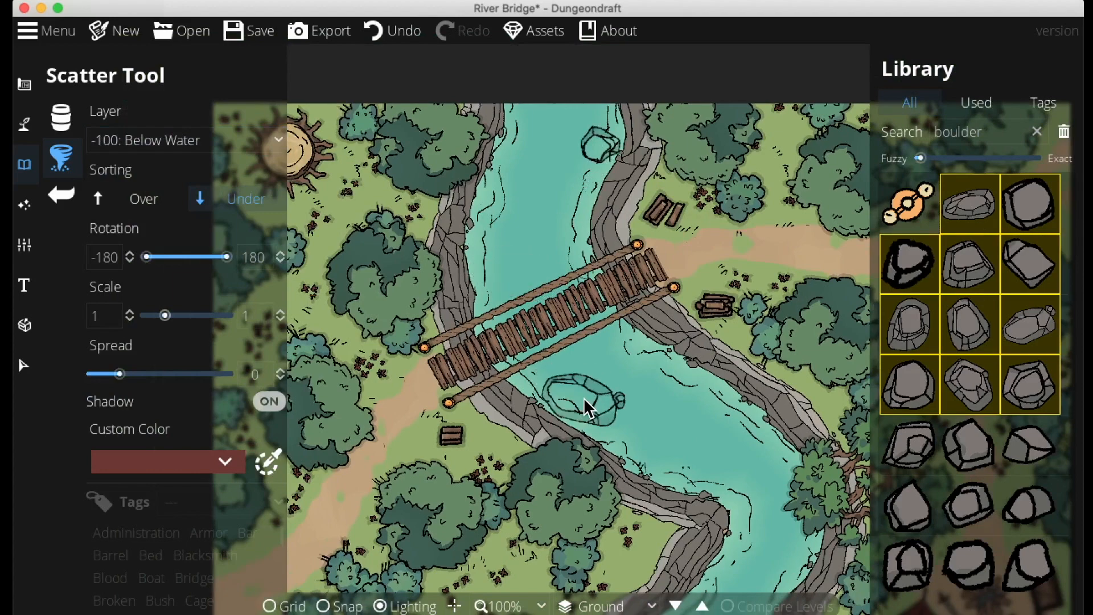
pyautogui.click(585, 400)
pyautogui.moveTo(729, 442); pyautogui.dragTo(718, 427)
pyautogui.click(780, 531)
pyautogui.moveTo(729, 476); pyautogui.dragTo(758, 458)
pyautogui.click(524, 160)
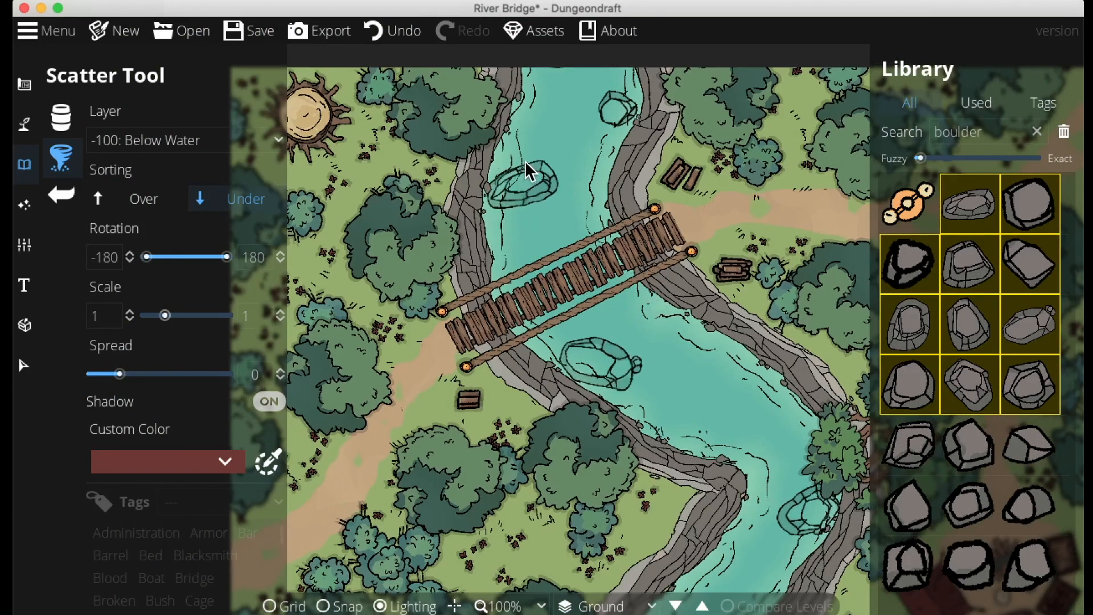
# Scatter small boulders into the river around the large boulders upstream of the bridge
pyautogui.click(1026, 551)
pyautogui.keyDown('shift'); pyautogui.click(930, 453); pyautogui.keyUp('shift')
pyautogui.click(511, 195)
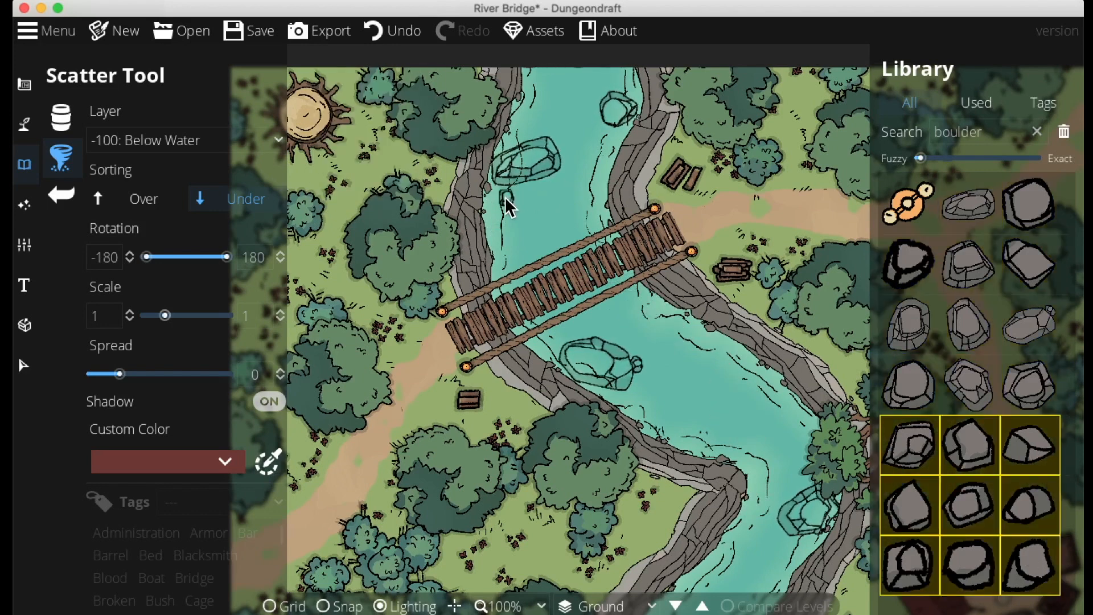
pyautogui.moveTo(536, 188); pyautogui.dragTo(557, 190)
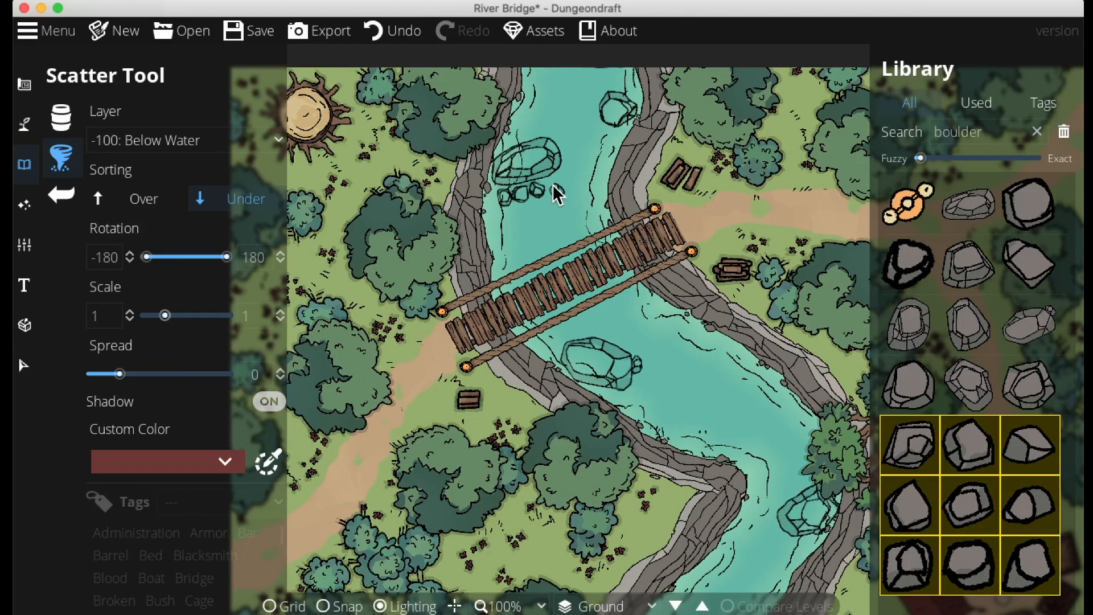
pyautogui.moveTo(506, 142); pyautogui.dragTo(549, 129)
pyautogui.click(602, 135)
pyautogui.moveTo(607, 135)
pyautogui.mouseDown()
pyautogui.moveTo(584, 122)
pyautogui.moveTo(590, 97)
pyautogui.mouseUp()
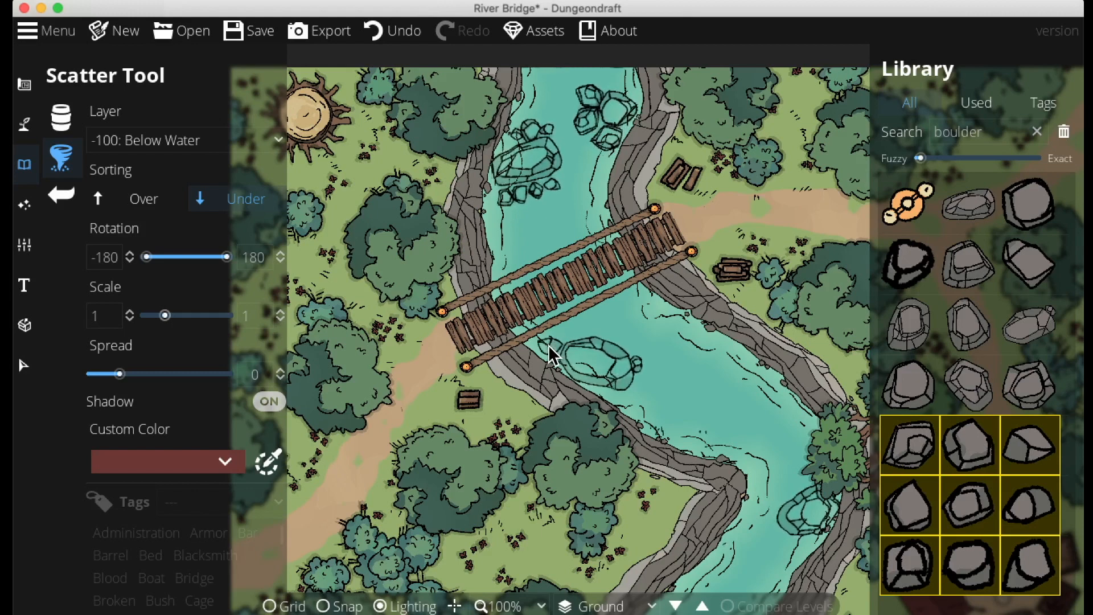
pyautogui.moveTo(581, 331)
pyautogui.mouseDown()
pyautogui.moveTo(645, 348)
pyautogui.moveTo(650, 395)
pyautogui.moveTo(639, 391)
pyautogui.moveTo(639, 402)
pyautogui.moveTo(716, 404)
pyautogui.mouseUp()
# Scatter more small boulders into the river further downstream
pyautogui.scroll(-3, 681, 320)
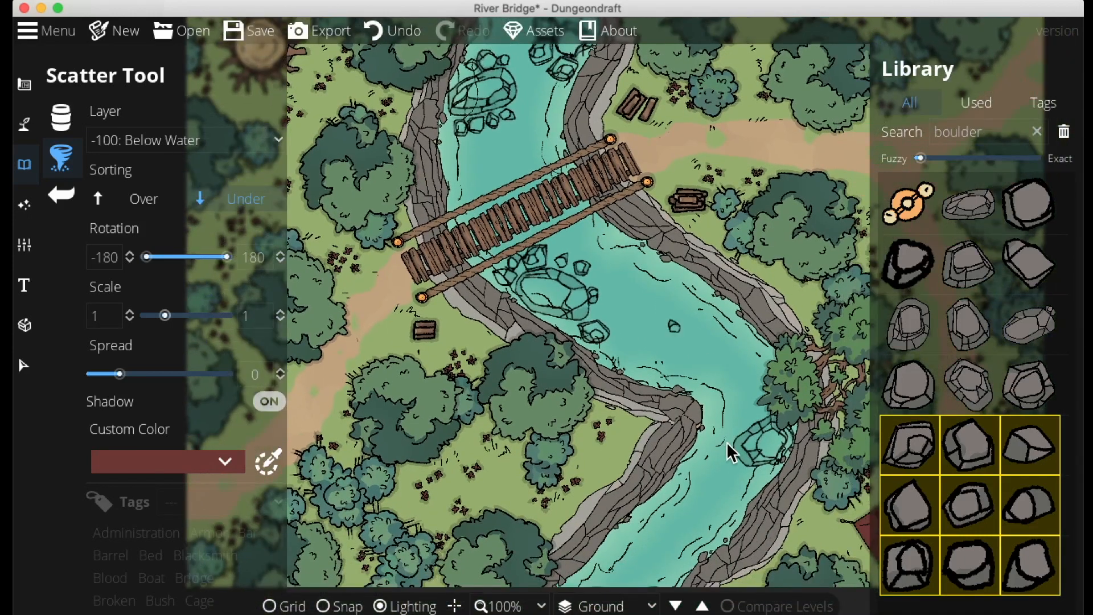
pyautogui.click(729, 459)
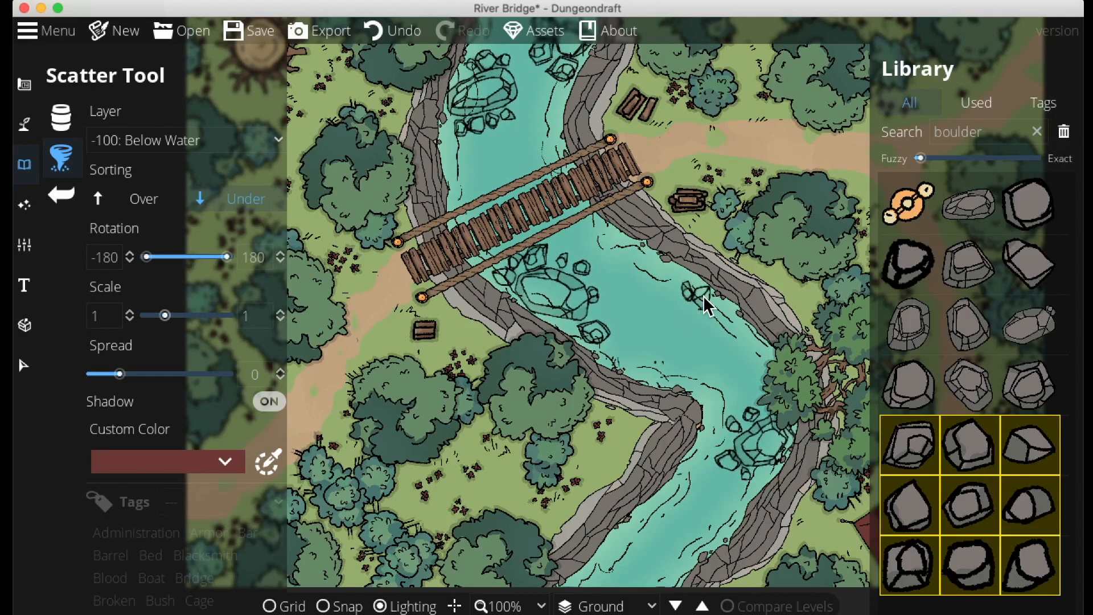
pyautogui.click(712, 310)
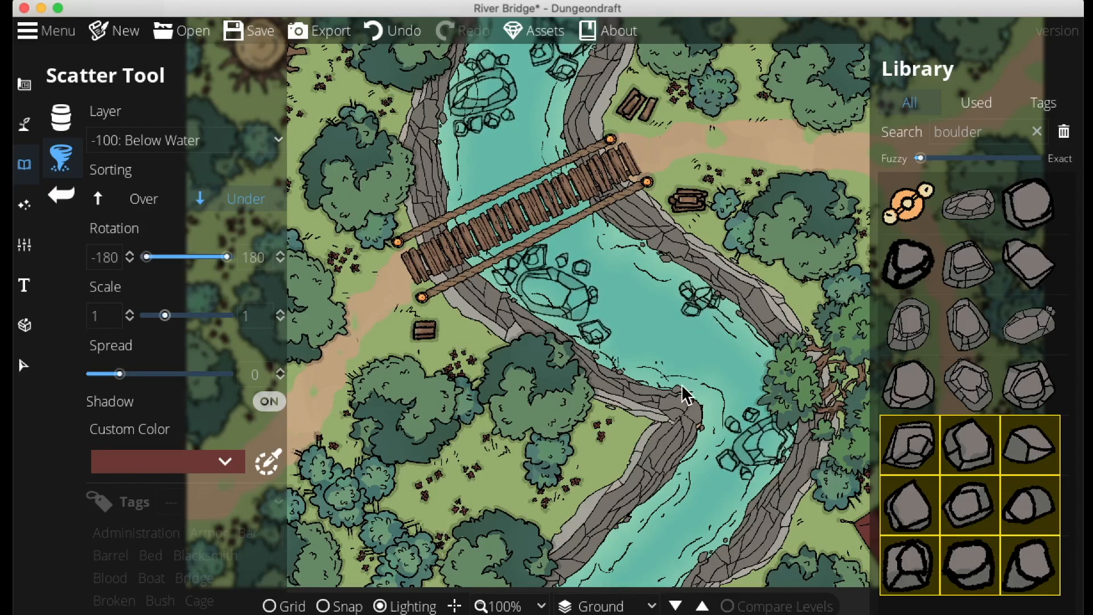
pyautogui.hscroll(-3, 686, 398)
pyautogui.scroll(-5, 743, 542)
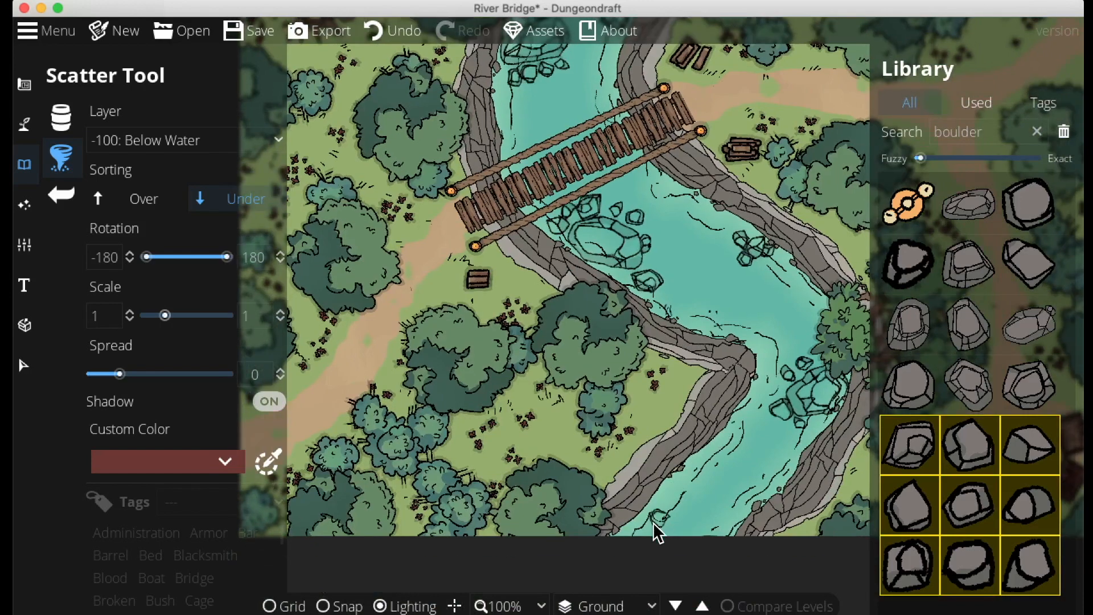
pyautogui.click(654, 508)
pyautogui.scroll(-3, 803, 554)
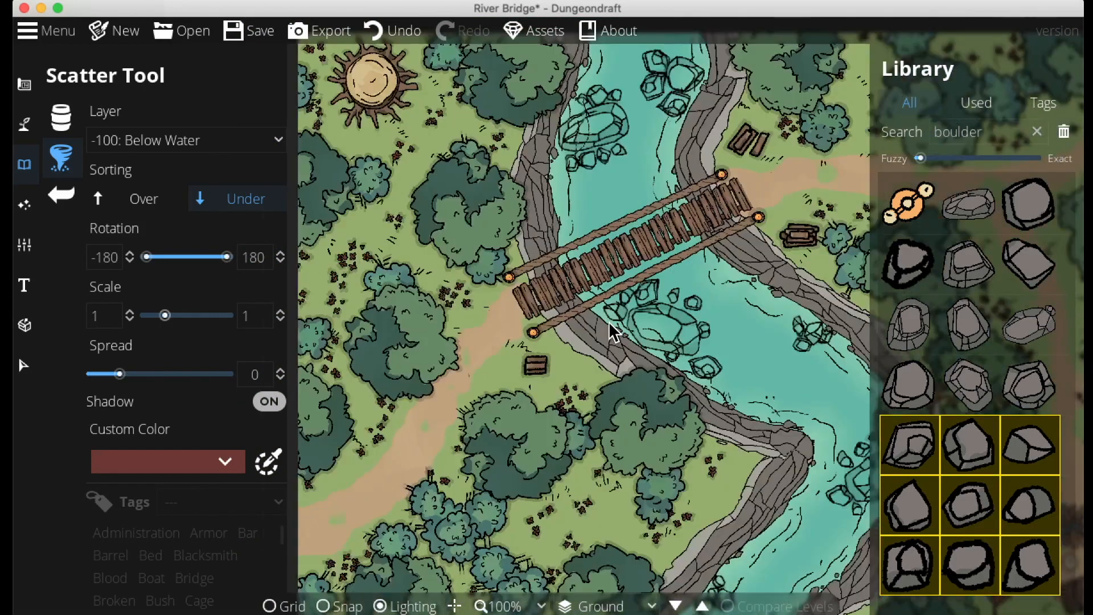
pyautogui.scroll(3, 494, 387)
pyautogui.scroll(-3, 493, 387)
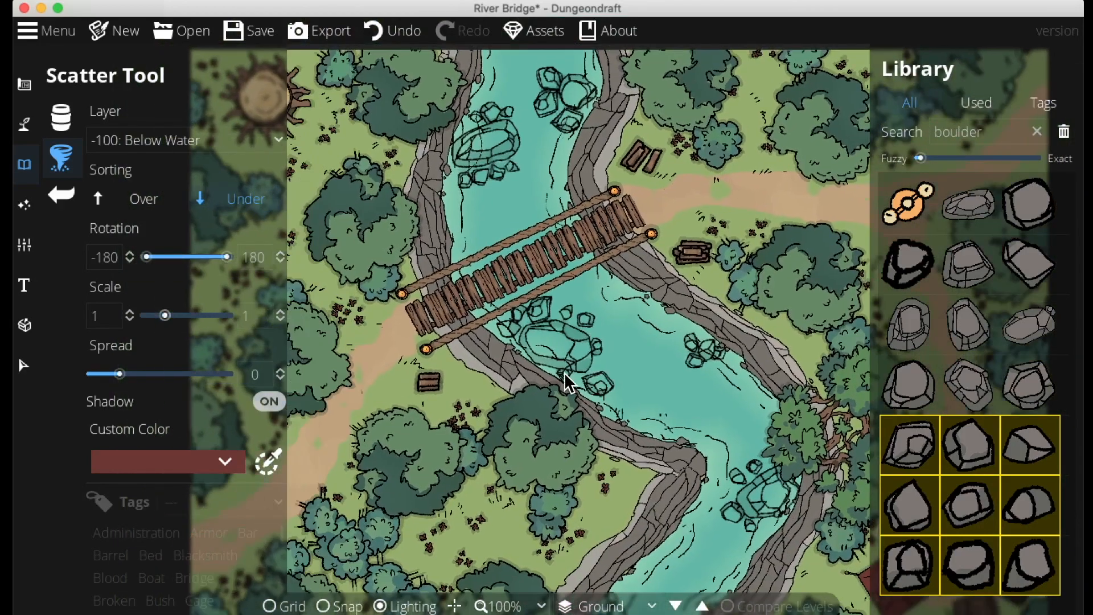
pyautogui.scroll(3, 420, 380)
pyautogui.scroll(-3, 420, 381)
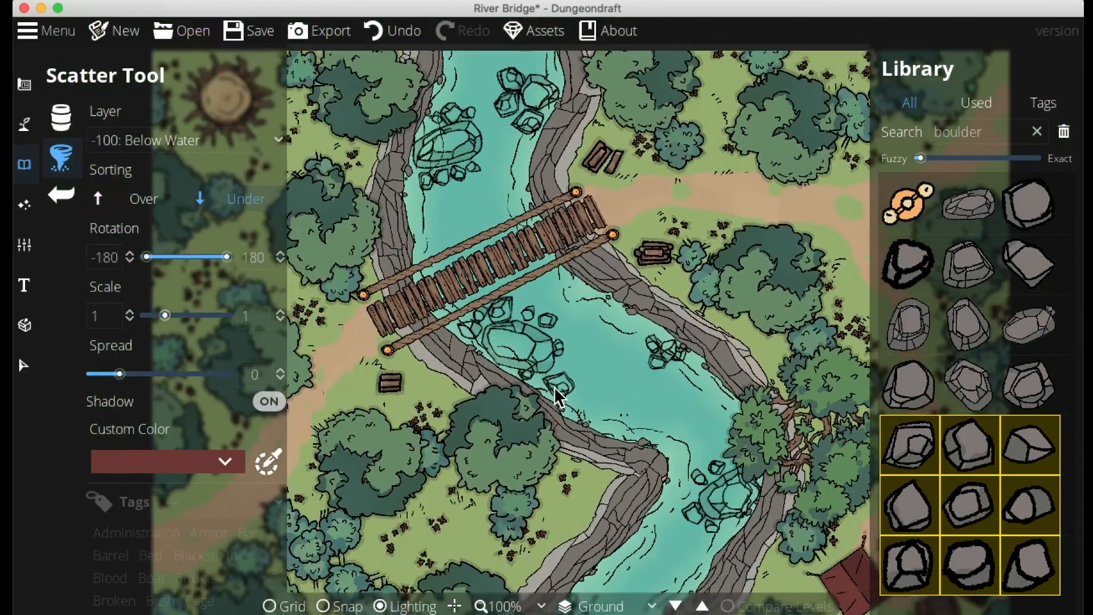
pyautogui.scroll(3, 572, 387)
pyautogui.moveTo(572, 387); pyautogui.dragTo(394, 313)
# Select the unlit campfire and delete it
pyautogui.click(24, 364)
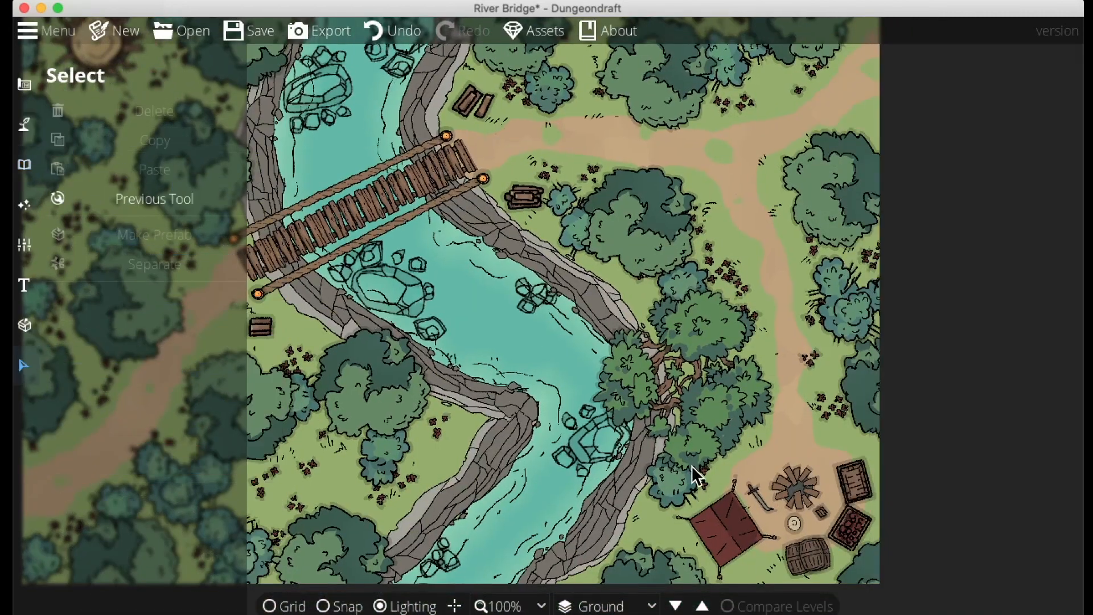
pyautogui.click(783, 486)
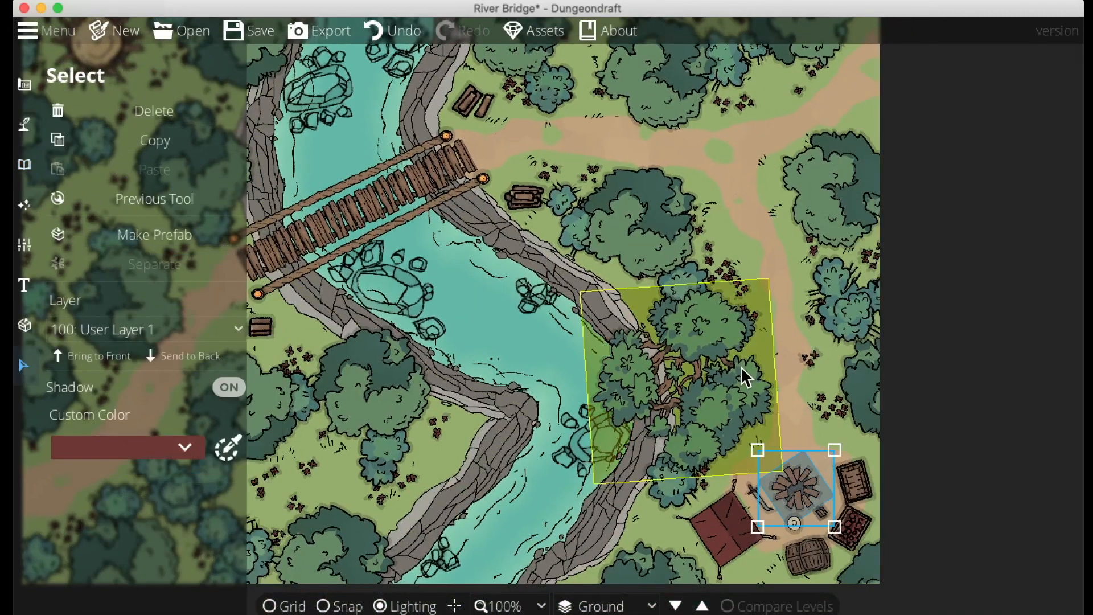
pyautogui.press('Delete')
# Search for campfires and place a lit campfire beside the tent in the same spot
pyautogui.click(24, 165)
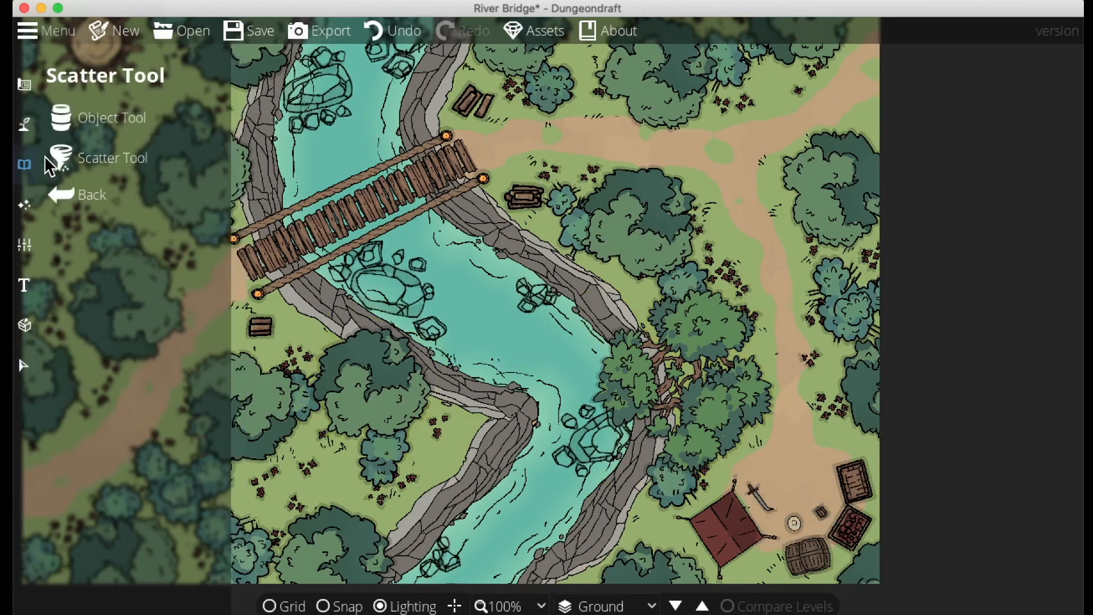
pyautogui.click(109, 114)
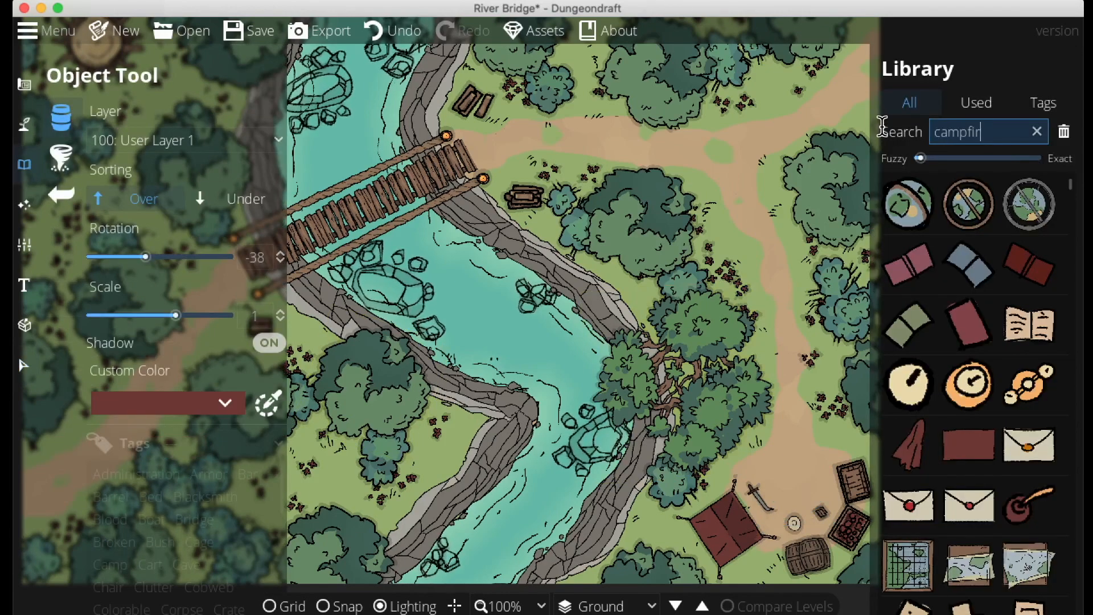
pyautogui.write('fire')
pyautogui.click(909, 447)
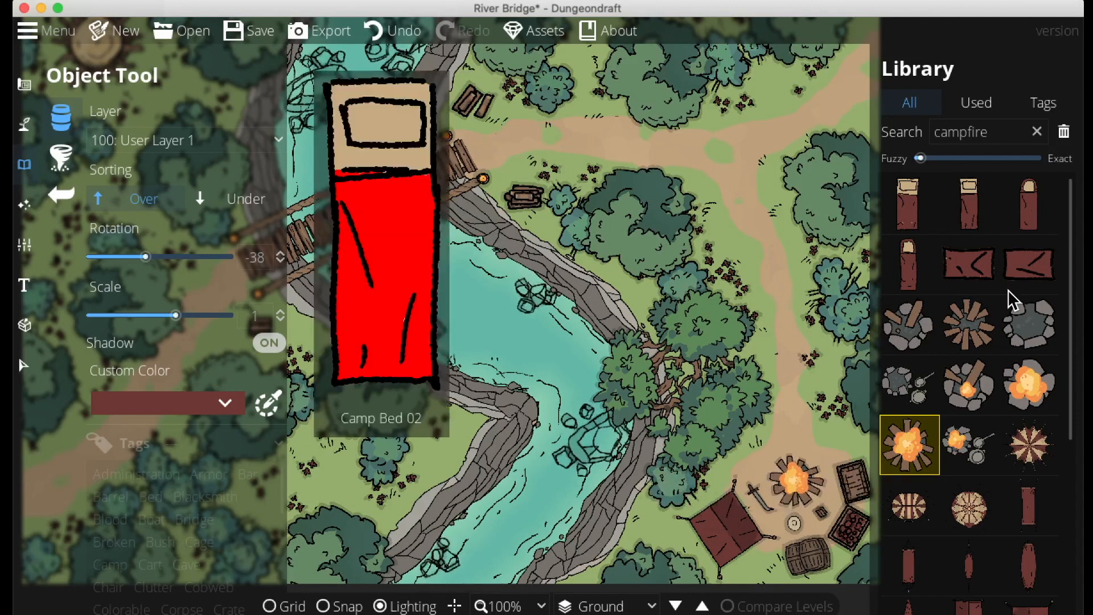
# Search for smoke and place several smoke clouds rising from the lit campfire
pyautogui.write('s')
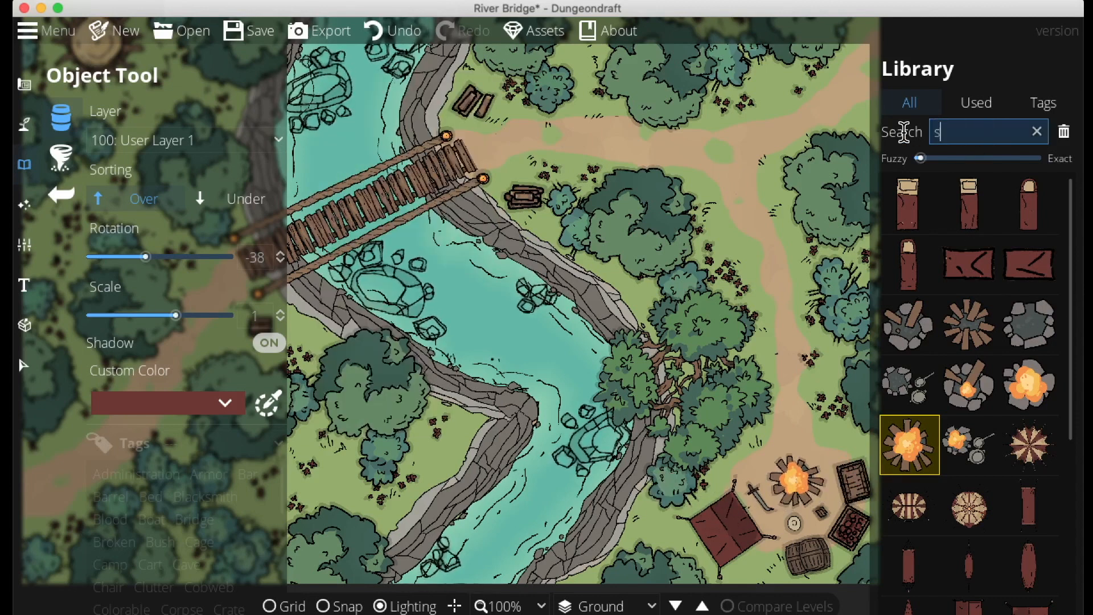
pyautogui.write('moke')
pyautogui.click(923, 254)
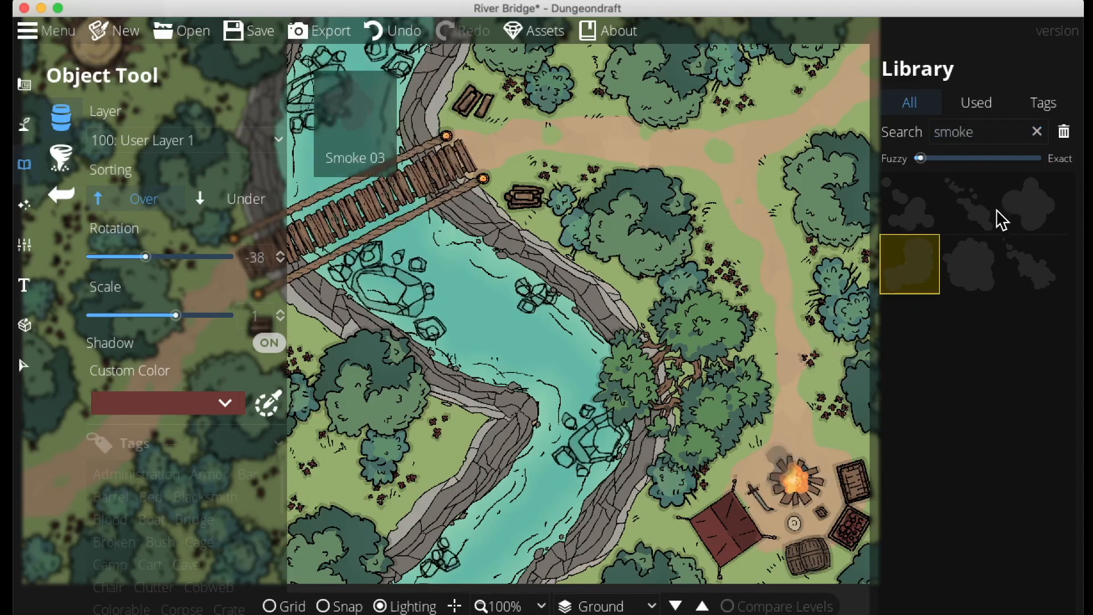
pyautogui.click(1030, 203)
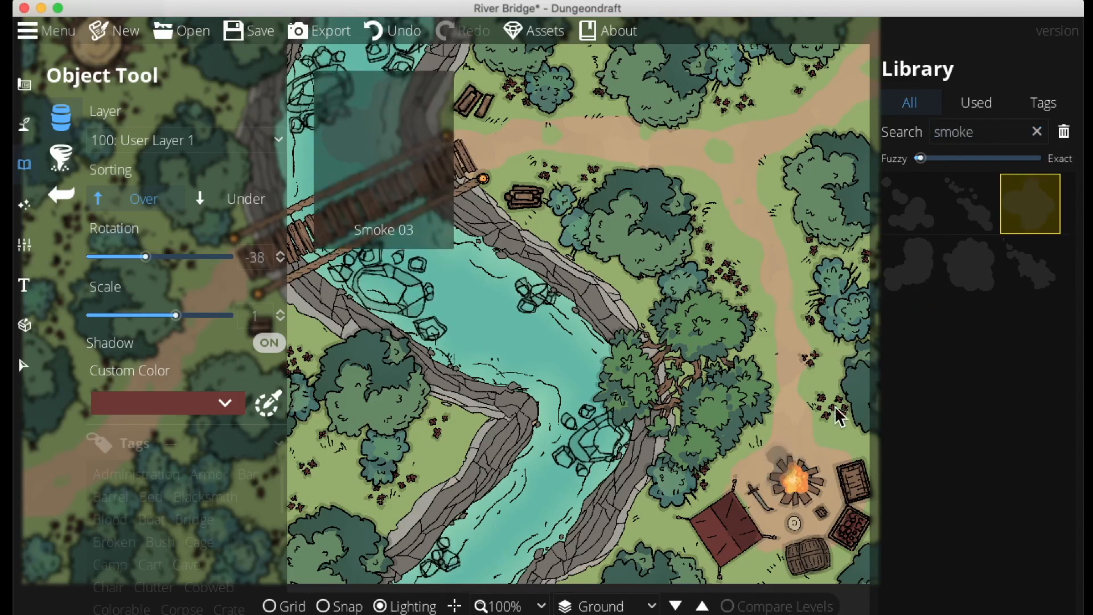
pyautogui.click(1012, 279)
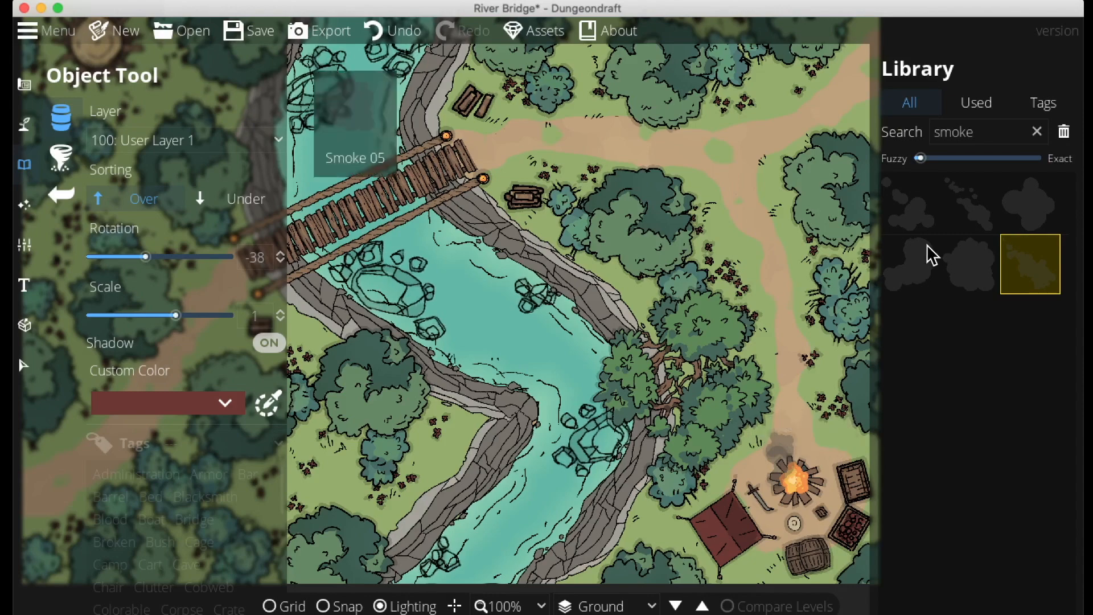
pyautogui.click(908, 204)
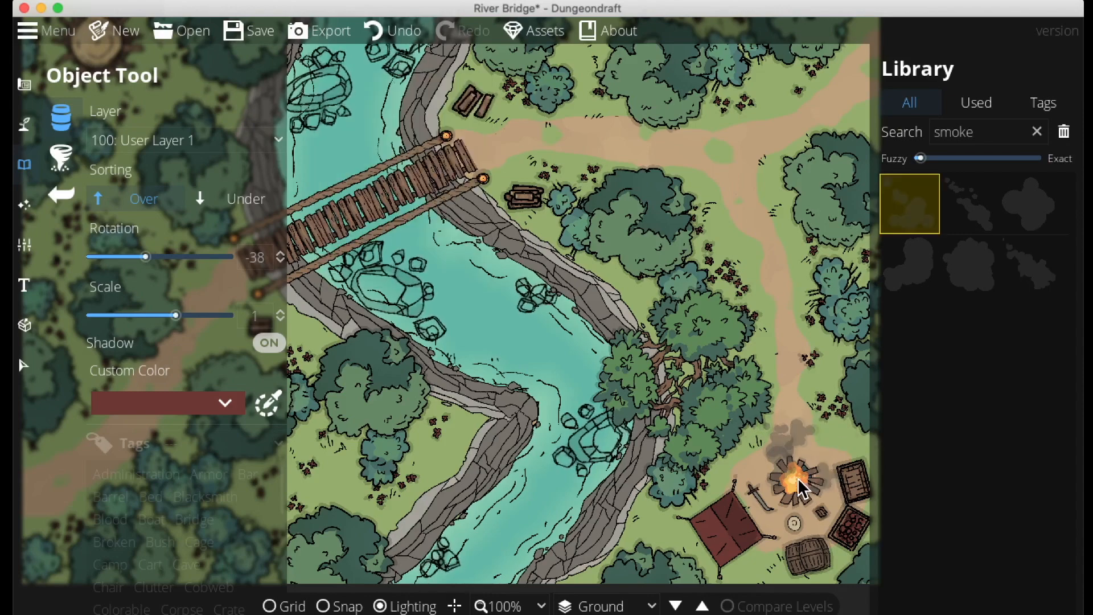
# Save the map
pyautogui.moveTo(761, 390); pyautogui.dragTo(924, 461)
pyautogui.click(249, 31)
pyautogui.moveTo(654, 383); pyautogui.dragTo(585, 333)
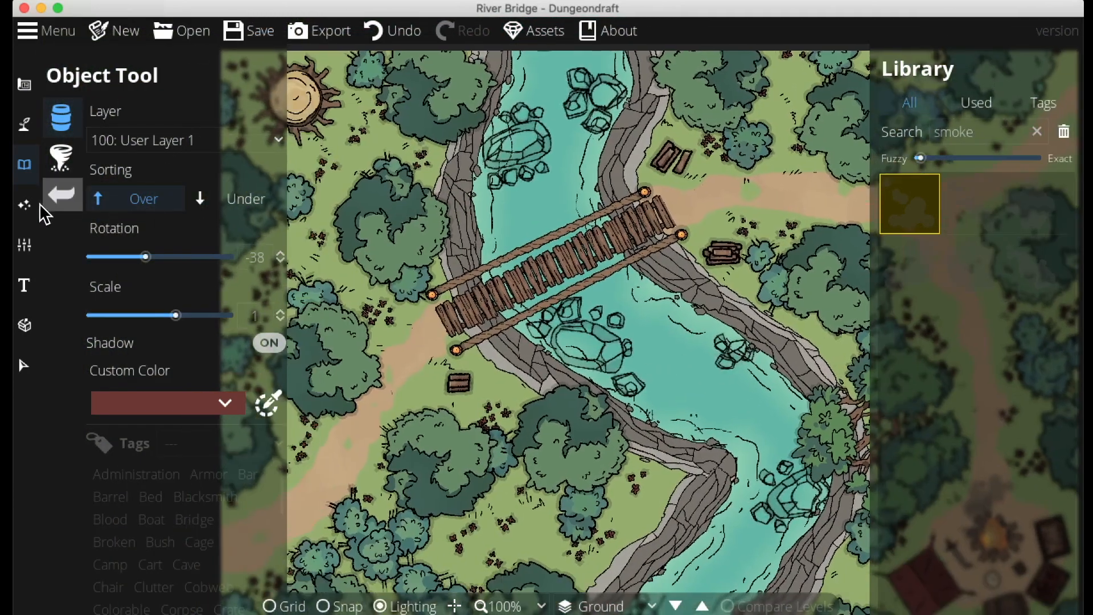
# Set the environment light colour to the pale green 89be84
pyautogui.click(35, 204)
pyautogui.click(109, 157)
pyautogui.click(48, 118)
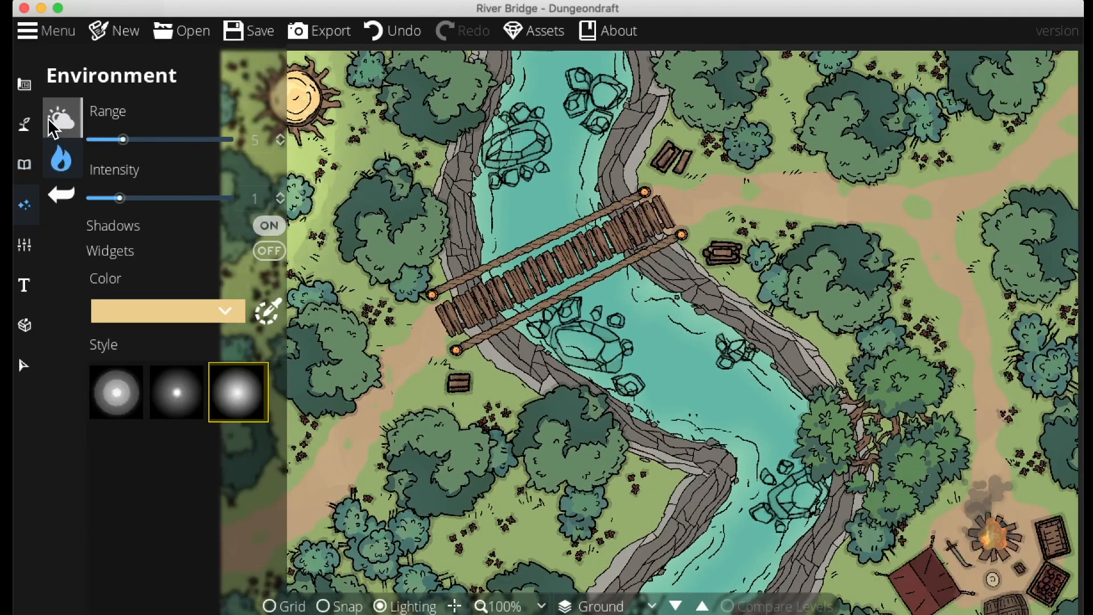
pyautogui.click(151, 138)
pyautogui.click(250, 110)
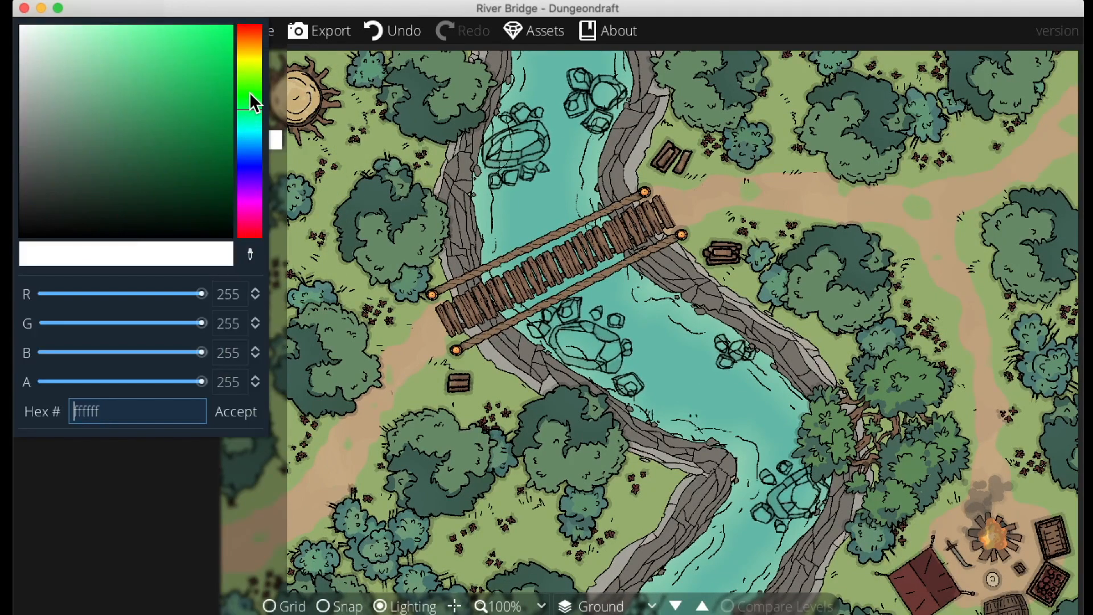
pyautogui.click(185, 103)
pyautogui.moveTo(160, 85); pyautogui.dragTo(85, 78)
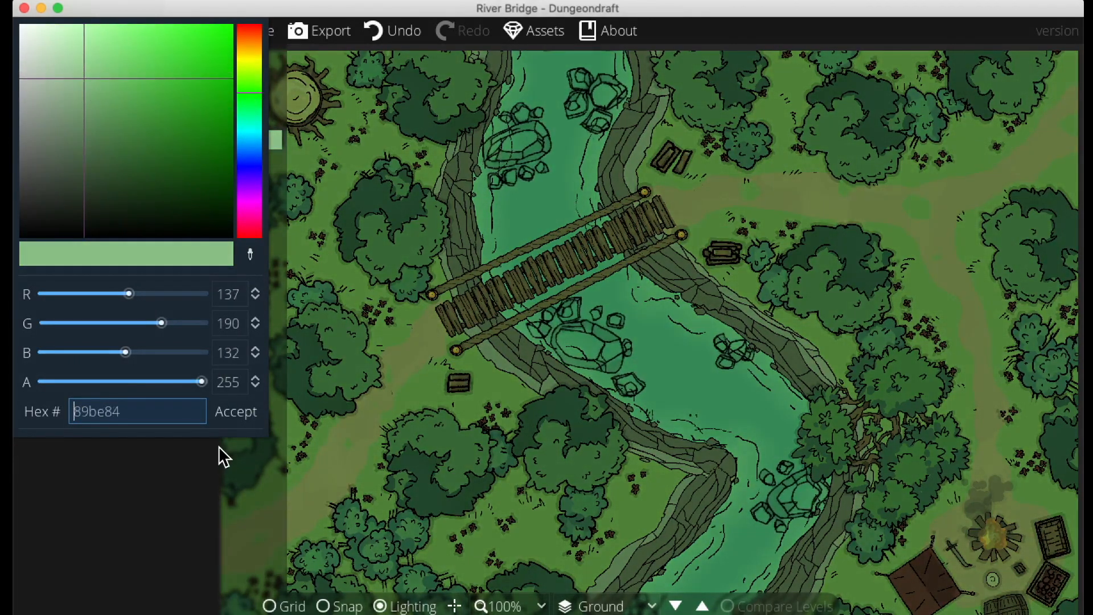
pyautogui.click(231, 416)
# Place lights in the second style at intensity 0.8 on the rope bridge's end posts
pyautogui.click(61, 160)
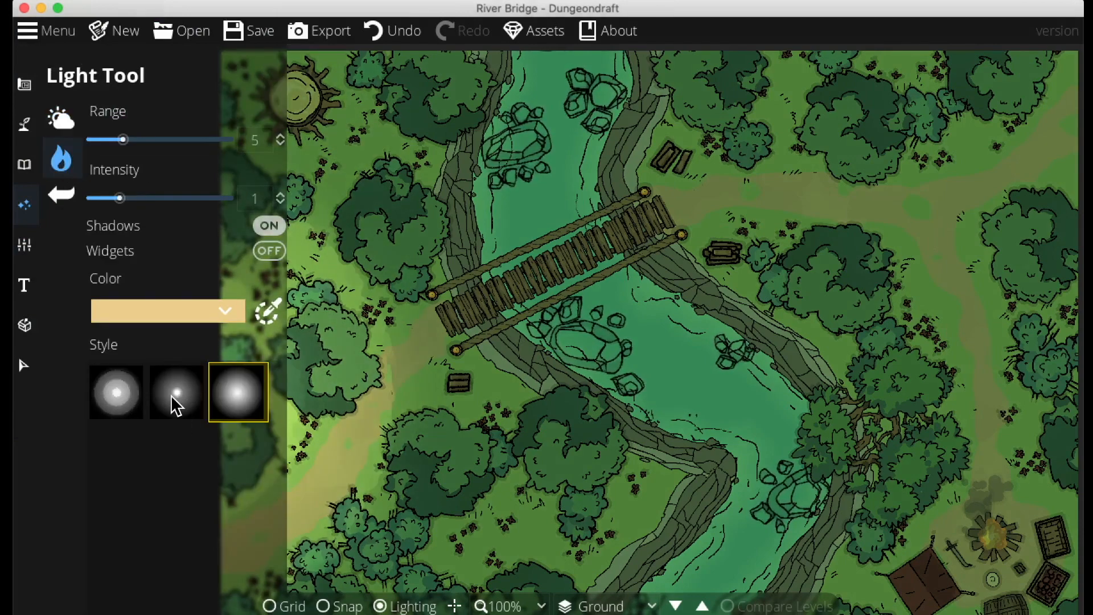
pyautogui.click(177, 405)
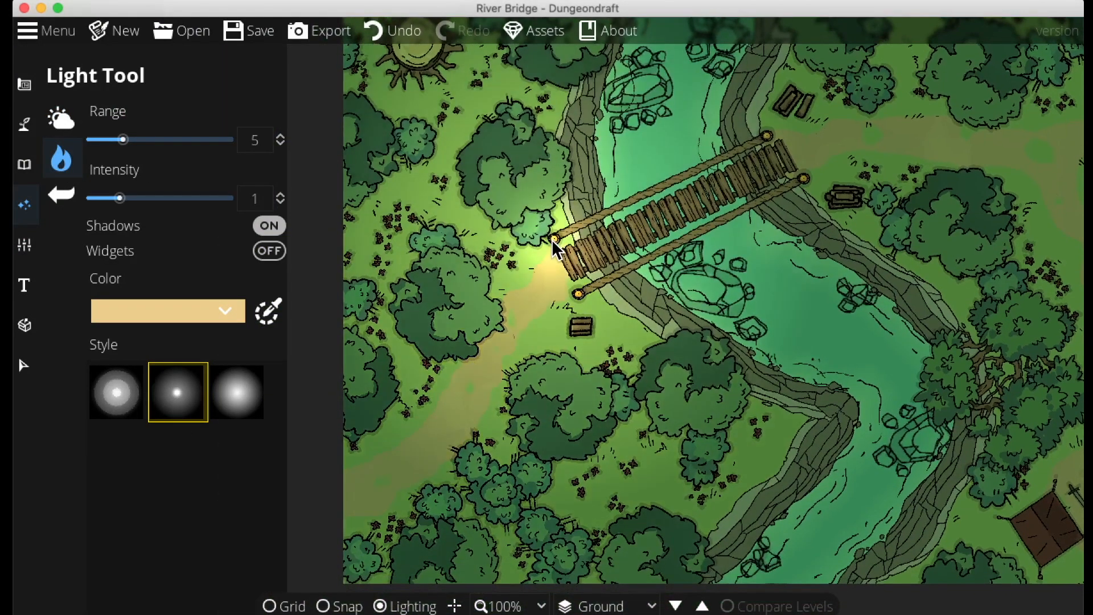
pyautogui.click(245, 199)
pyautogui.write('0.5')
pyautogui.press('Return')
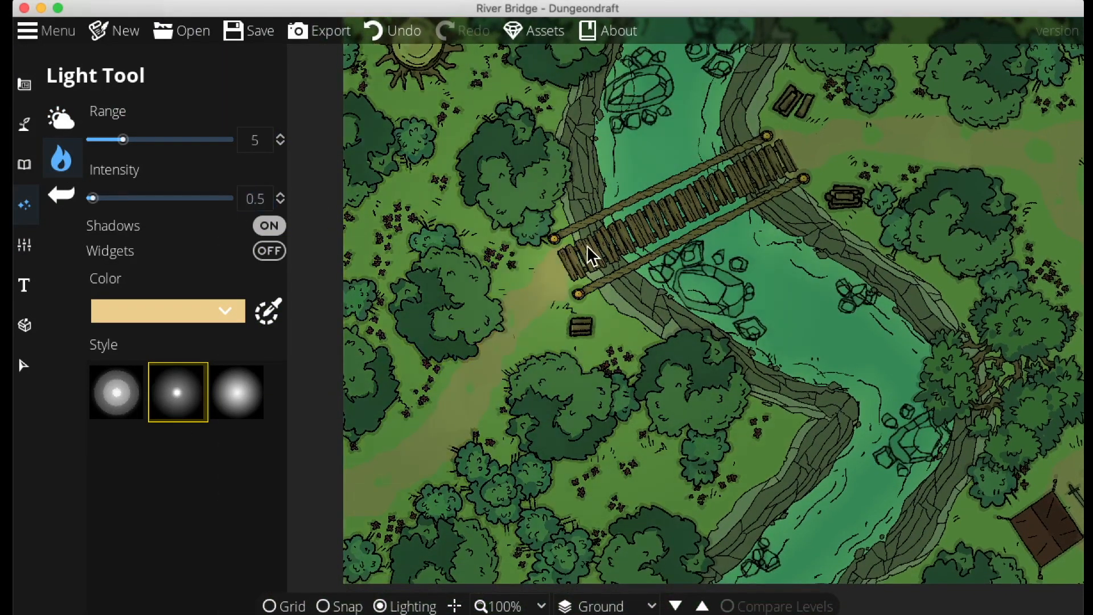
pyautogui.write('0.8')
pyautogui.press('Return')
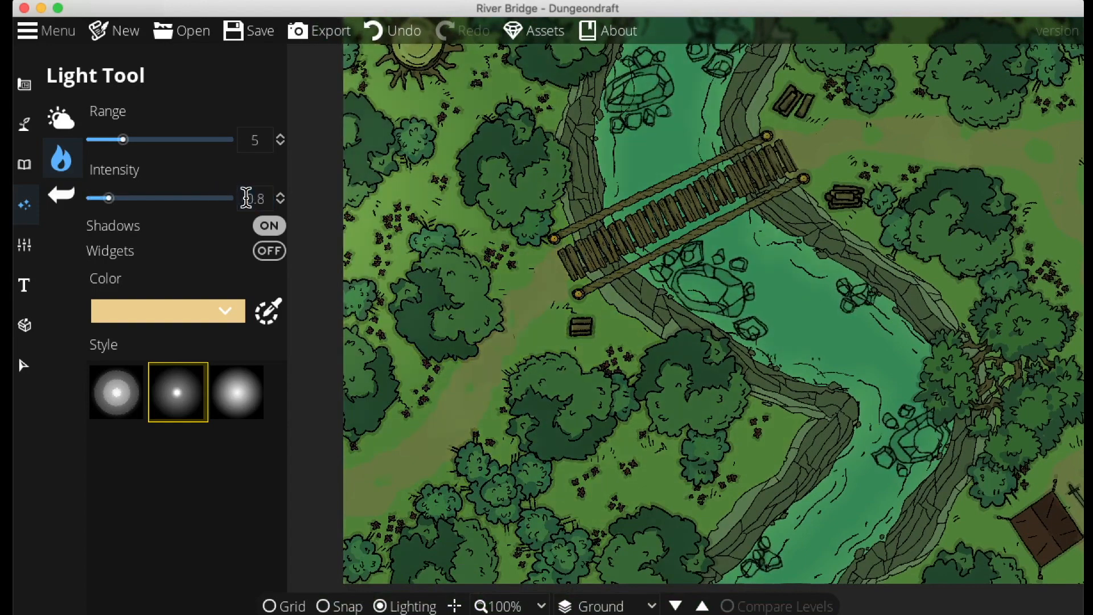
pyautogui.click(570, 272)
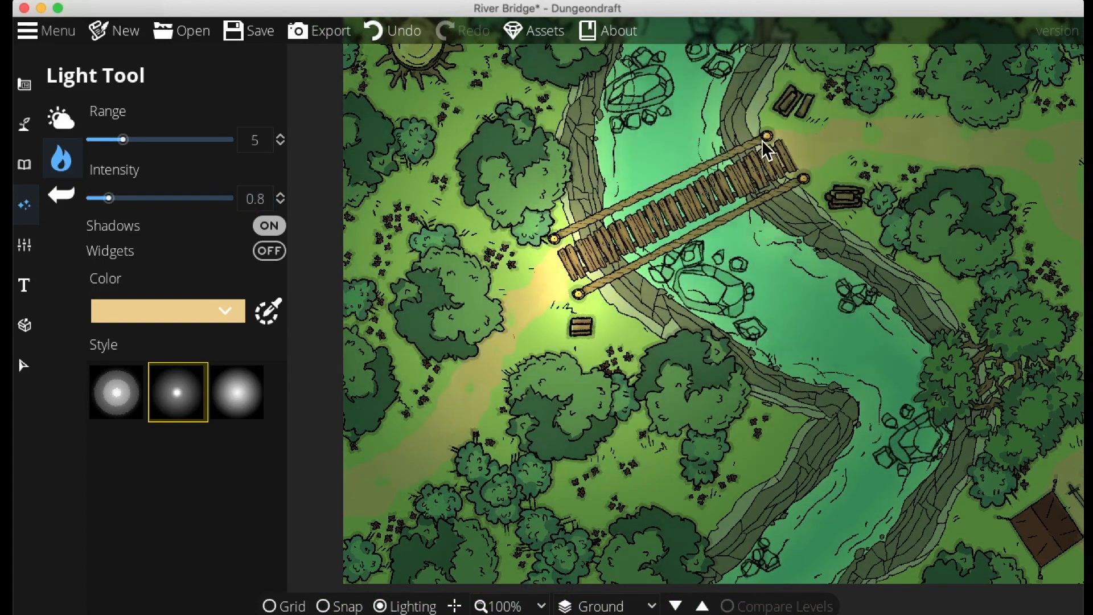
pyautogui.click(804, 185)
# Place a light in the first style at intensity 1 on the lit campfire
pyautogui.hscroll(10, 512, 256)
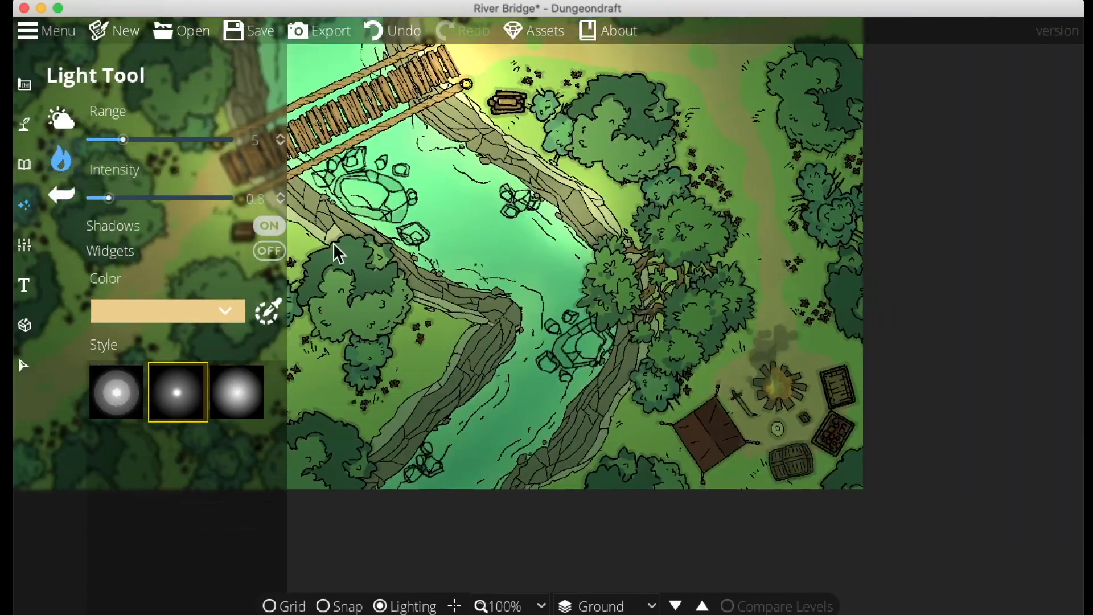
pyautogui.click(108, 405)
pyautogui.doubleClick(262, 204)
pyautogui.write('1')
pyautogui.press('Return')
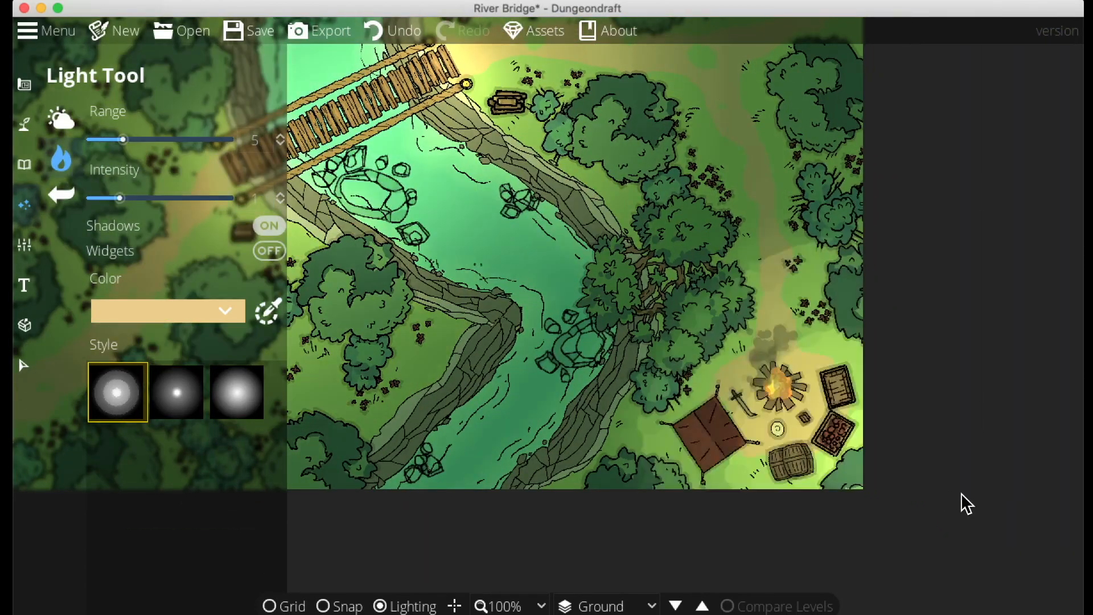
pyautogui.click(777, 392)
# Save the map
pyautogui.hscroll(-8, 825, 387)
pyautogui.scroll(6, 825, 387)
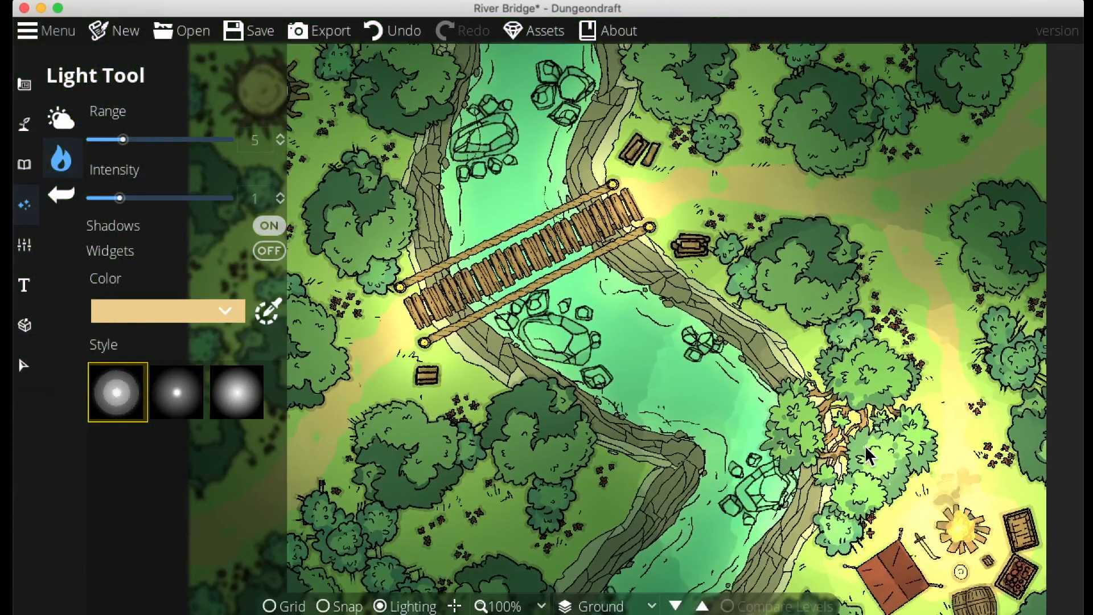
pyautogui.hotkey('ctrl', 's')
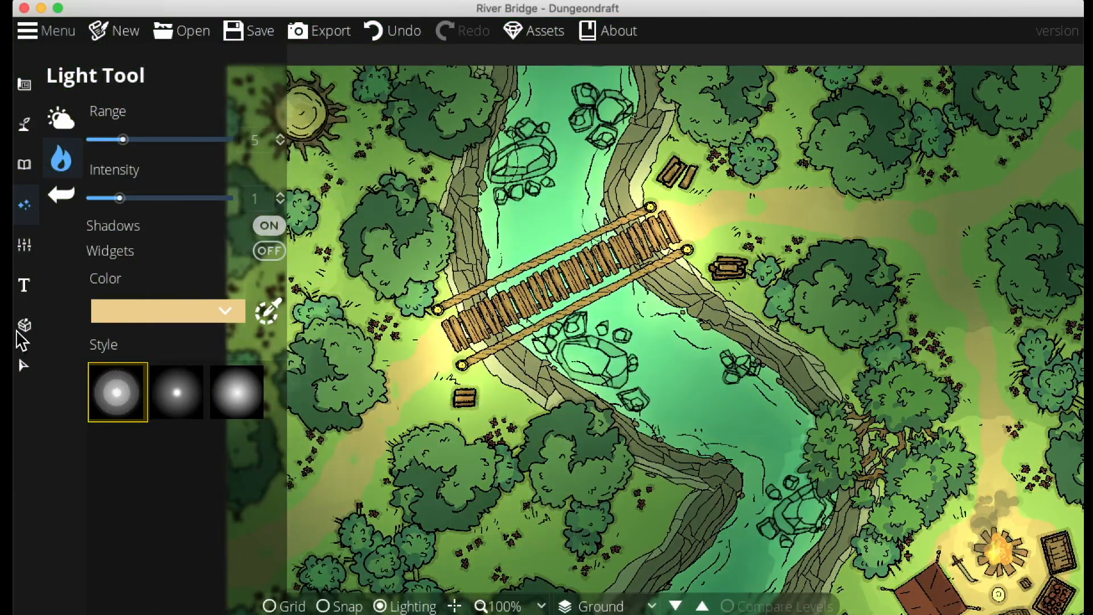
# Switch to selection and preview the lit map around the bridge and river
pyautogui.click(24, 366)
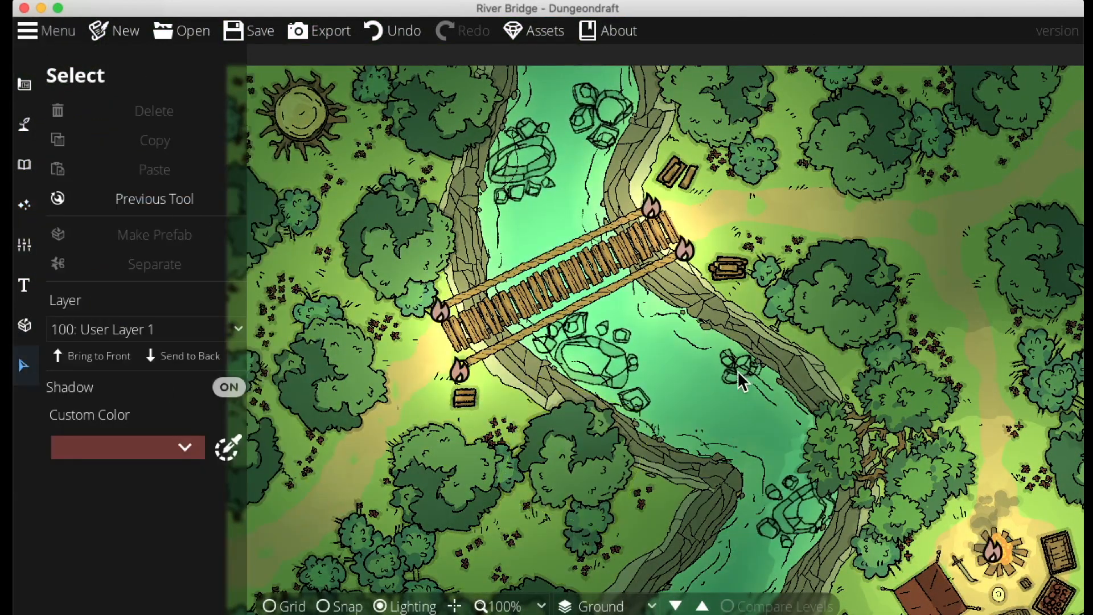
pyautogui.click(26, 87)
pyautogui.moveTo(713, 404); pyautogui.dragTo(683, 341)
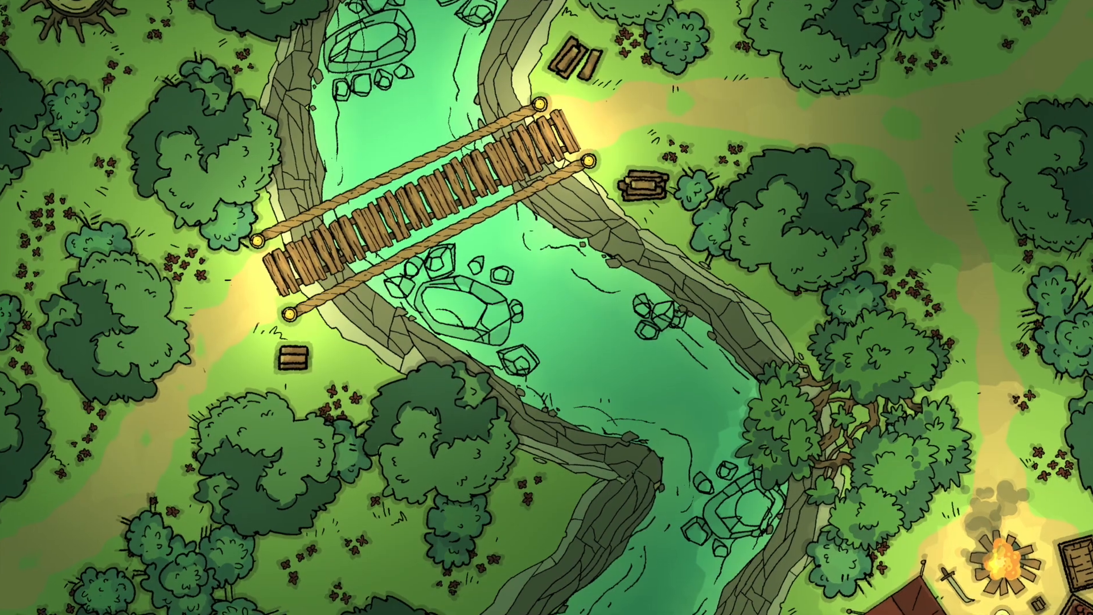